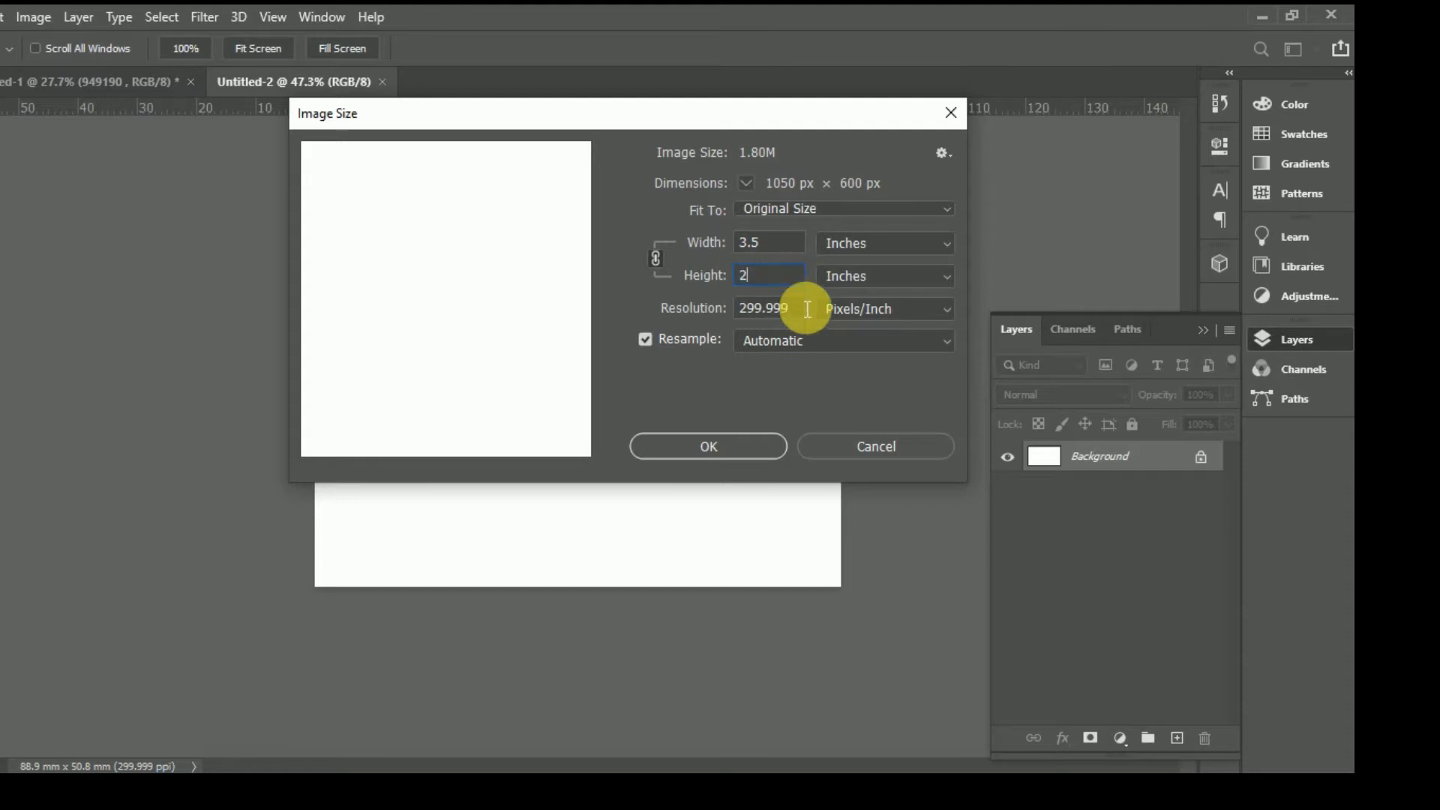
Step: Resize the card to 3.5 × 2 inches at 300 pixels per inch (1050 × 600 px)
{"action": "double_click", "coordinate": [727, 314]}
{"action": "type", "text": "3"}
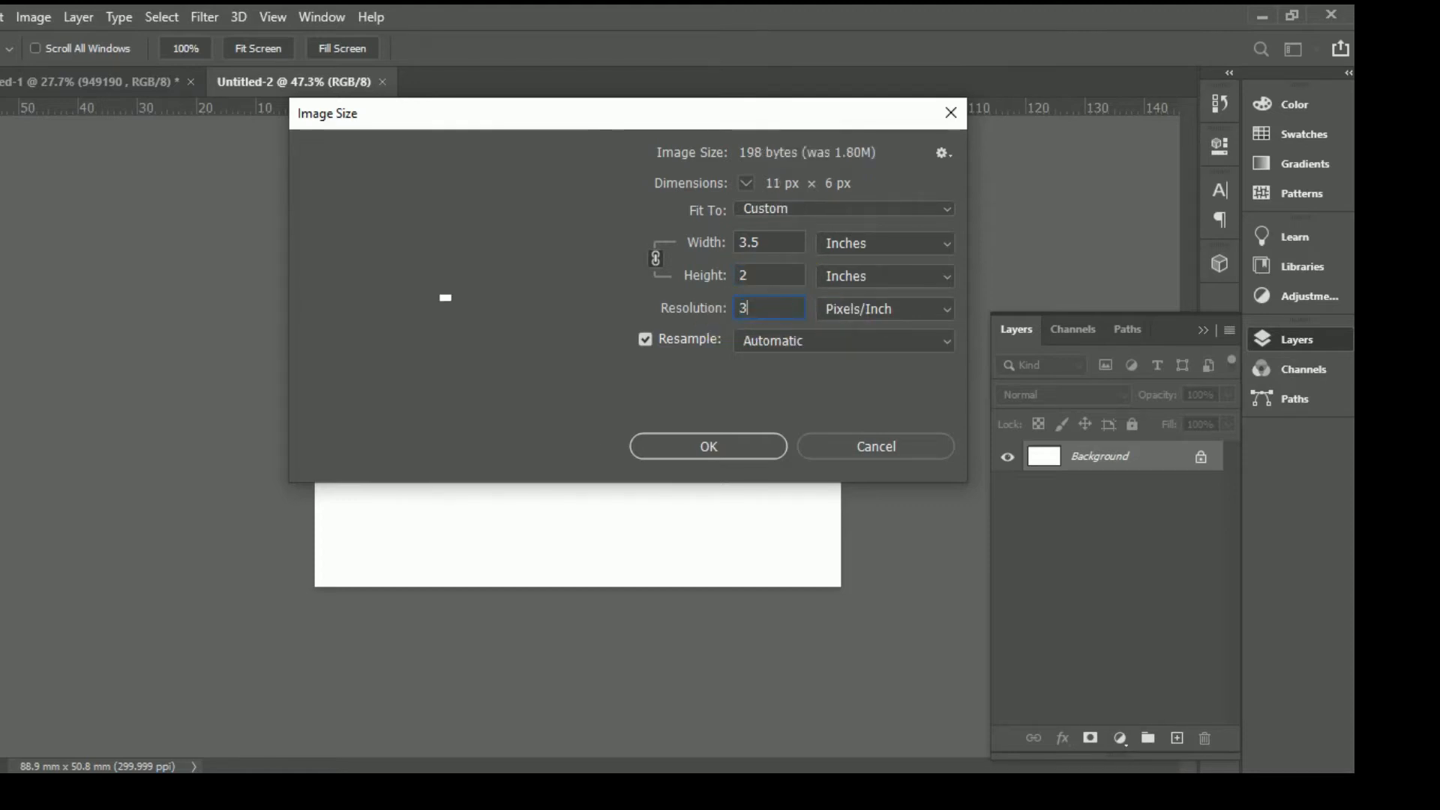
{"action": "type", "text": "00"}
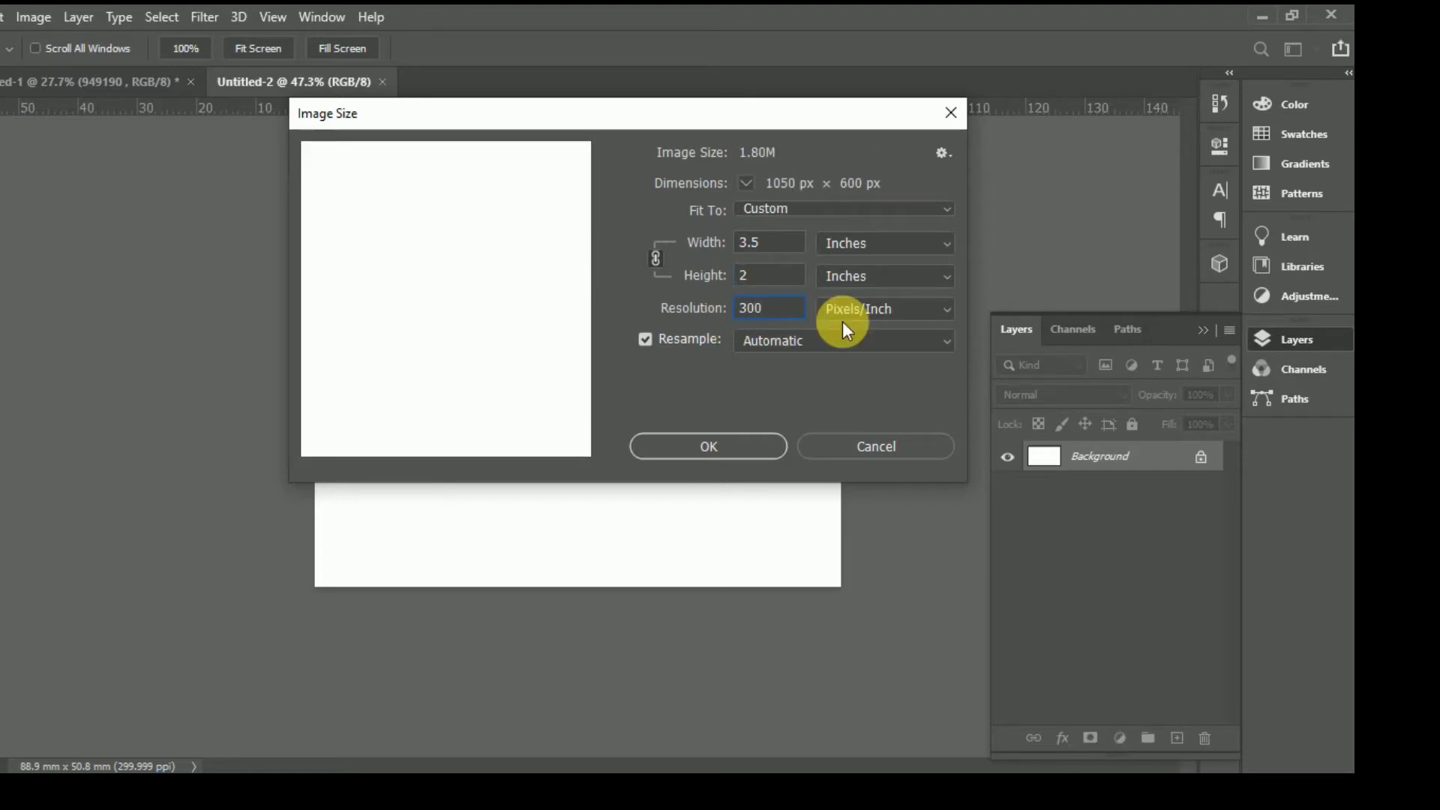
{"action": "left_click", "coordinate": [770, 444]}
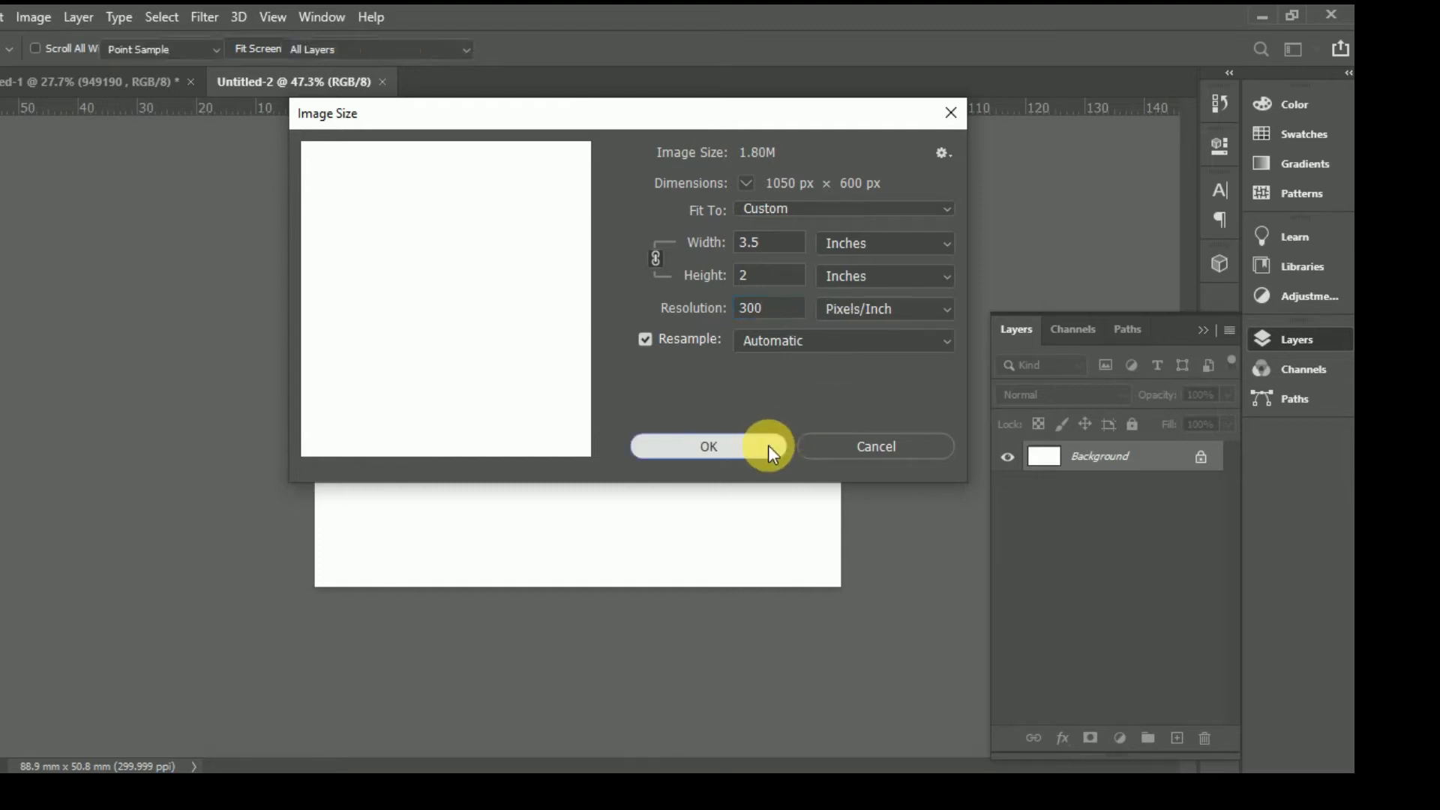
{"action": "key", "text": "z"}
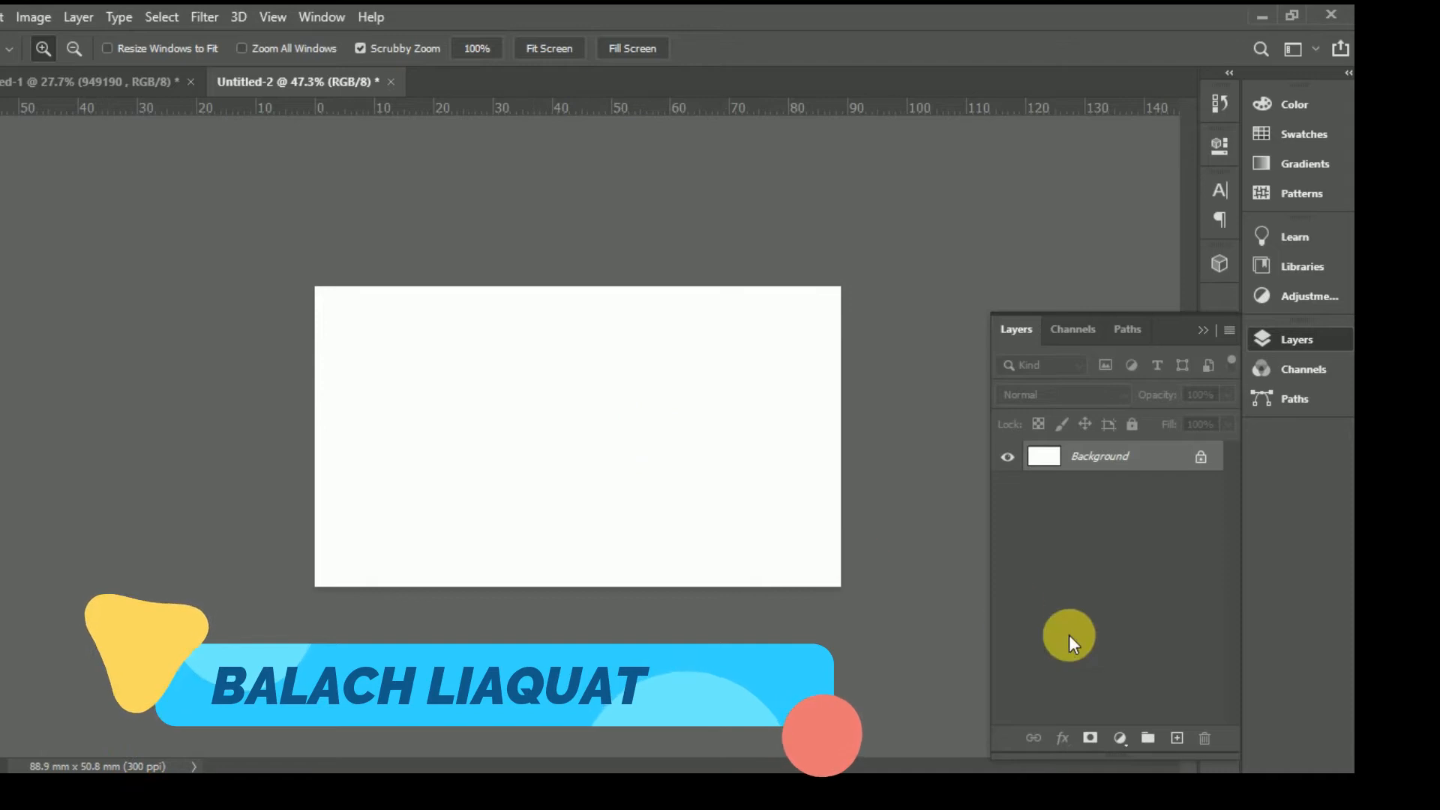
Step: Add a new layer and draw a tall black rectangle over the card's middle
{"action": "left_click", "coordinate": [1177, 739]}
{"action": "left_click", "coordinate": [357, 80]}
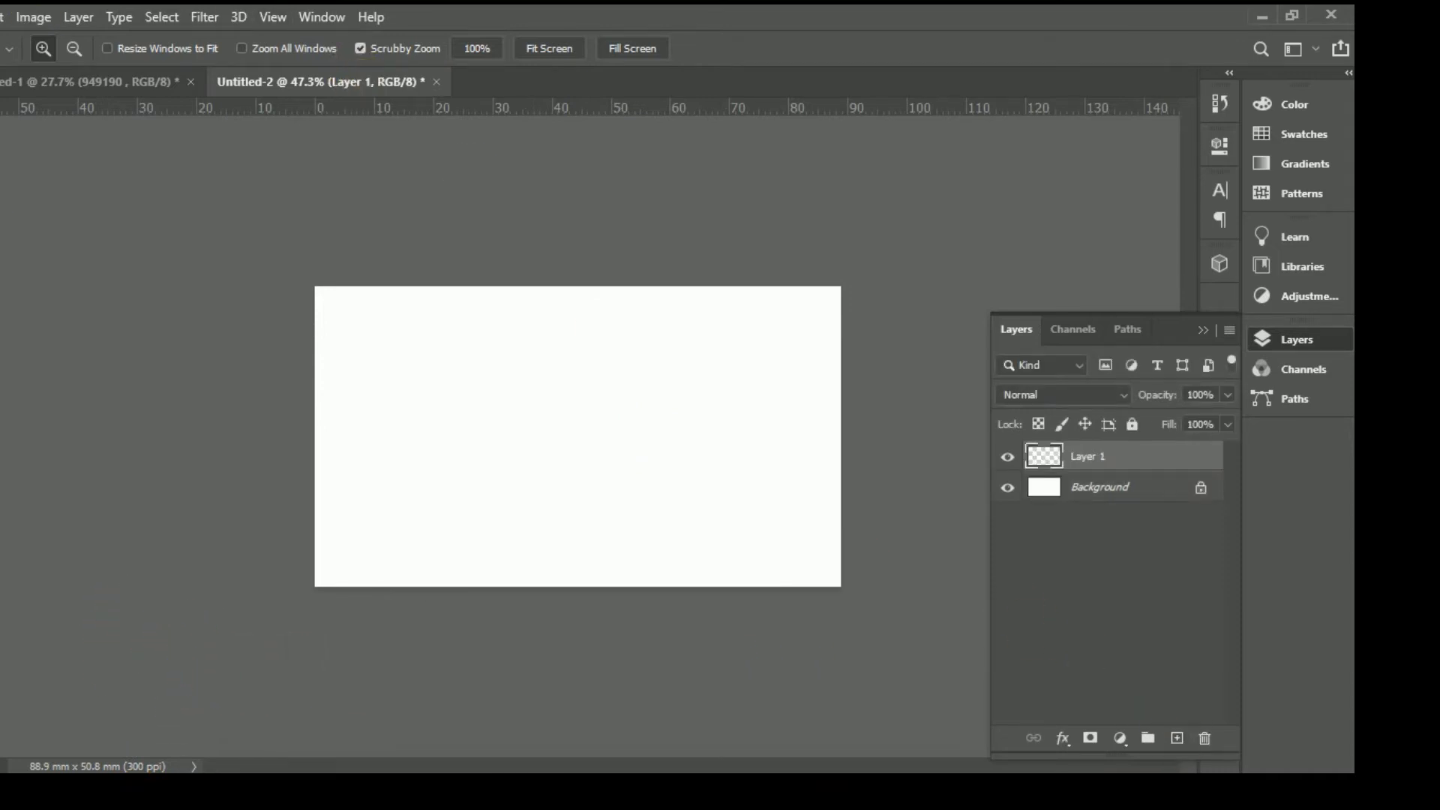
{"action": "key", "text": "u"}
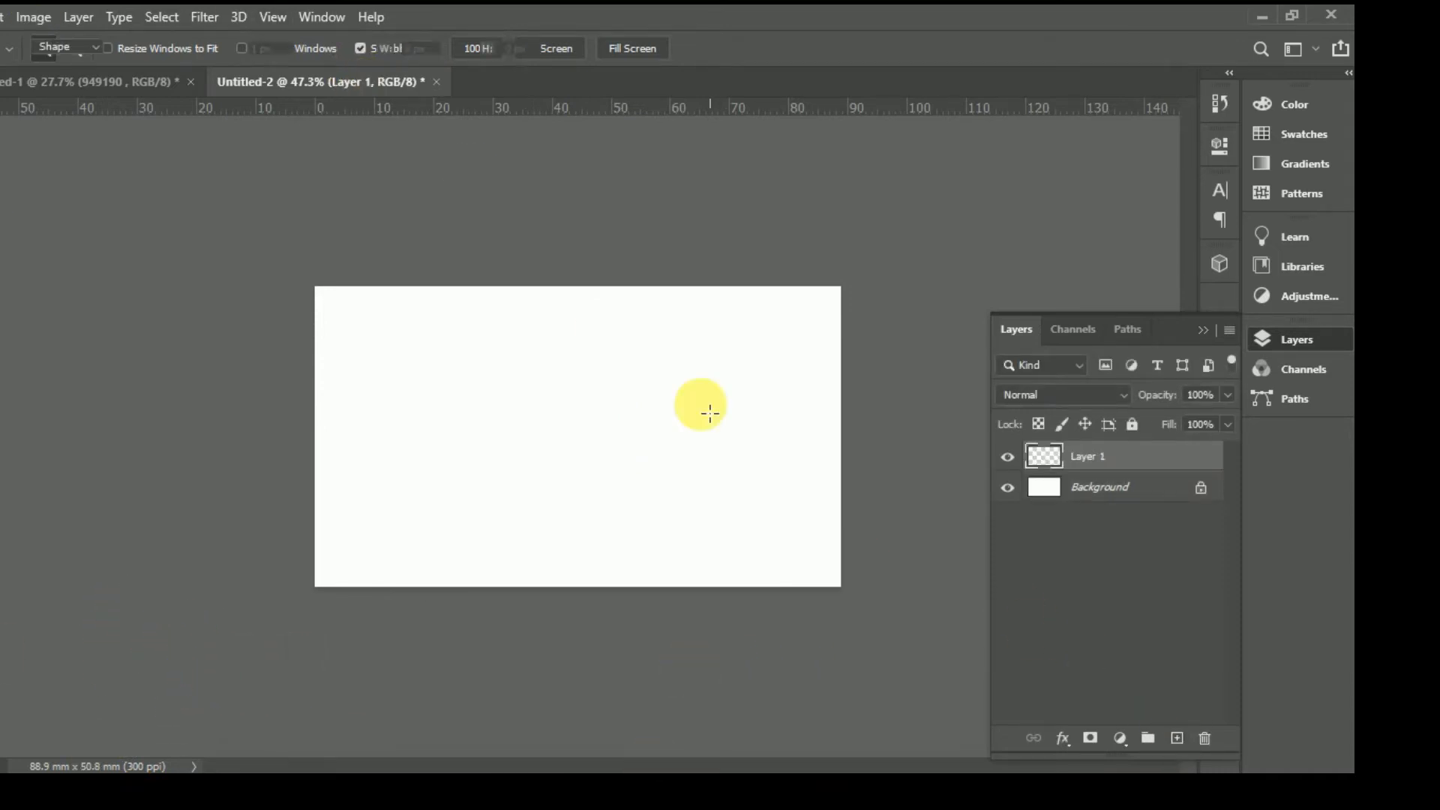
{"action": "left_click_drag", "start_coordinate": [441, 210], "coordinate": [684, 688]}
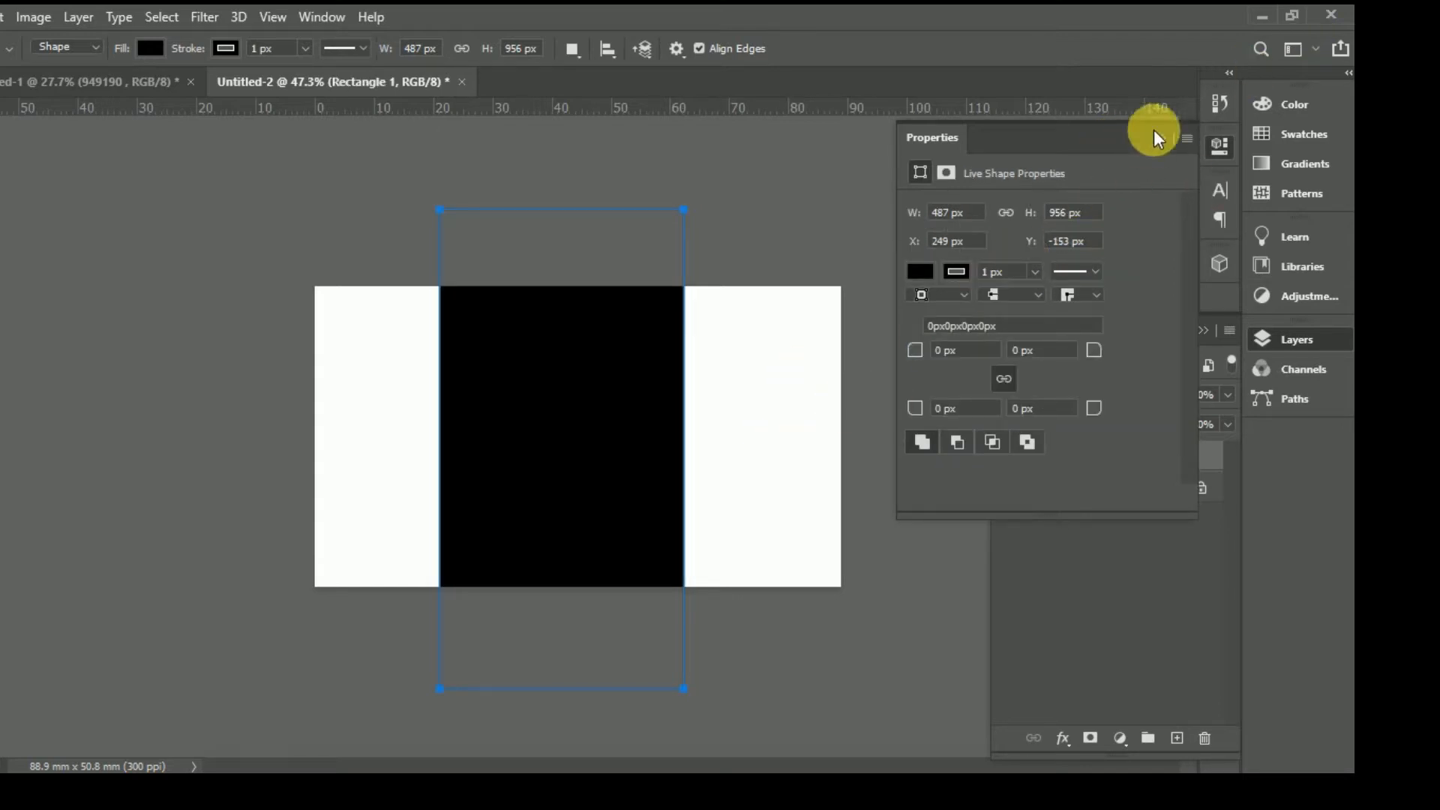
{"action": "left_click", "coordinate": [1161, 141]}
{"action": "key", "text": "v"}
Step: Rotate the rectangle about 37°, scale it to about 117%, and slide it onto the left side
{"action": "key", "text": "ctrl+t"}
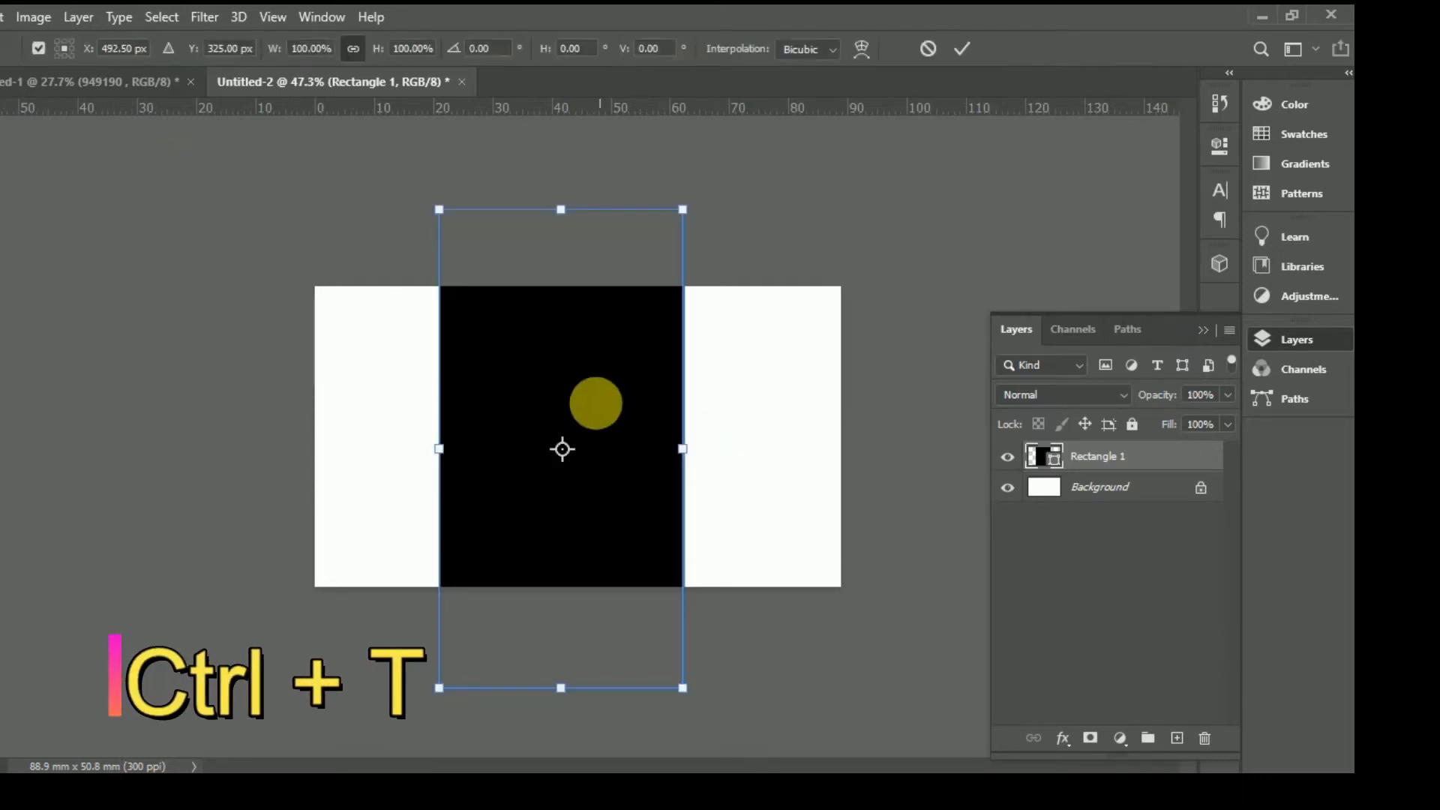
{"action": "left_click_drag", "start_coordinate": [868, 232], "coordinate": [920, 405]}
{"action": "left_click_drag", "start_coordinate": [679, 447], "coordinate": [491, 379]}
{"action": "left_click_drag", "start_coordinate": [486, 459], "coordinate": [434, 483]}
{"action": "key", "text": "Return"}
{"action": "mouse_move", "coordinate": [465, 468]}
{"action": "left_mouse_down"}
{"action": "mouse_move", "coordinate": [441, 476]}
{"action": "mouse_move", "coordinate": [456, 481]}
{"action": "left_mouse_up"}
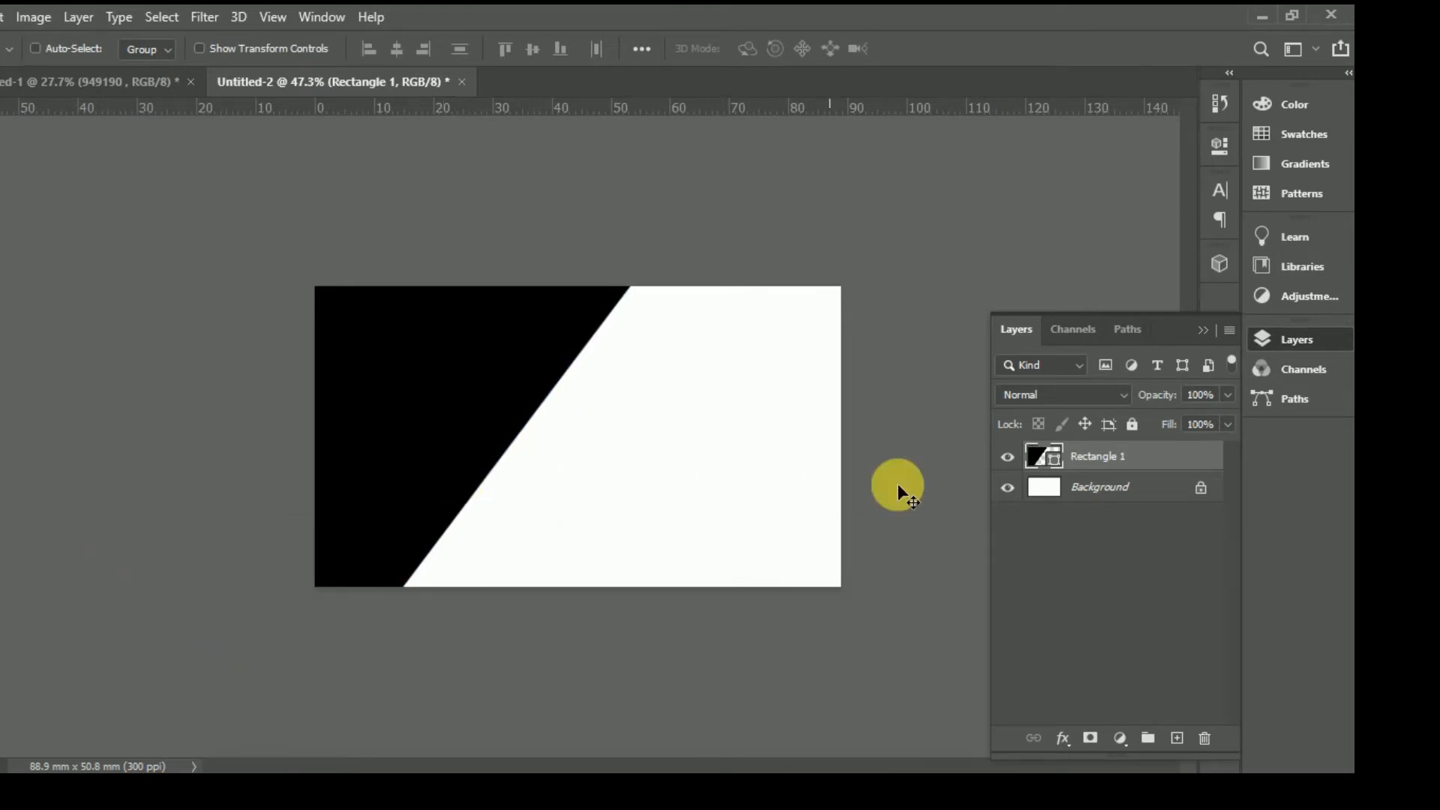
{"action": "left_click_drag", "start_coordinate": [505, 428], "coordinate": [492, 428]}
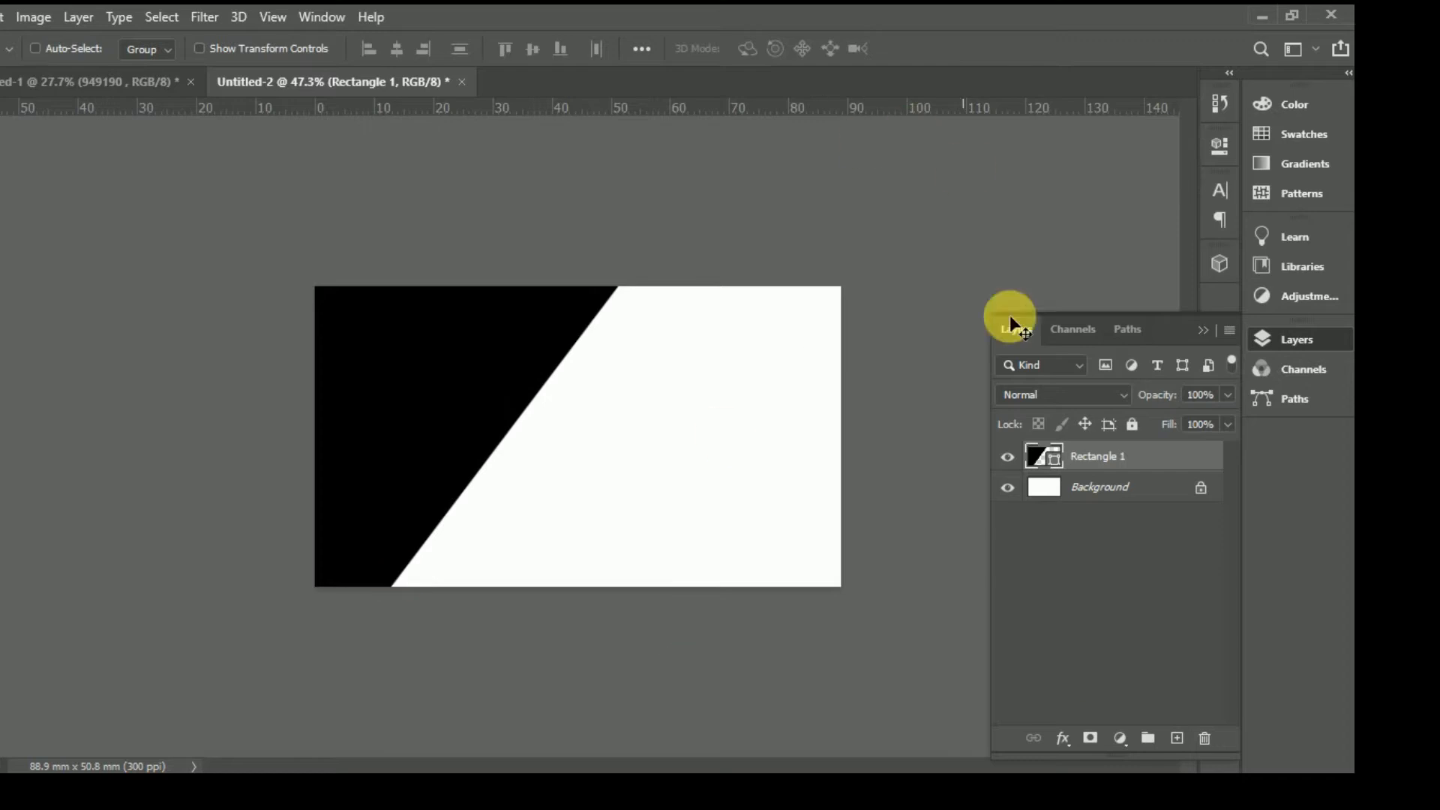
Step: Fill the Background layer with grey #949190
{"action": "left_click", "coordinate": [1110, 488]}
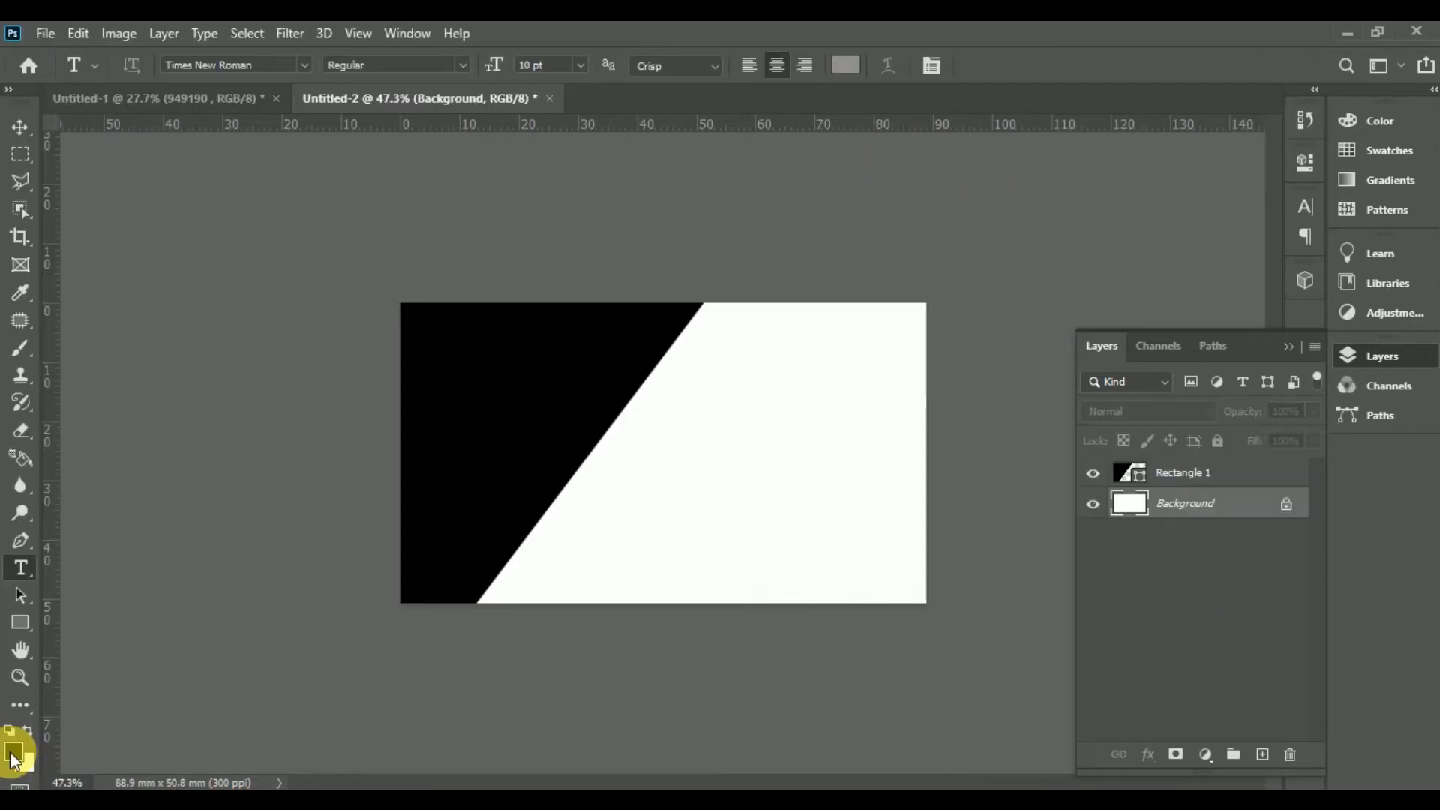
{"action": "left_click", "coordinate": [13, 753]}
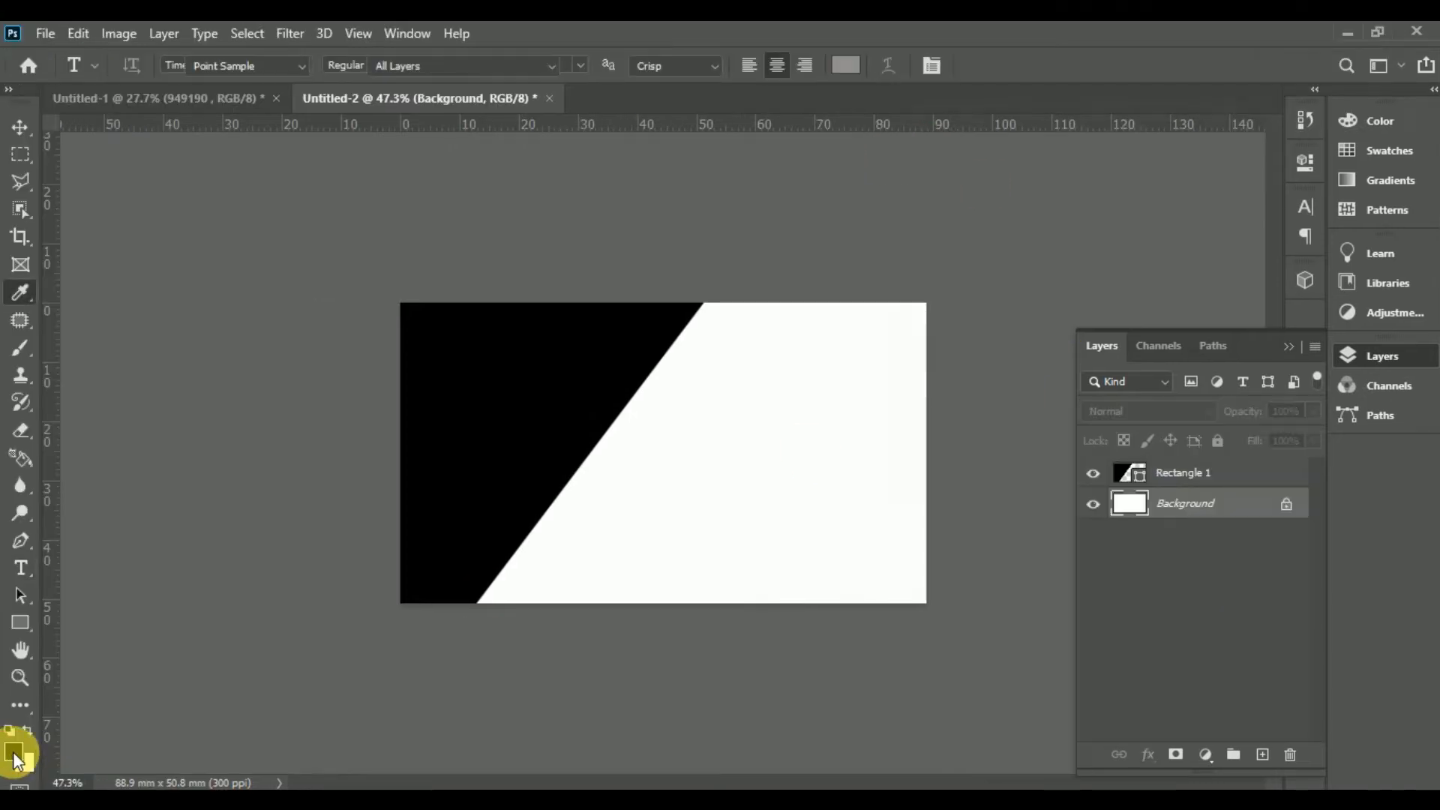
{"action": "left_click", "coordinate": [923, 344]}
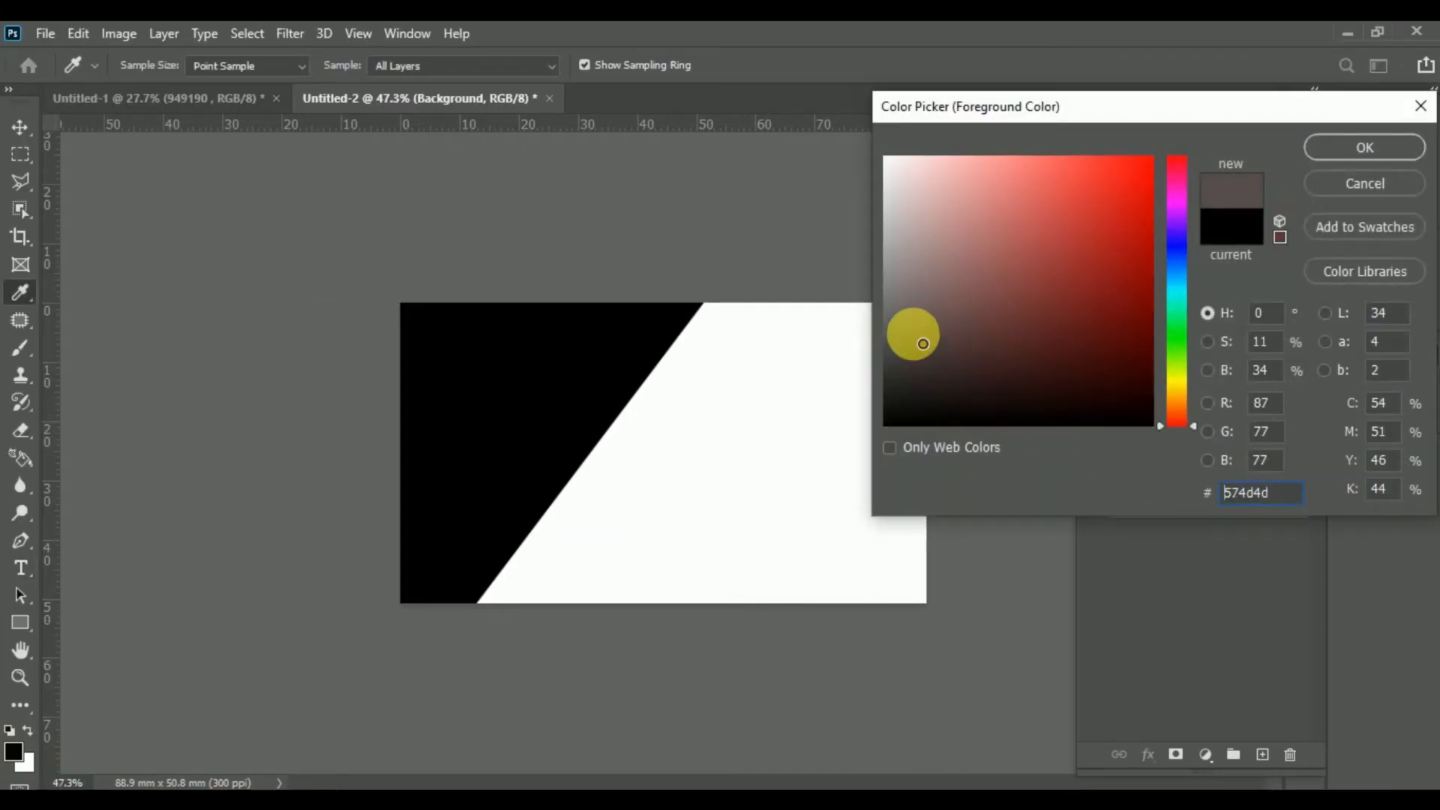
{"action": "left_click_drag", "start_coordinate": [1275, 503], "coordinate": [1208, 493]}
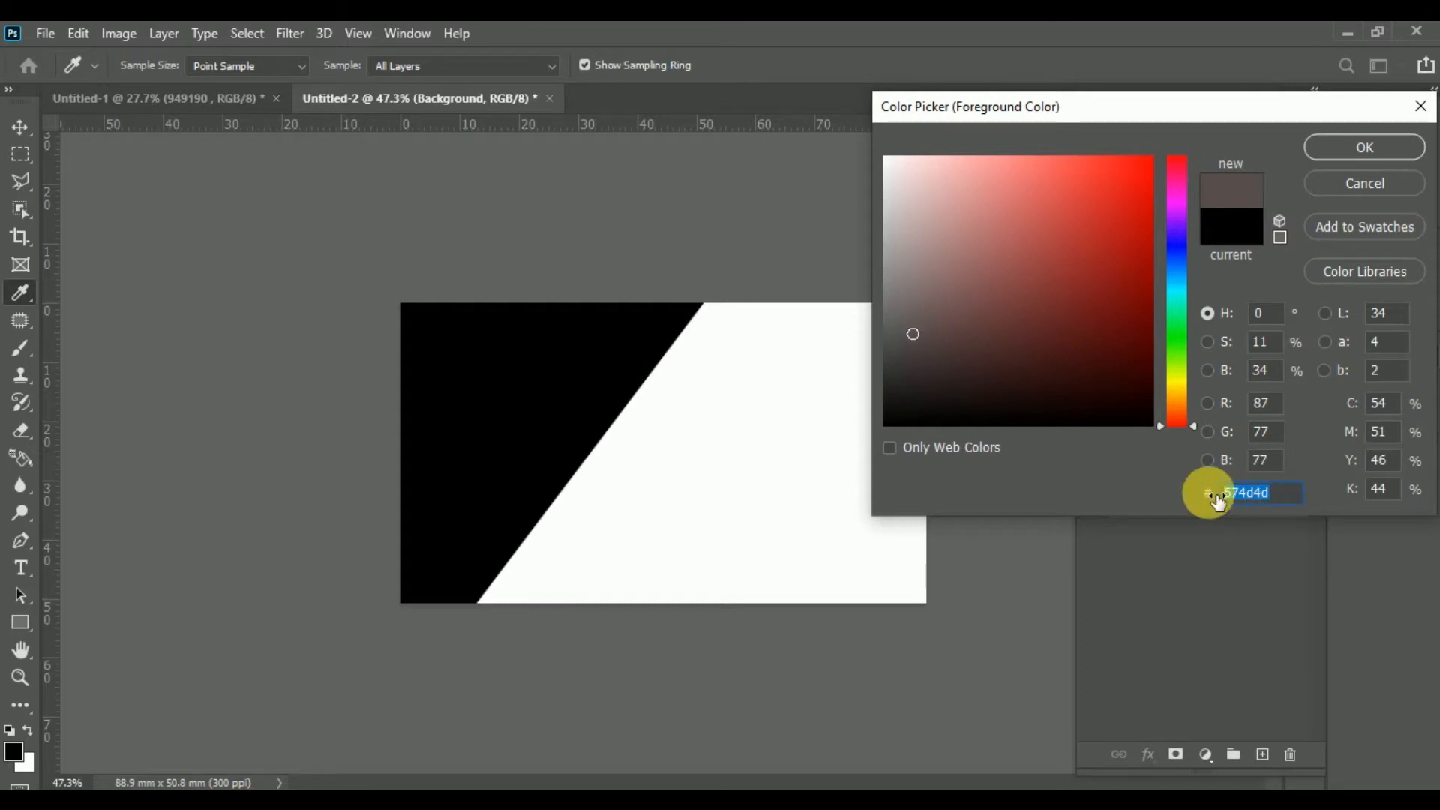
{"action": "type", "text": "949190"}
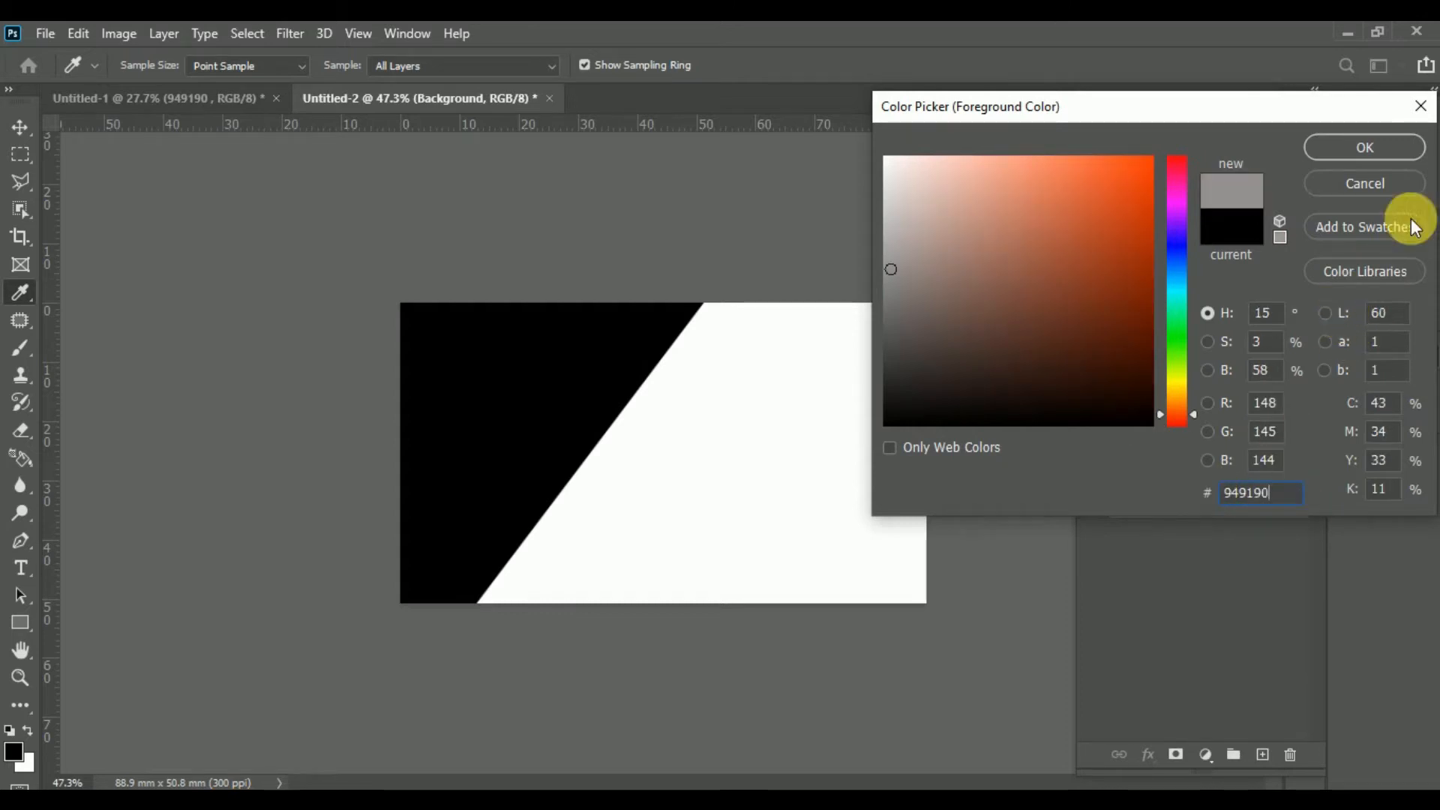
{"action": "left_click", "coordinate": [1379, 150]}
{"action": "key", "text": "t"}
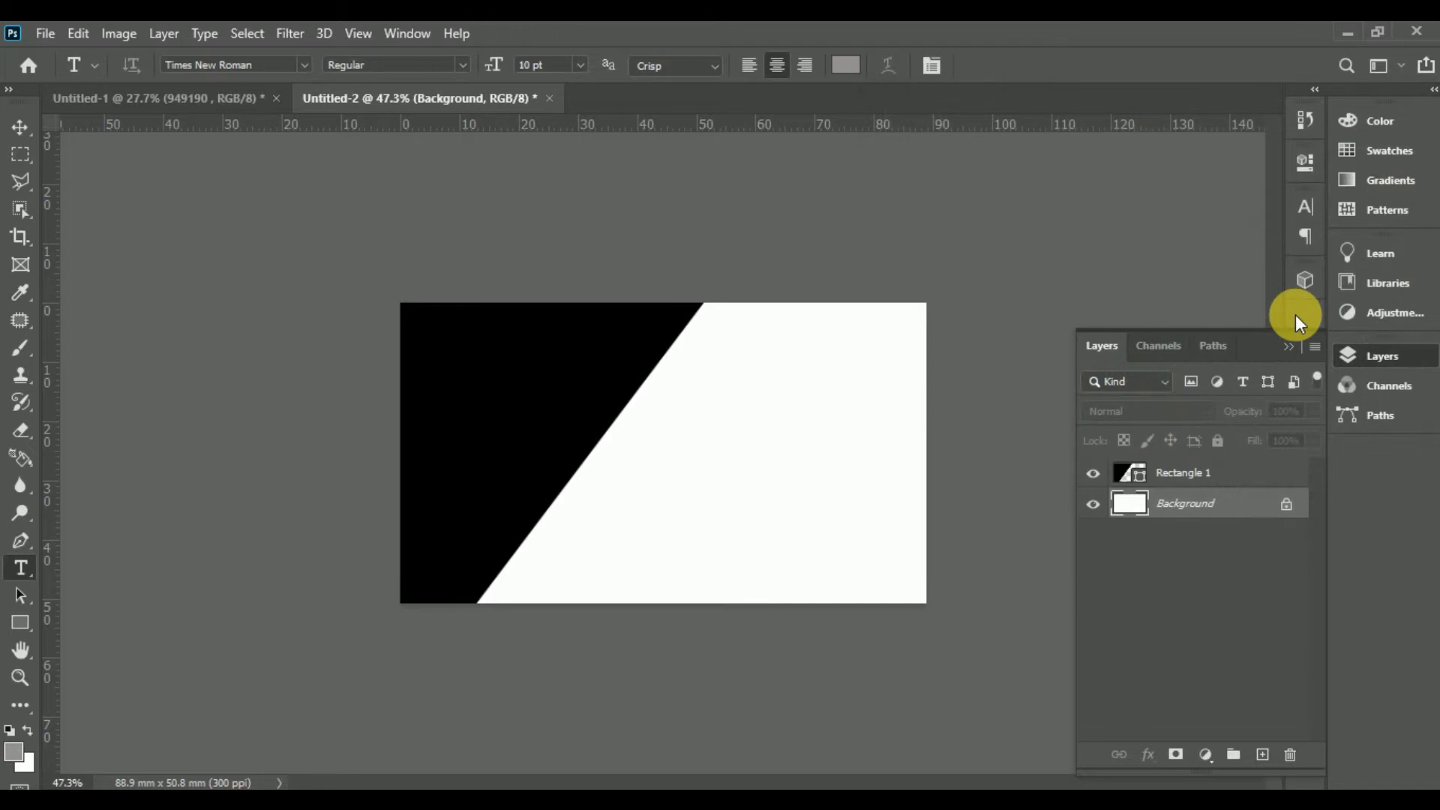
{"action": "key", "text": "alt+BackSpace"}
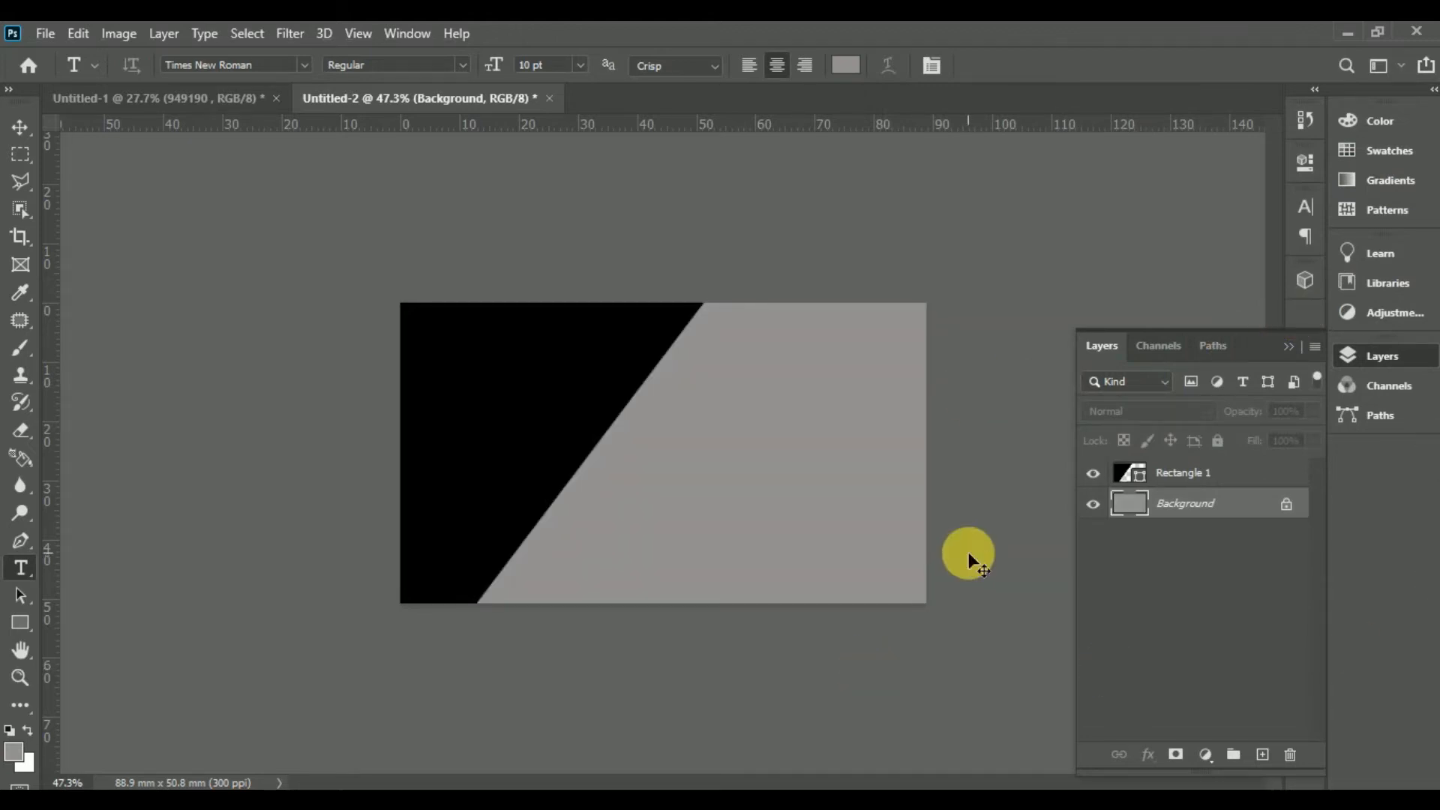
Step: Darken the background with Levels by raising the black input to 130
{"action": "key", "text": "i"}
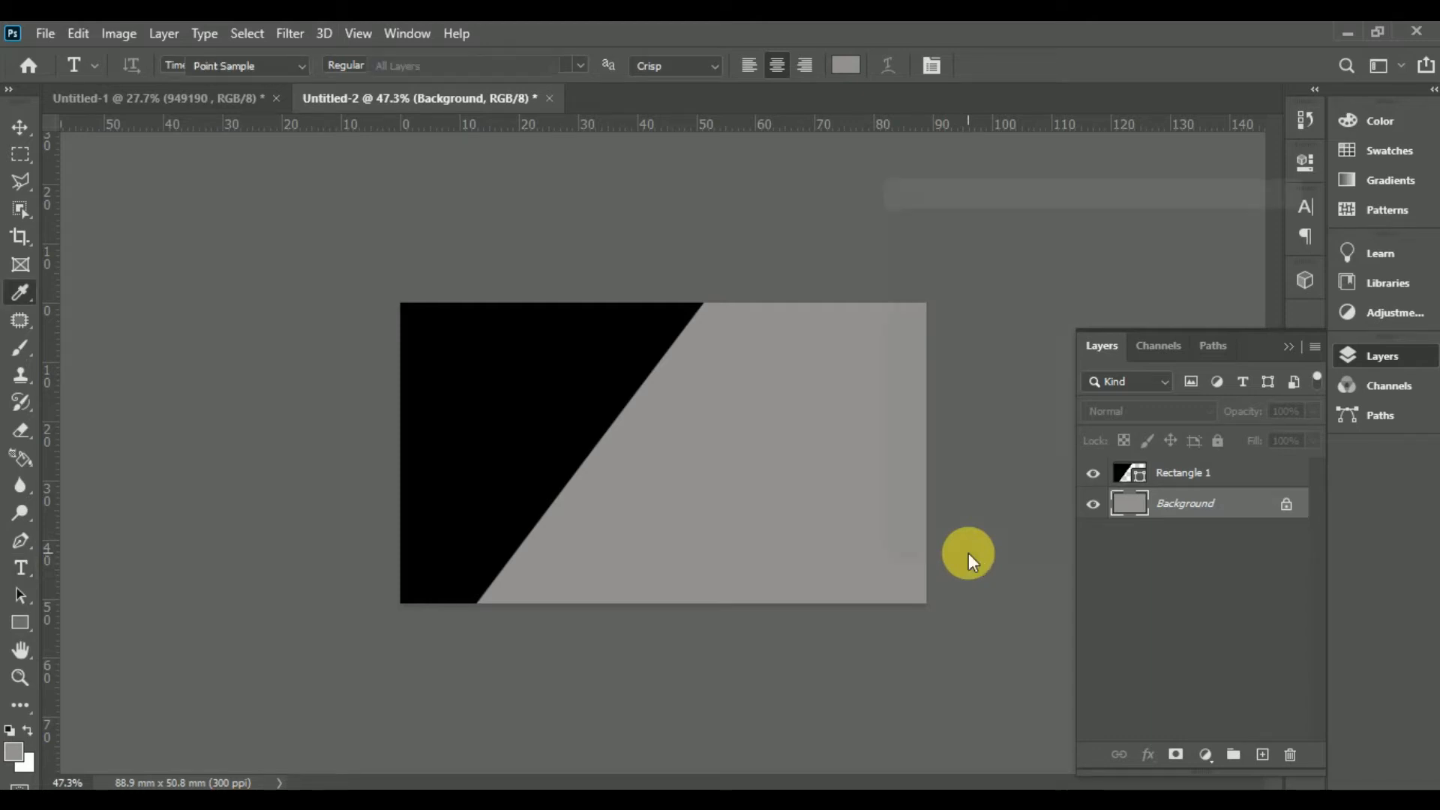
{"action": "key", "text": "ctrl+l"}
{"action": "left_click_drag", "start_coordinate": [907, 434], "coordinate": [1042, 447]}
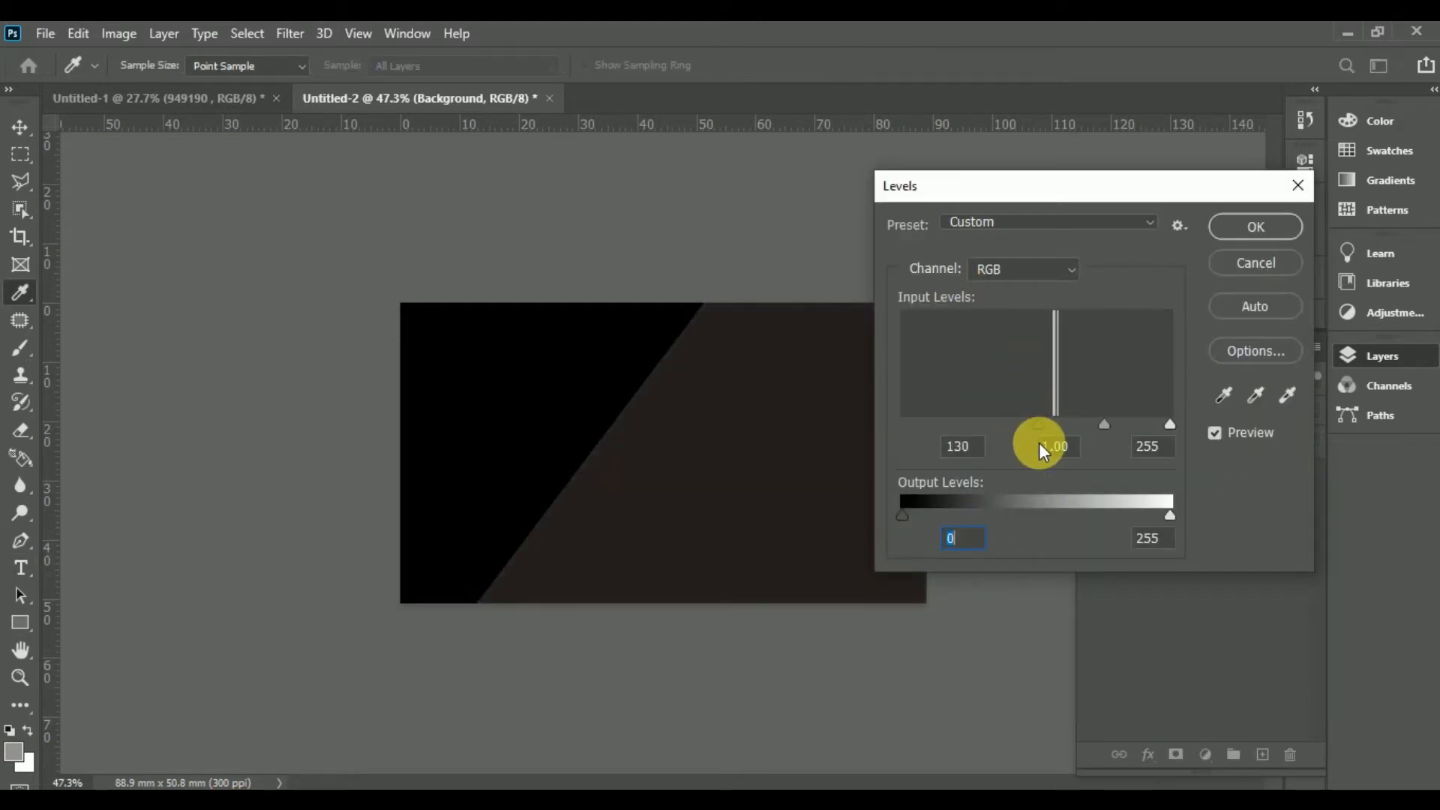
{"action": "left_click", "coordinate": [1273, 230]}
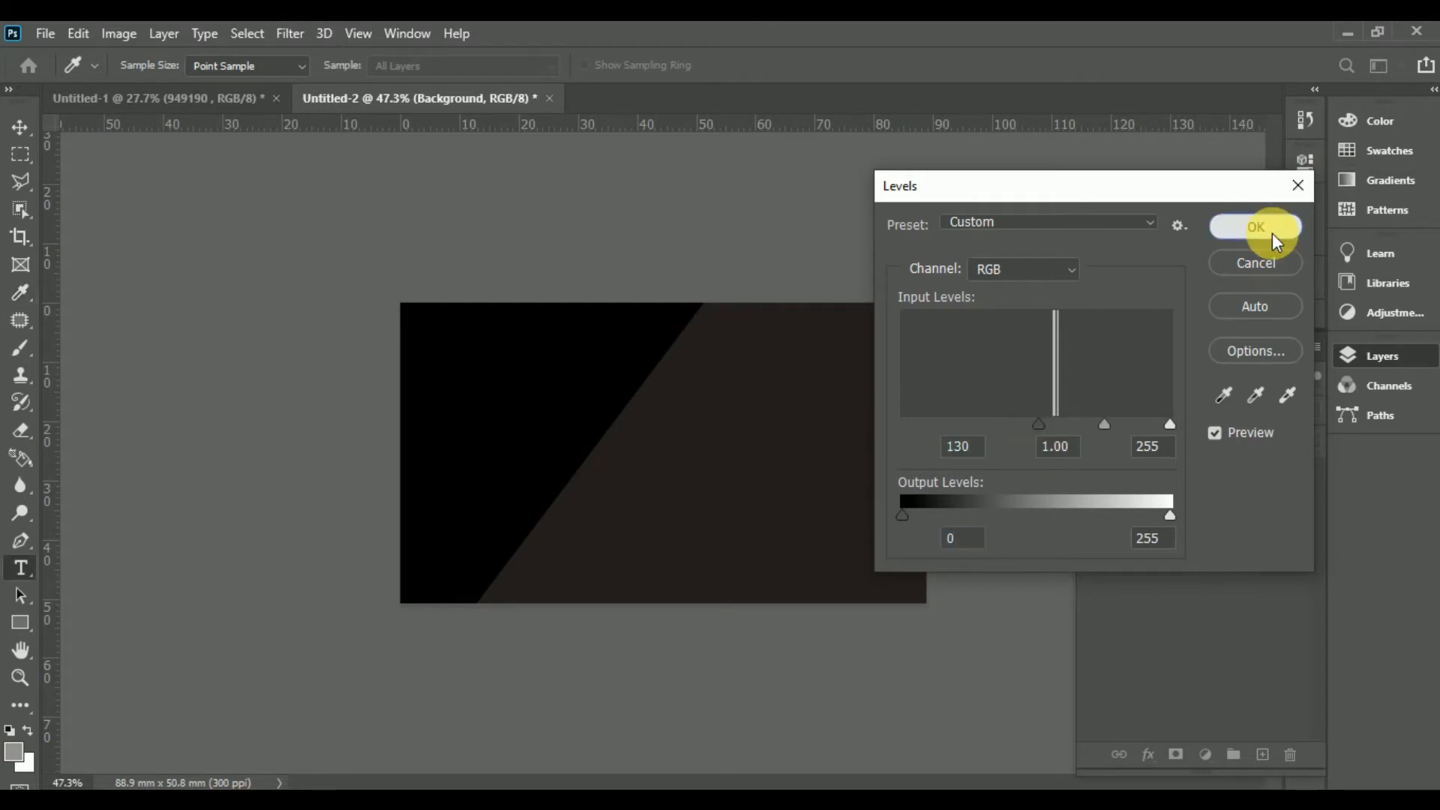
{"action": "key", "text": "t"}
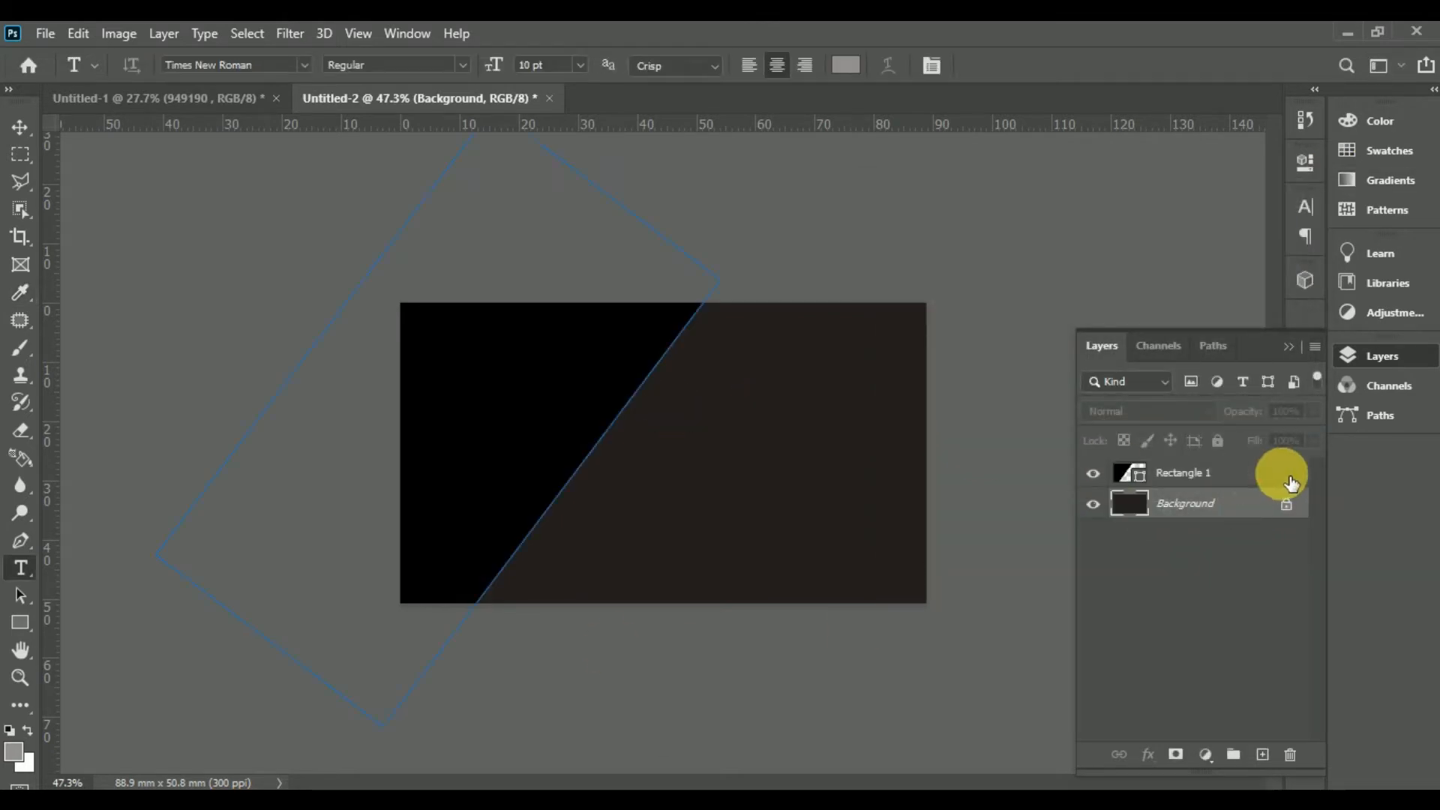
{"action": "left_click", "coordinate": [1300, 477]}
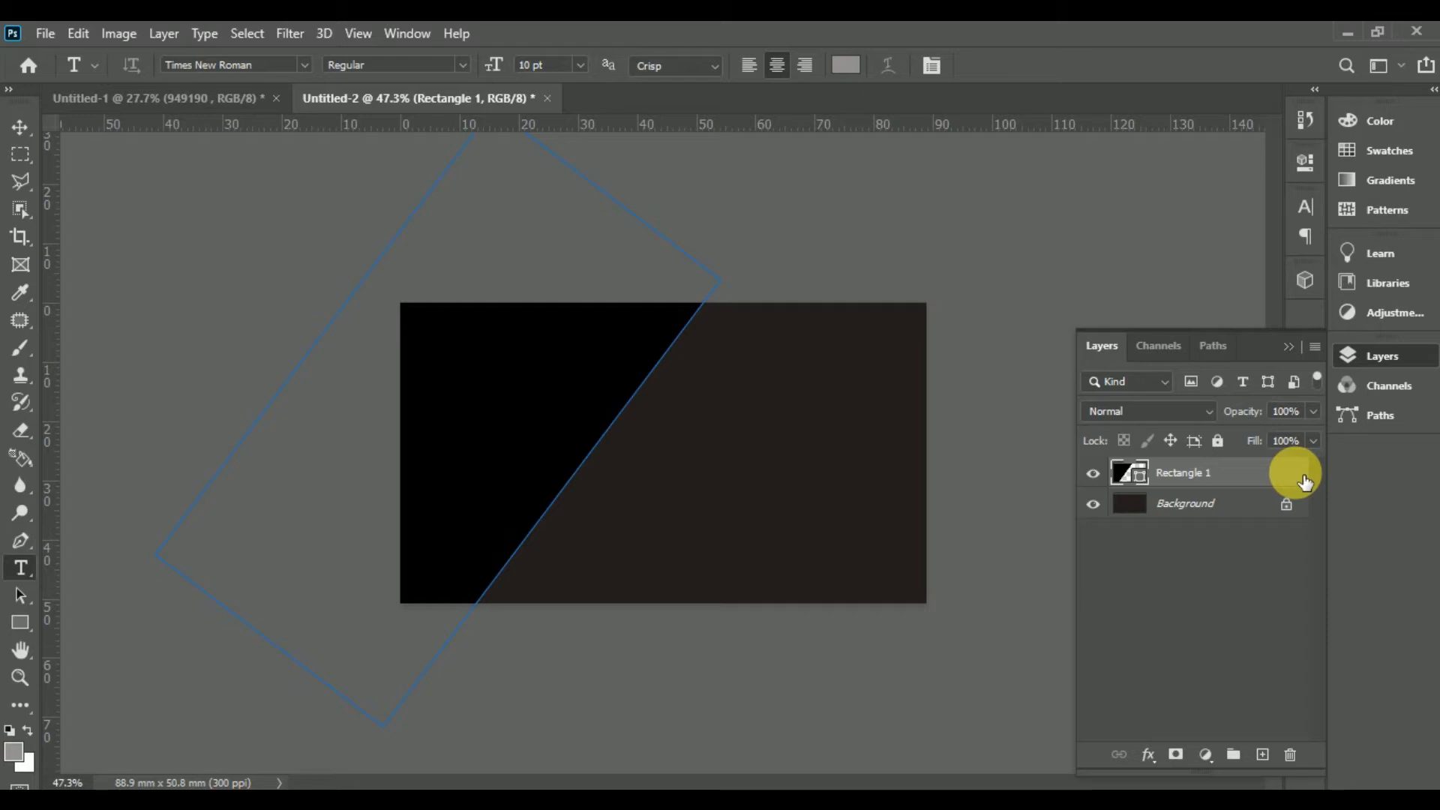
Step: Give Rectangle 1 a drop shadow: 41% opacity, 90° angle, 12 px distance, 28% spread
{"action": "double_click", "coordinate": [1292, 482]}
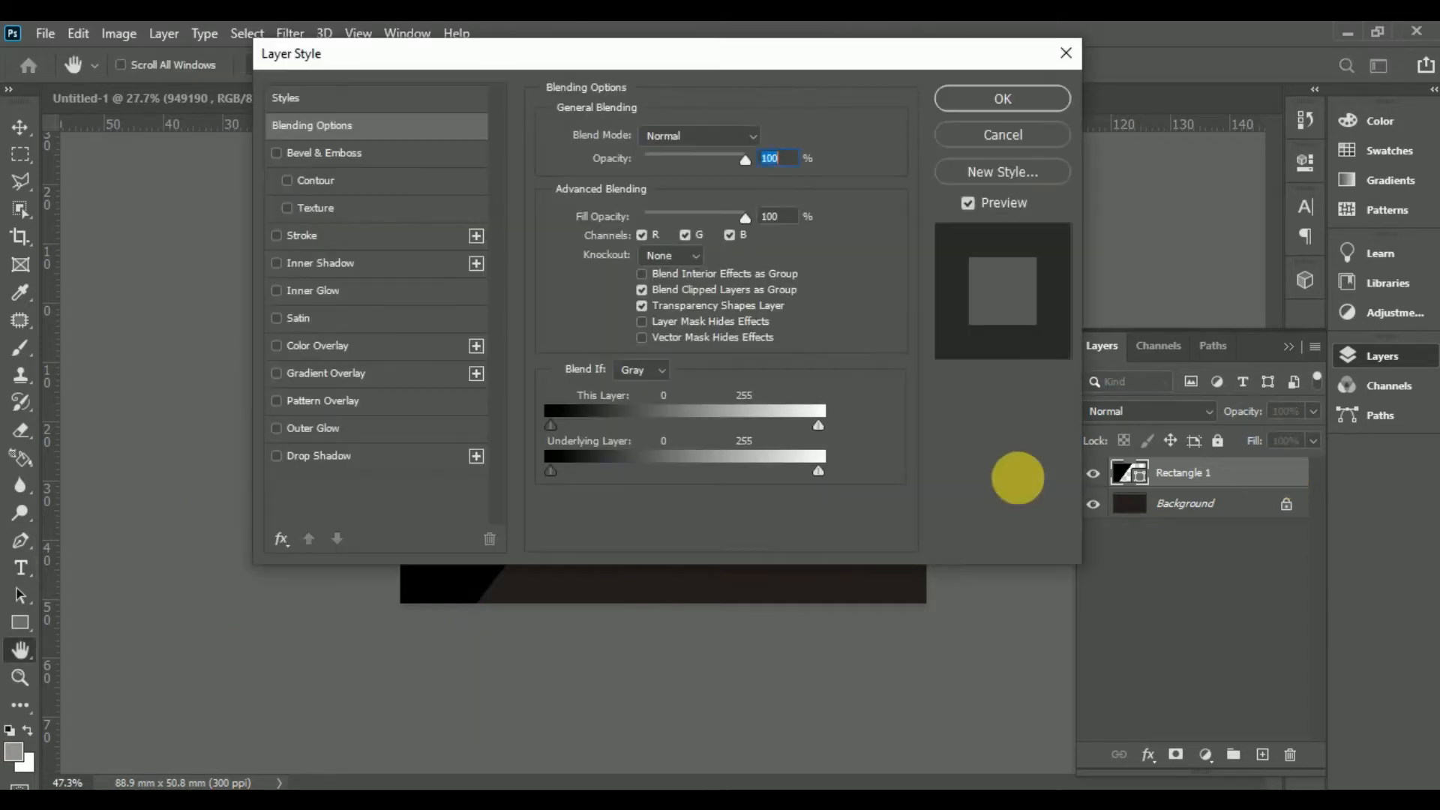
{"action": "left_click_drag", "start_coordinate": [937, 60], "coordinate": [1232, 149]}
{"action": "left_click", "coordinate": [809, 559]}
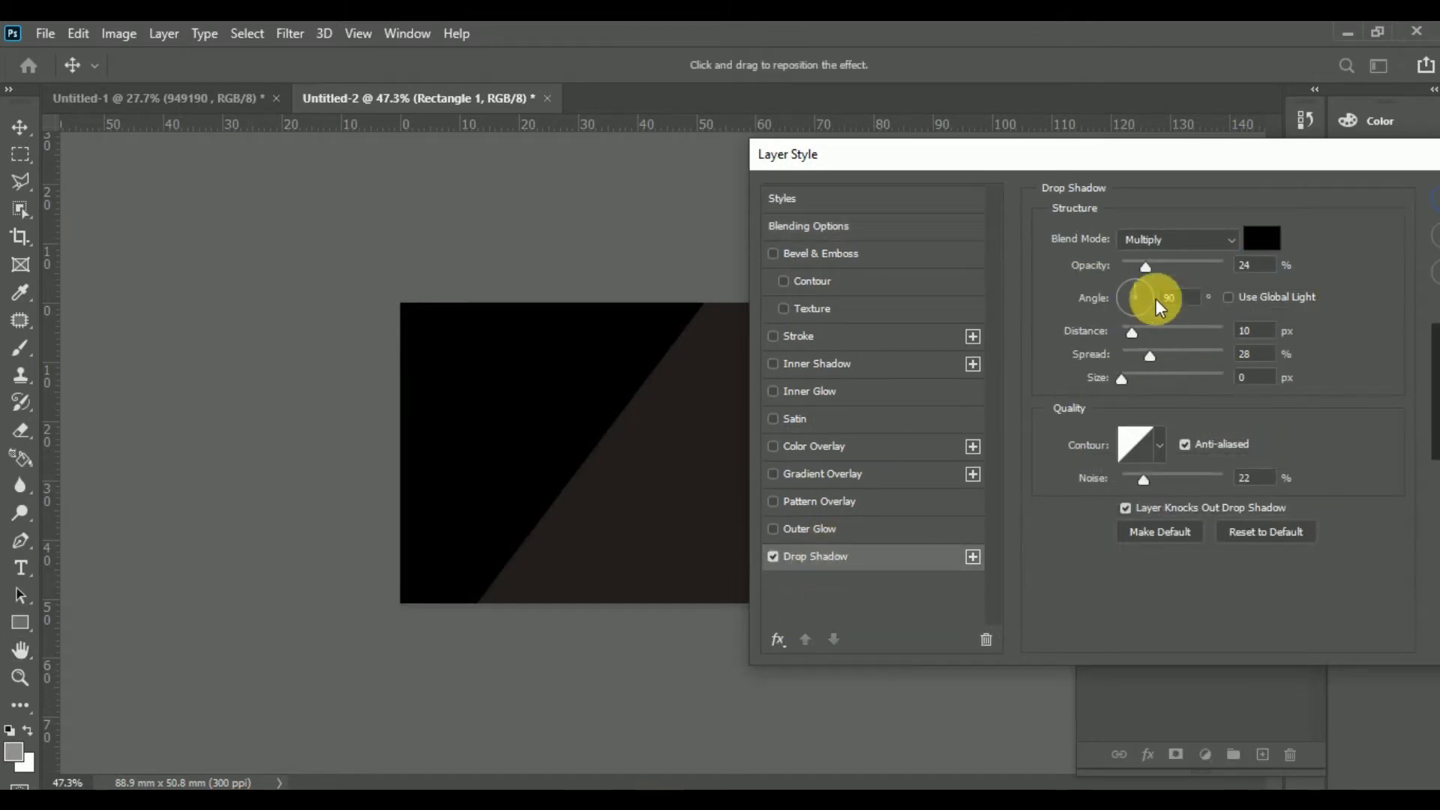
{"action": "left_click_drag", "start_coordinate": [1146, 265], "coordinate": [1161, 272]}
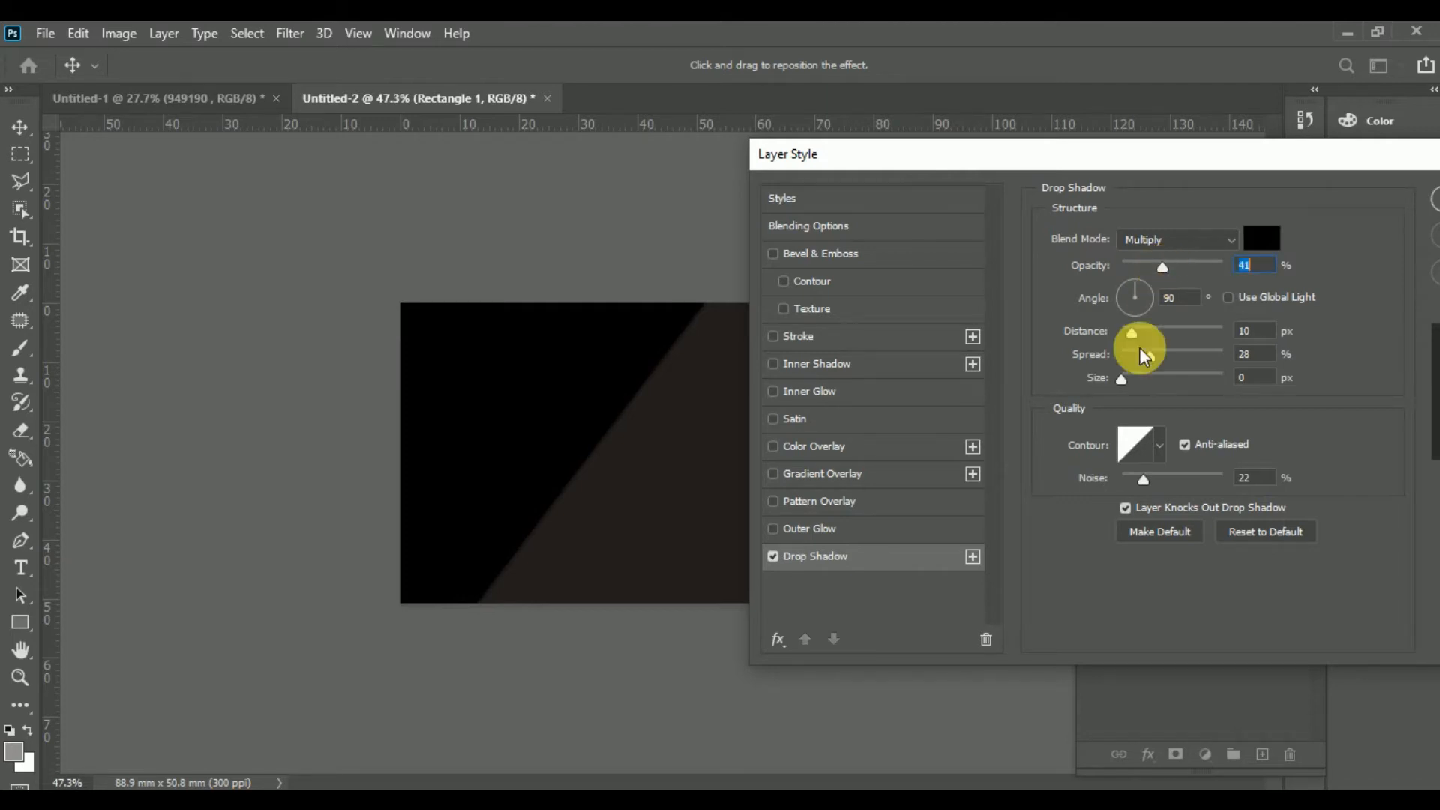
{"action": "left_click_drag", "start_coordinate": [1138, 336], "coordinate": [1147, 336]}
{"action": "left_click_drag", "start_coordinate": [1138, 331], "coordinate": [1135, 330]}
{"action": "left_click_drag", "start_coordinate": [1123, 380], "coordinate": [1131, 381]}
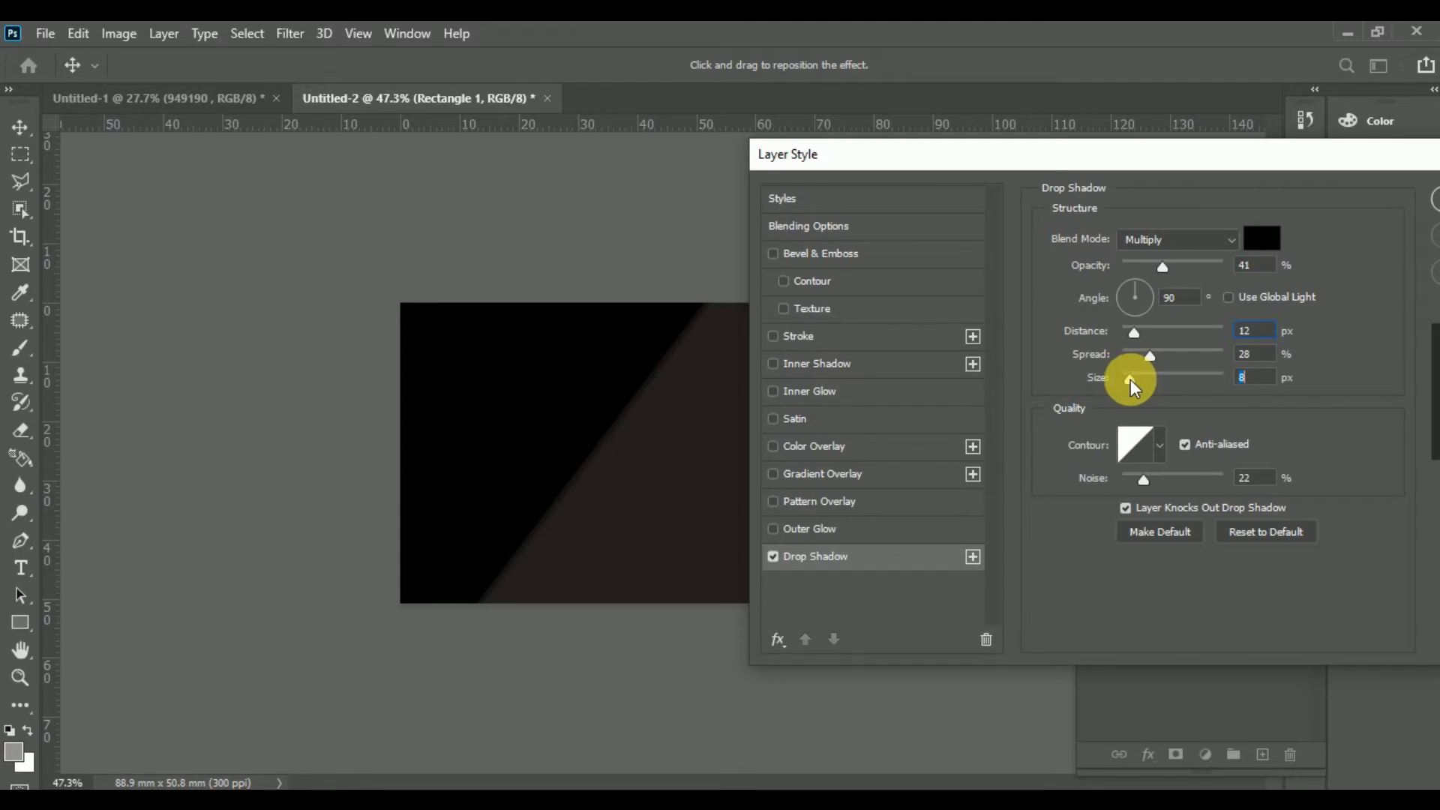
{"action": "left_click_drag", "start_coordinate": [1376, 184], "coordinate": [1245, 217]}
{"action": "left_click", "coordinate": [1372, 227]}
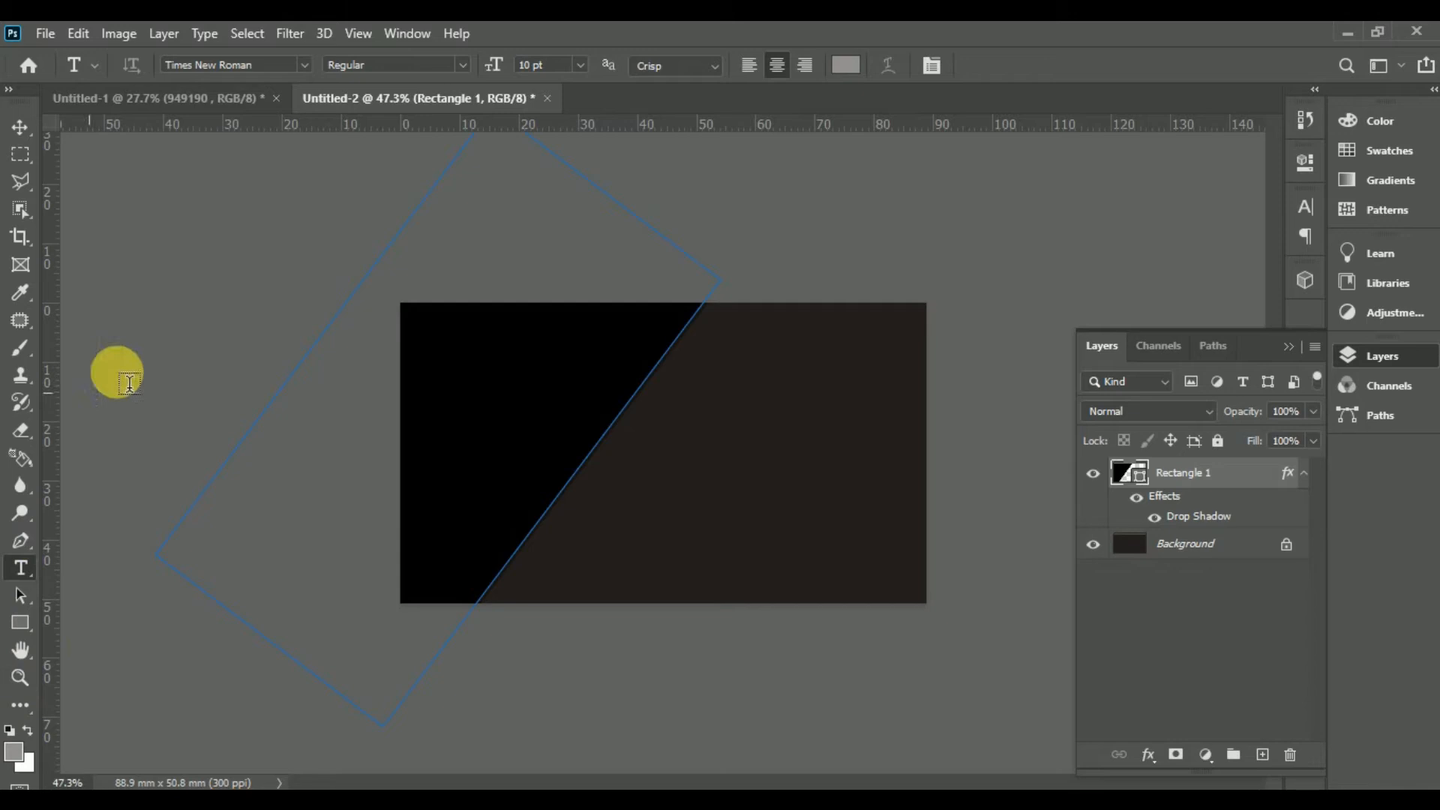
{"action": "left_click", "coordinate": [20, 126]}
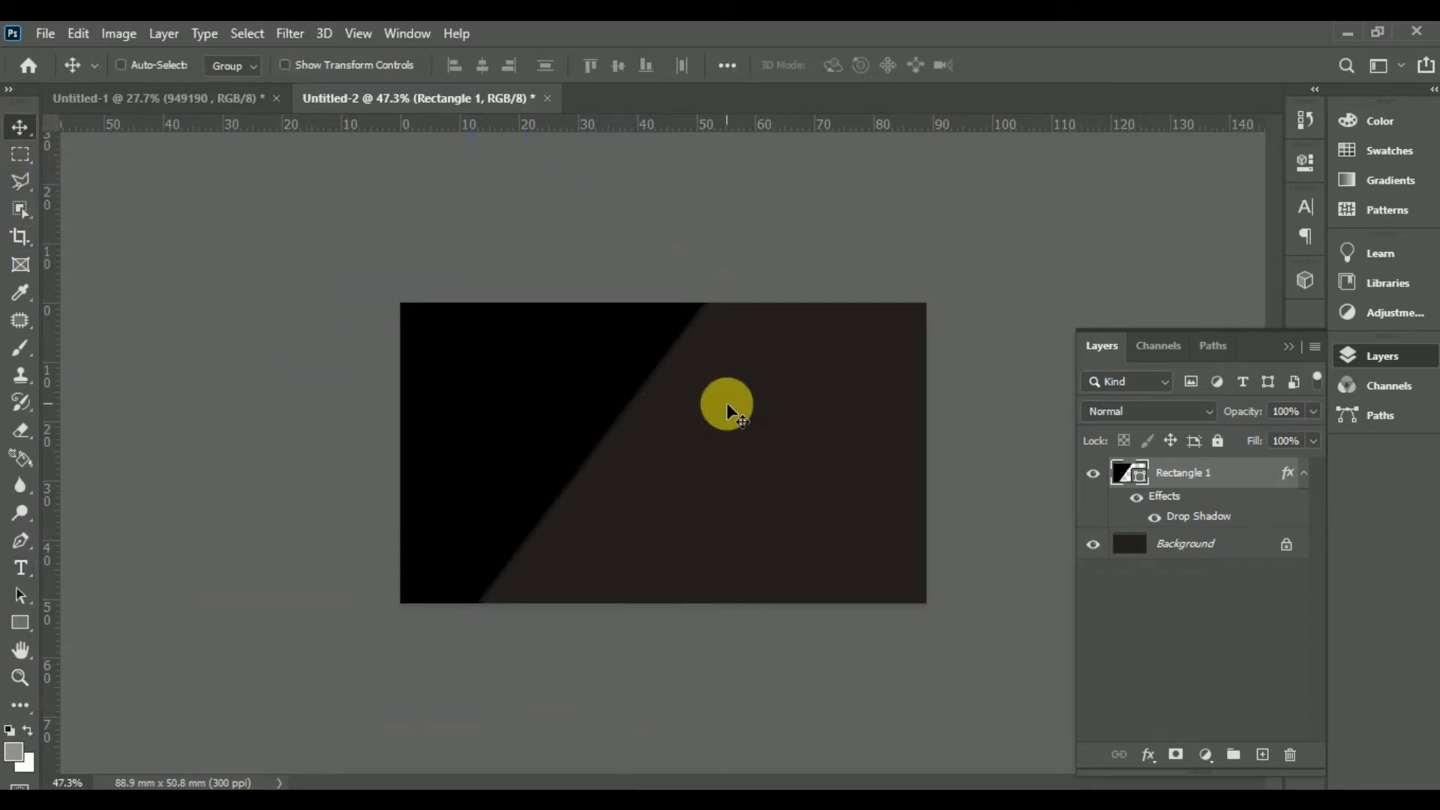
Step: Shift the black shape slightly right and drag the logo group over from Untitled-1
{"action": "mouse_move", "coordinate": [536, 488]}
{"action": "left_mouse_down"}
{"action": "mouse_move", "coordinate": [556, 495]}
{"action": "mouse_move", "coordinate": [542, 492]}
{"action": "left_mouse_up"}
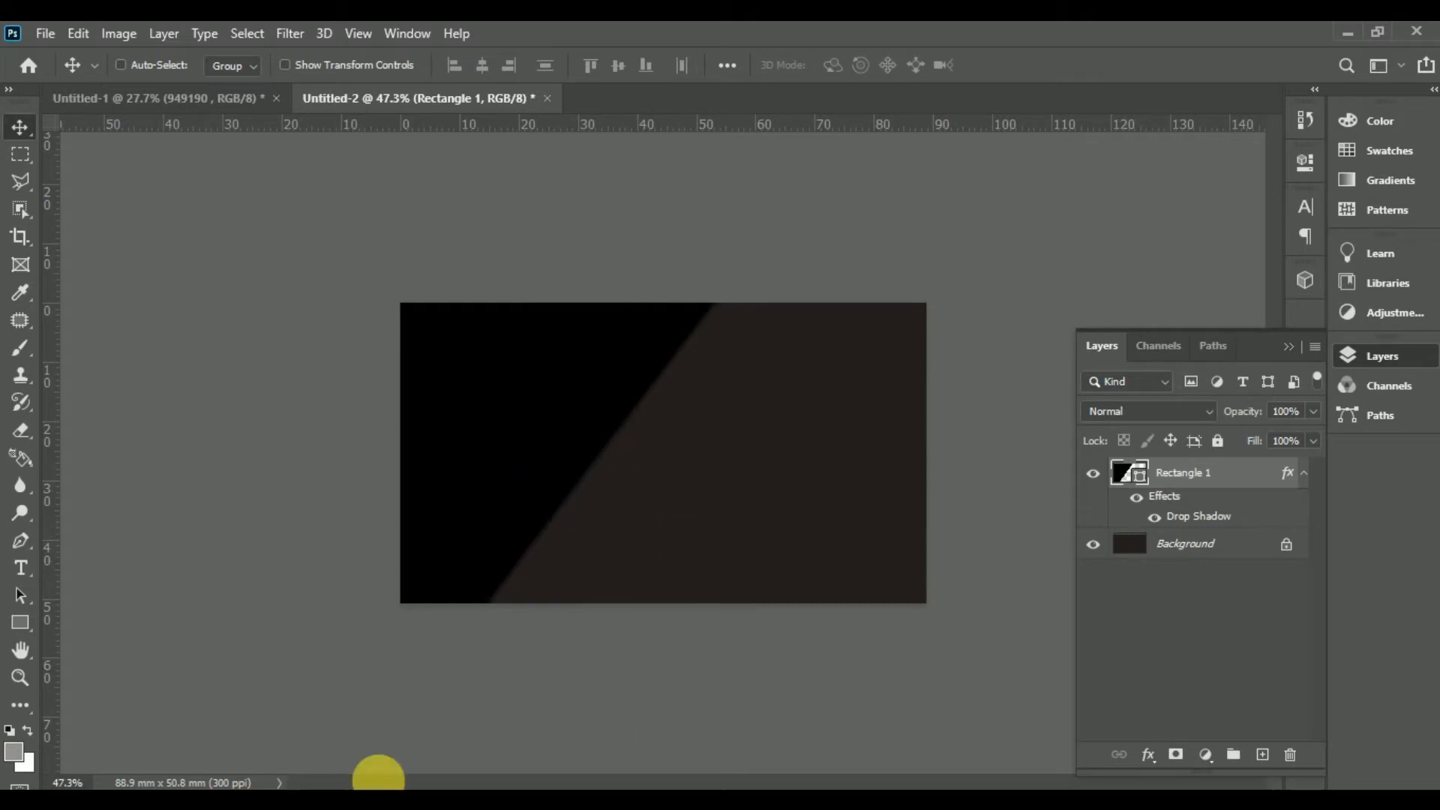
{"action": "left_click", "coordinate": [224, 101]}
{"action": "left_click_drag", "start_coordinate": [601, 447], "coordinate": [512, 433]}
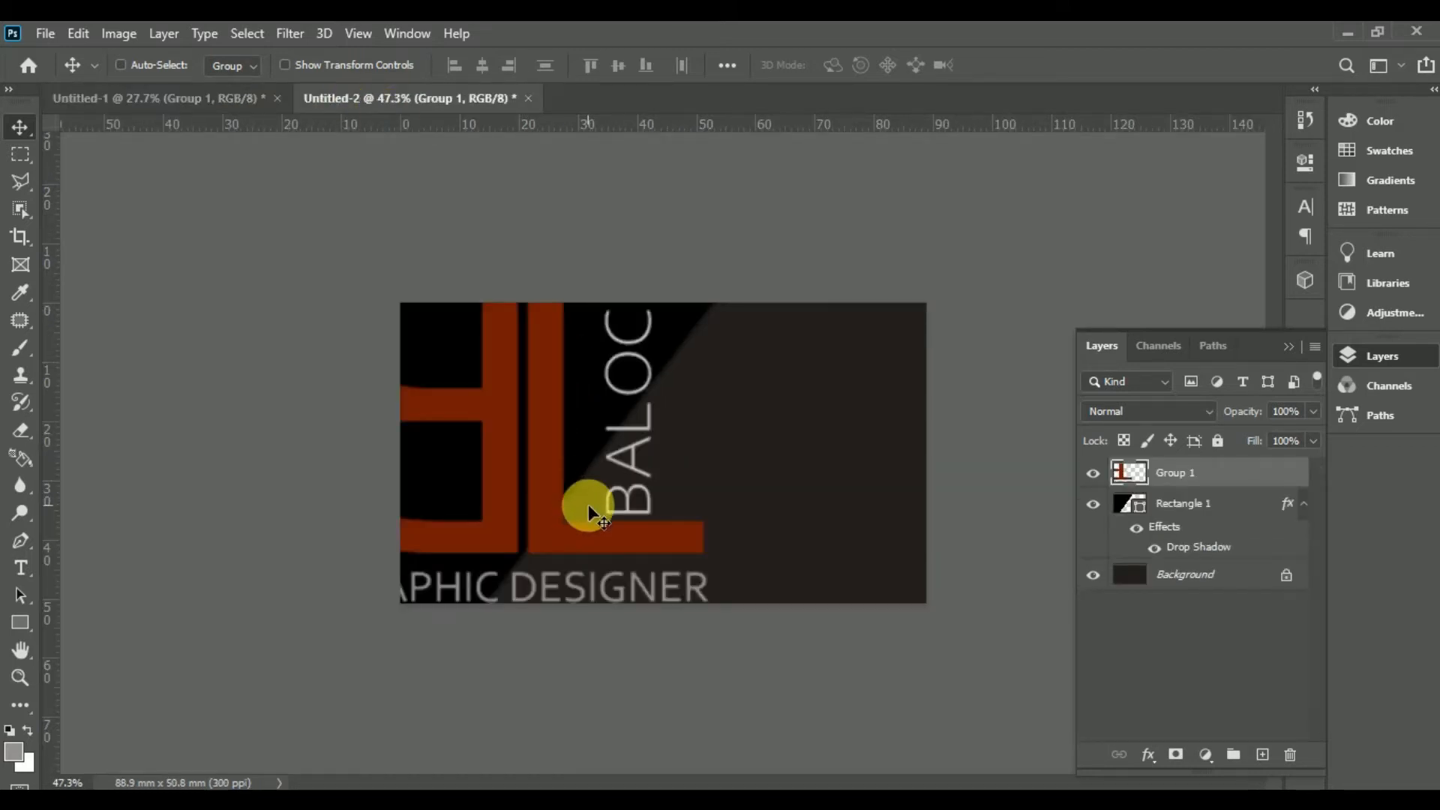
{"action": "left_click_drag", "start_coordinate": [572, 553], "coordinate": [720, 555]}
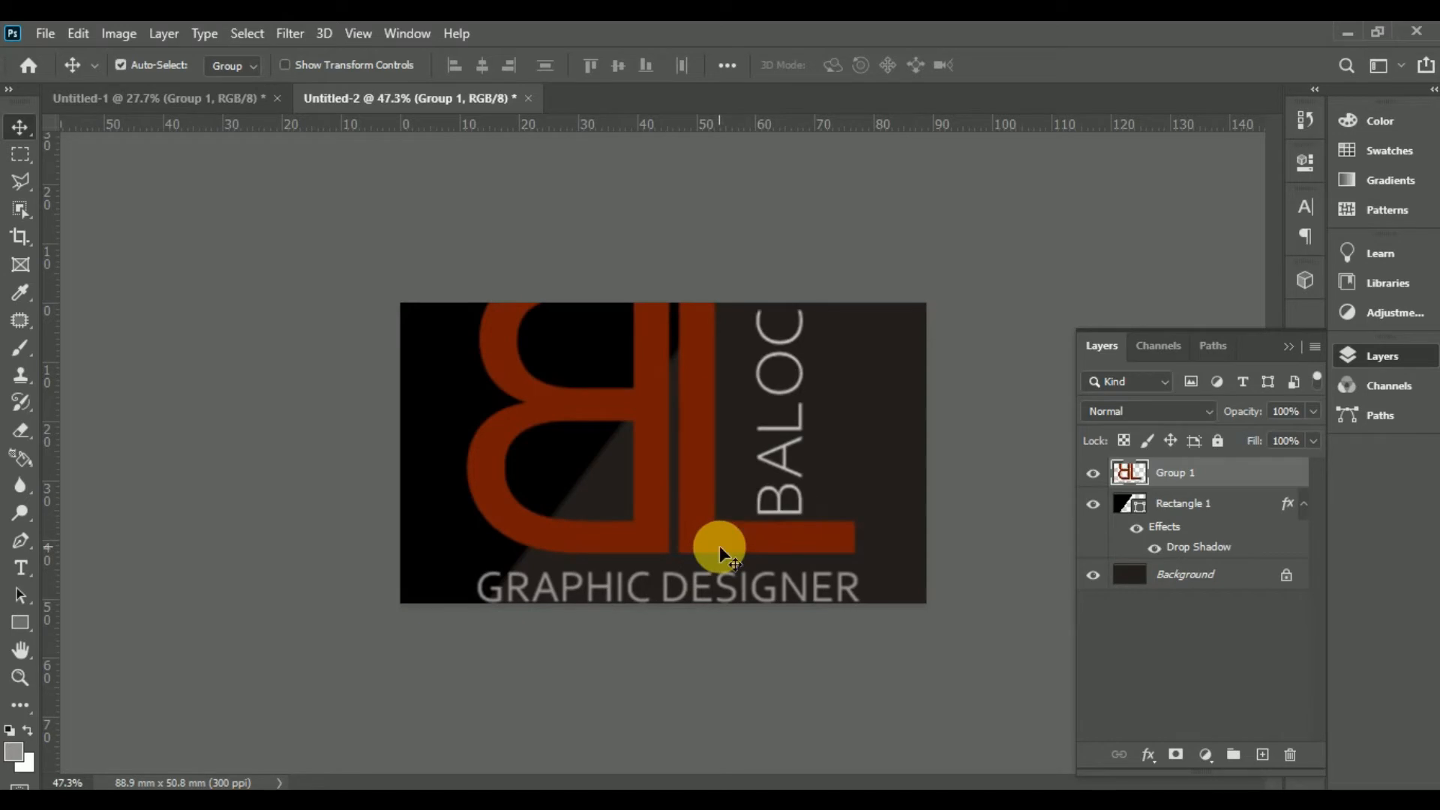
Step: Scale the logo down to about 30% and place it in the upper-left black area
{"action": "key", "text": "ctrl+t"}
{"action": "left_click_drag", "start_coordinate": [477, 278], "coordinate": [742, 494]}
{"action": "left_click_drag", "start_coordinate": [760, 542], "coordinate": [477, 436]}
{"action": "left_click_drag", "start_coordinate": [551, 492], "coordinate": [537, 485]}
{"action": "key", "text": "Return"}
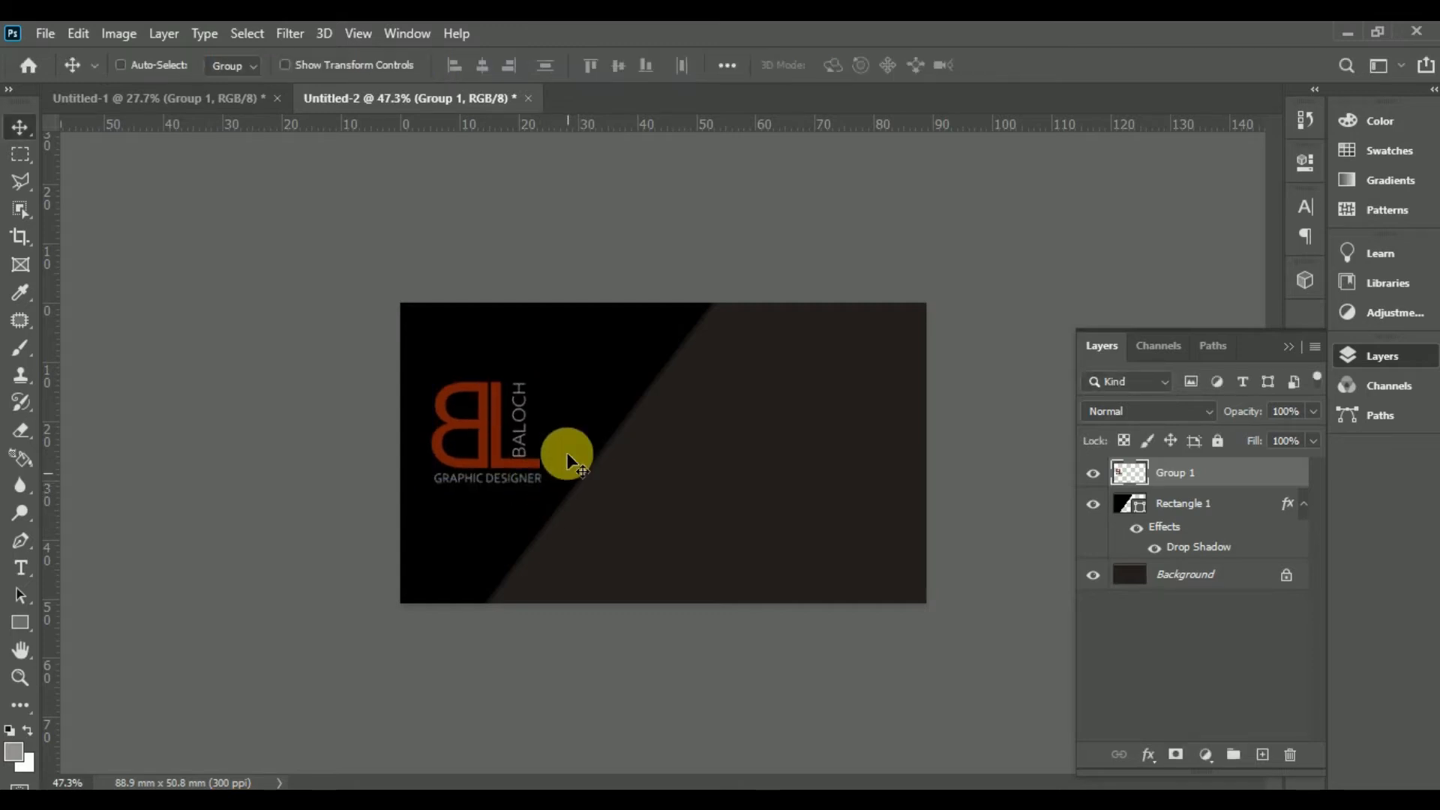
Step: Stretch the black panel wider to the right, then slightly enlarge and nudge the logo
{"action": "left_click", "coordinate": [1221, 506]}
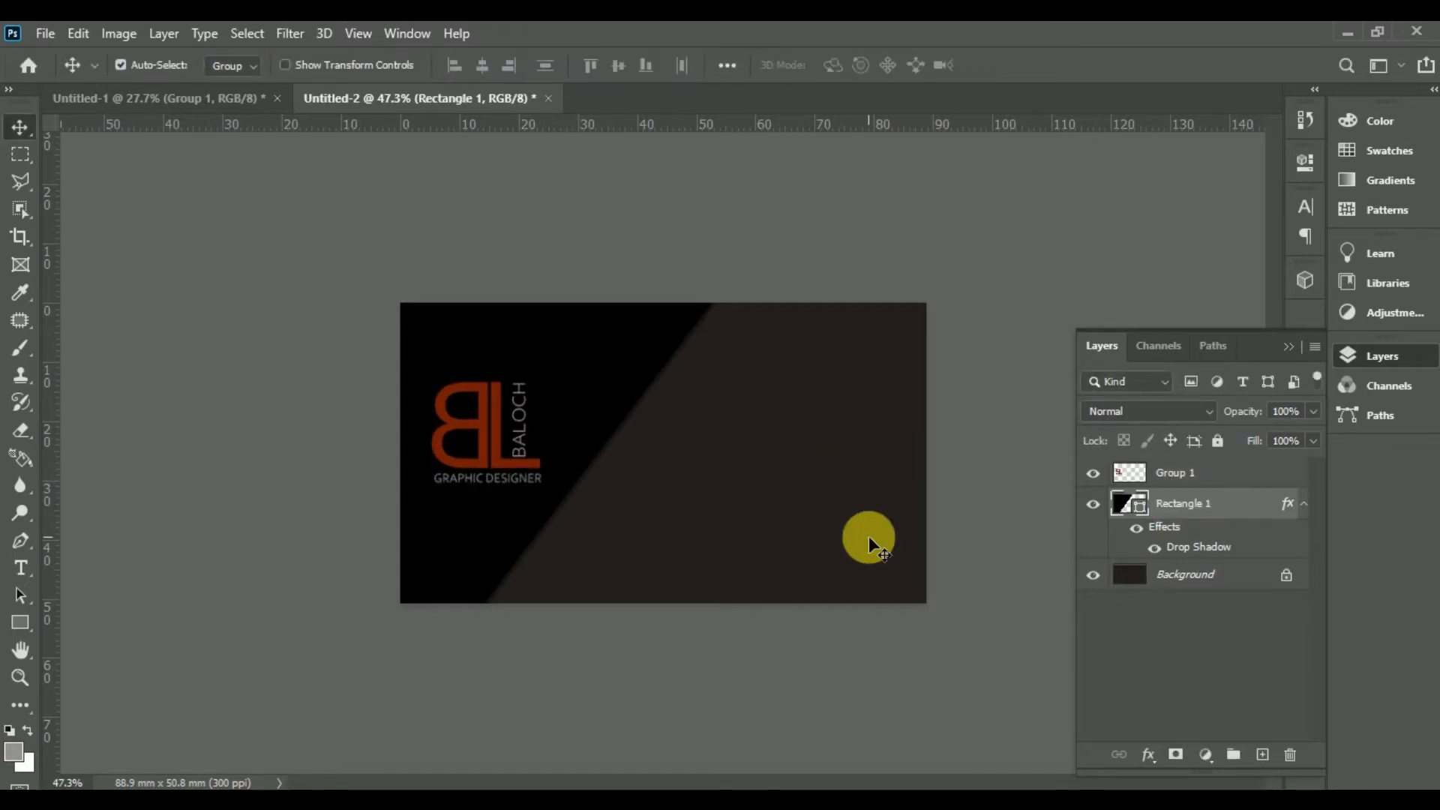
{"action": "key", "text": "ctrl+t"}
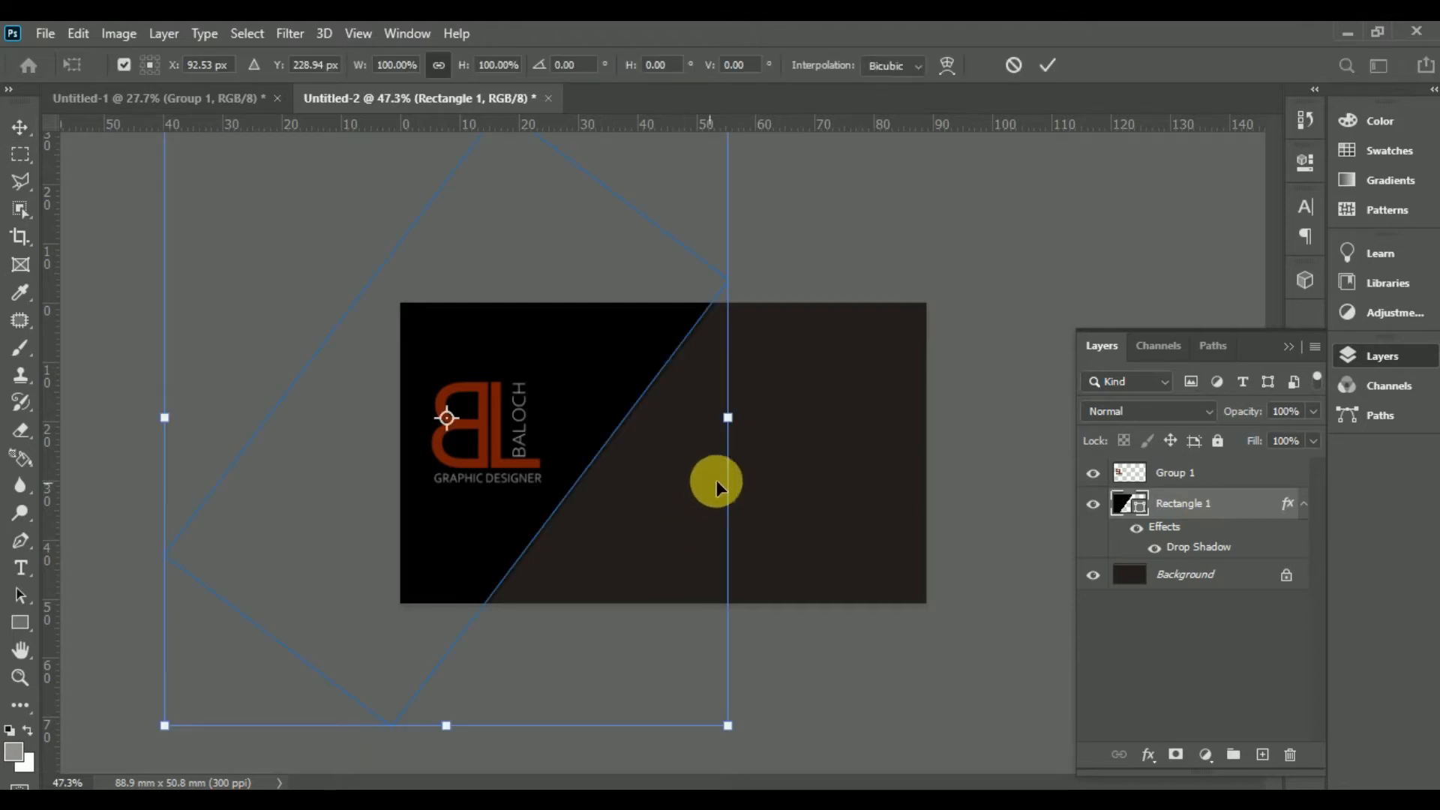
{"action": "left_click_drag", "start_coordinate": [734, 418], "coordinate": [787, 450]}
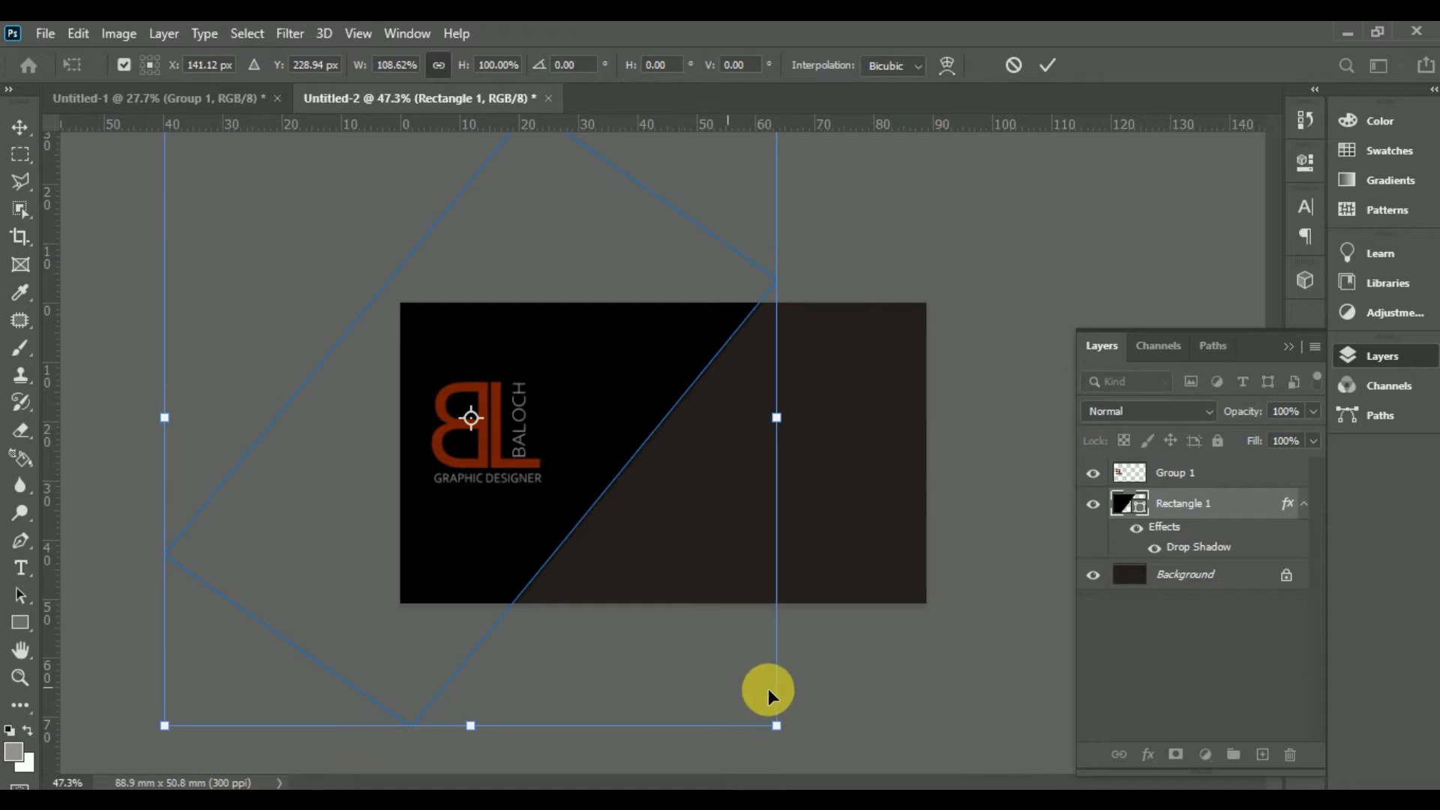
{"action": "key", "text": "Return"}
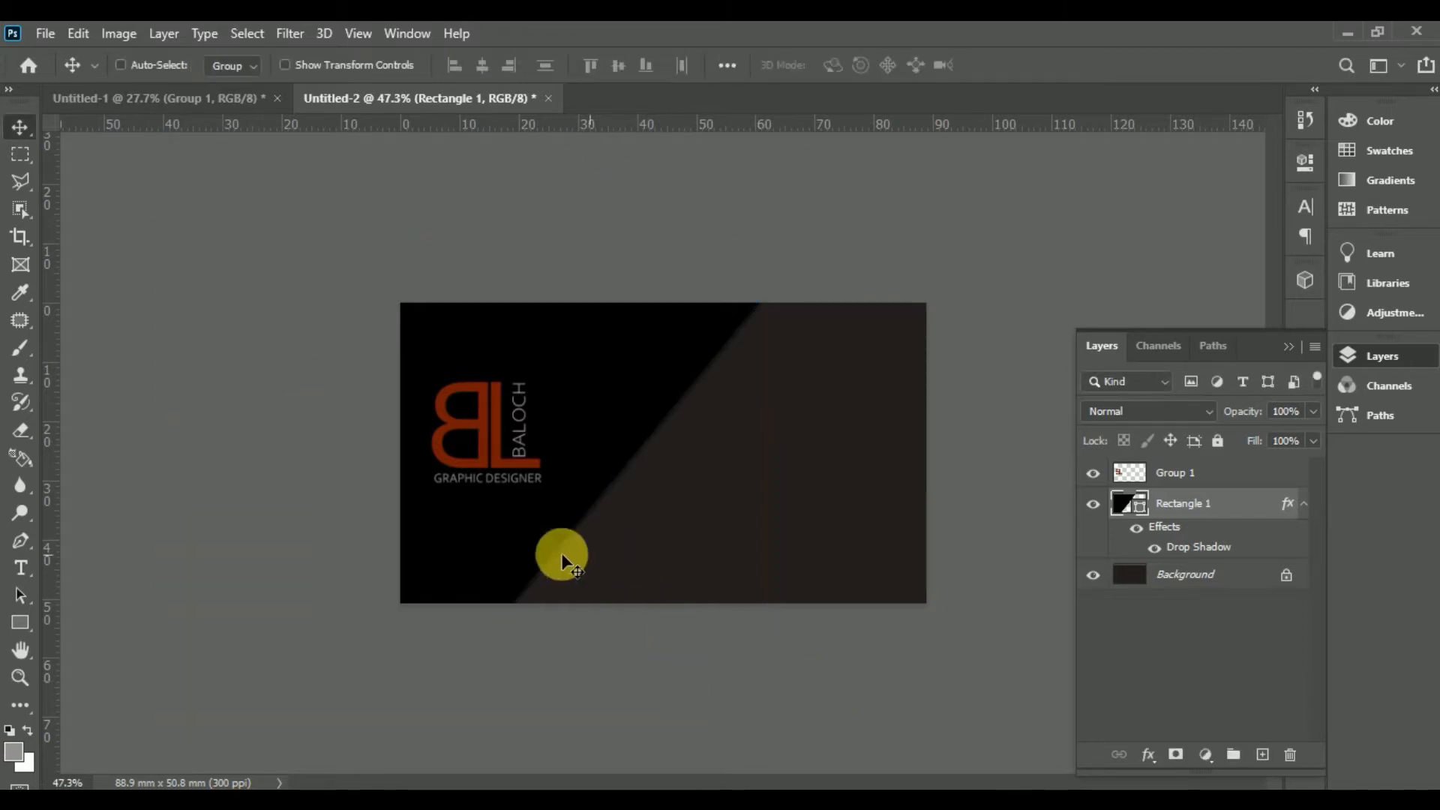
{"action": "left_click_drag", "start_coordinate": [503, 545], "coordinate": [510, 547]}
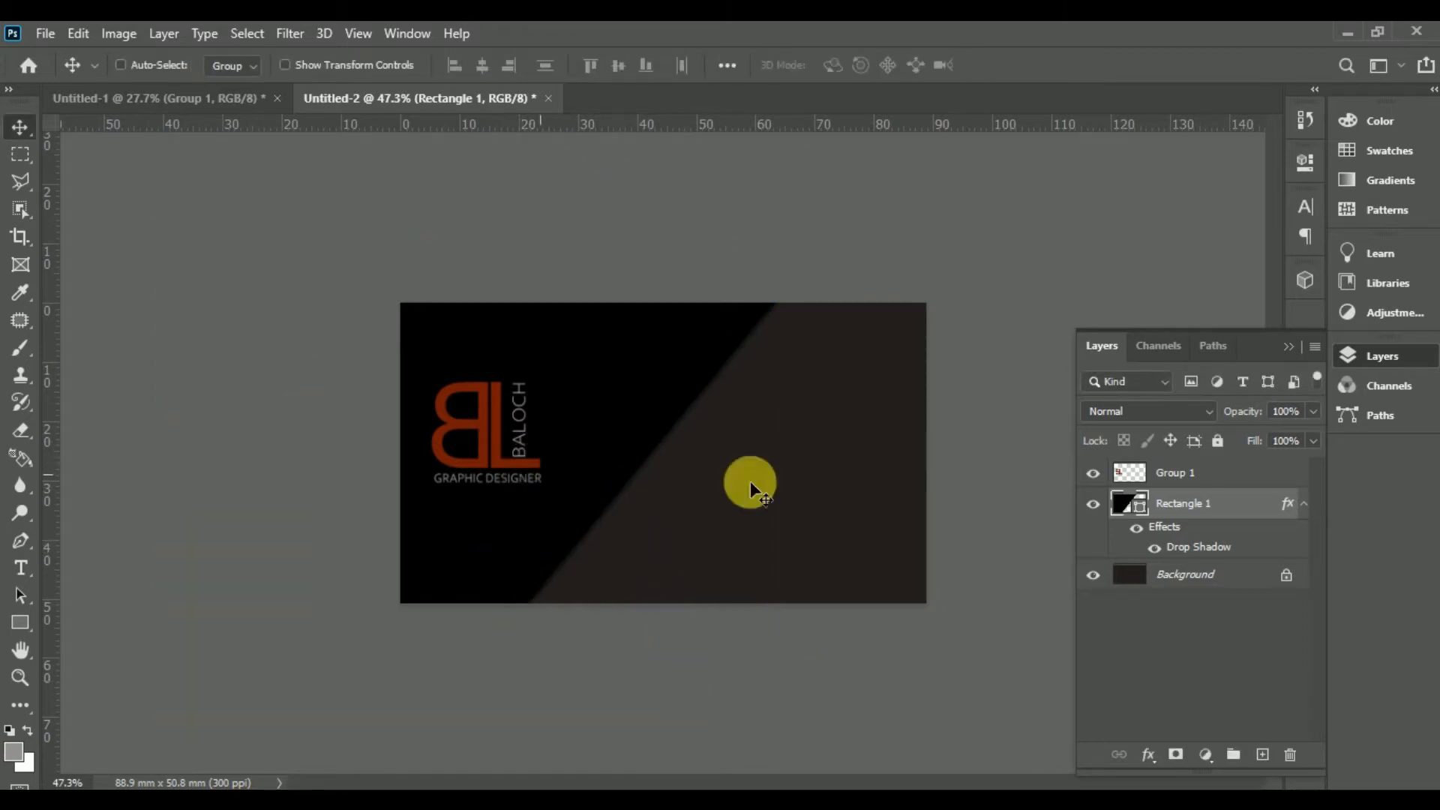
{"action": "left_click", "coordinate": [1180, 473]}
{"action": "left_click_drag", "start_coordinate": [532, 477], "coordinate": [506, 489]}
{"action": "key", "text": "ctrl+t"}
{"action": "key", "text": "Return"}
Step: Rotate the black panel about 3° further and nudge the logo slightly left and down
{"action": "left_click_drag", "start_coordinate": [743, 503], "coordinate": [611, 561]}
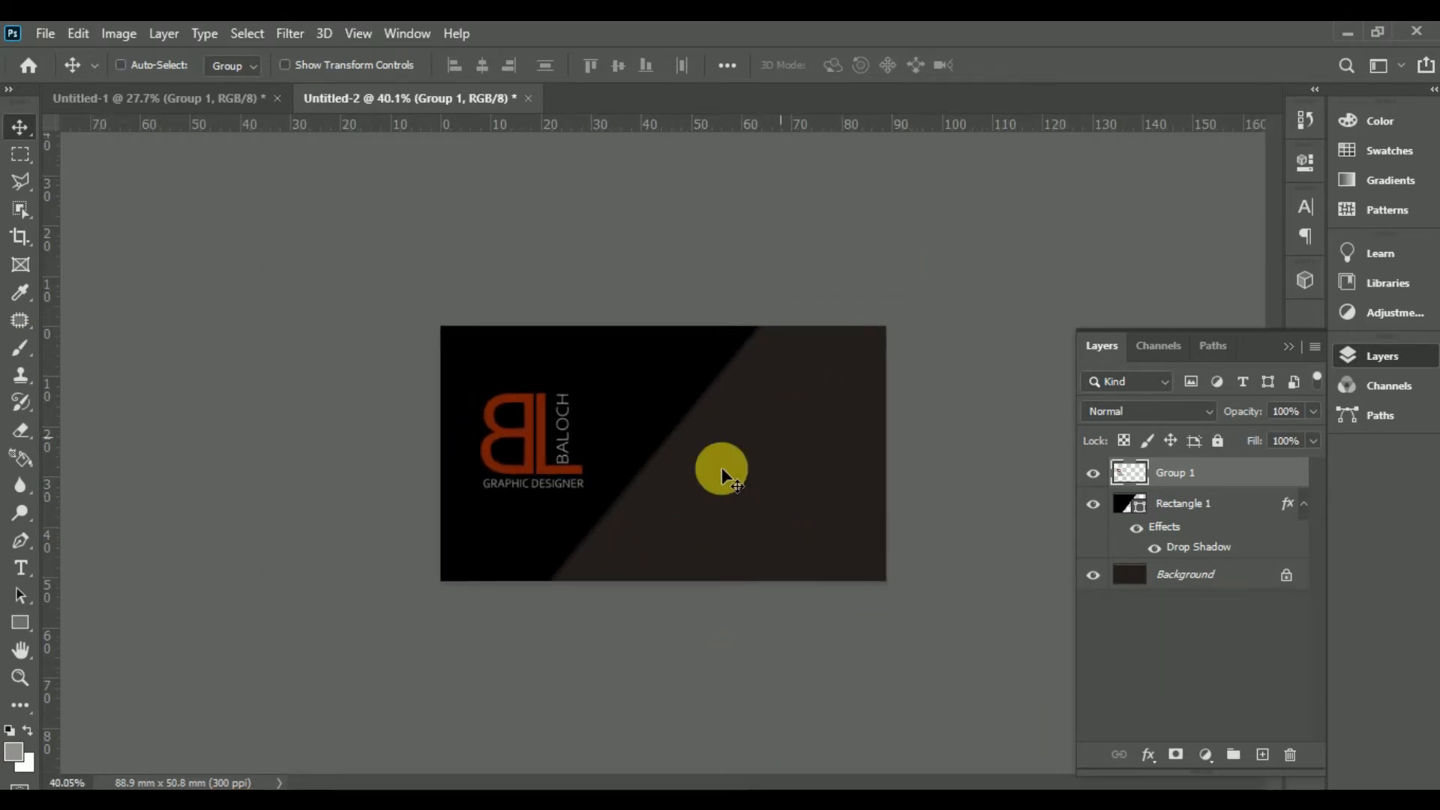
{"action": "left_click", "coordinate": [1225, 507]}
{"action": "left_click_drag", "start_coordinate": [695, 373], "coordinate": [730, 378]}
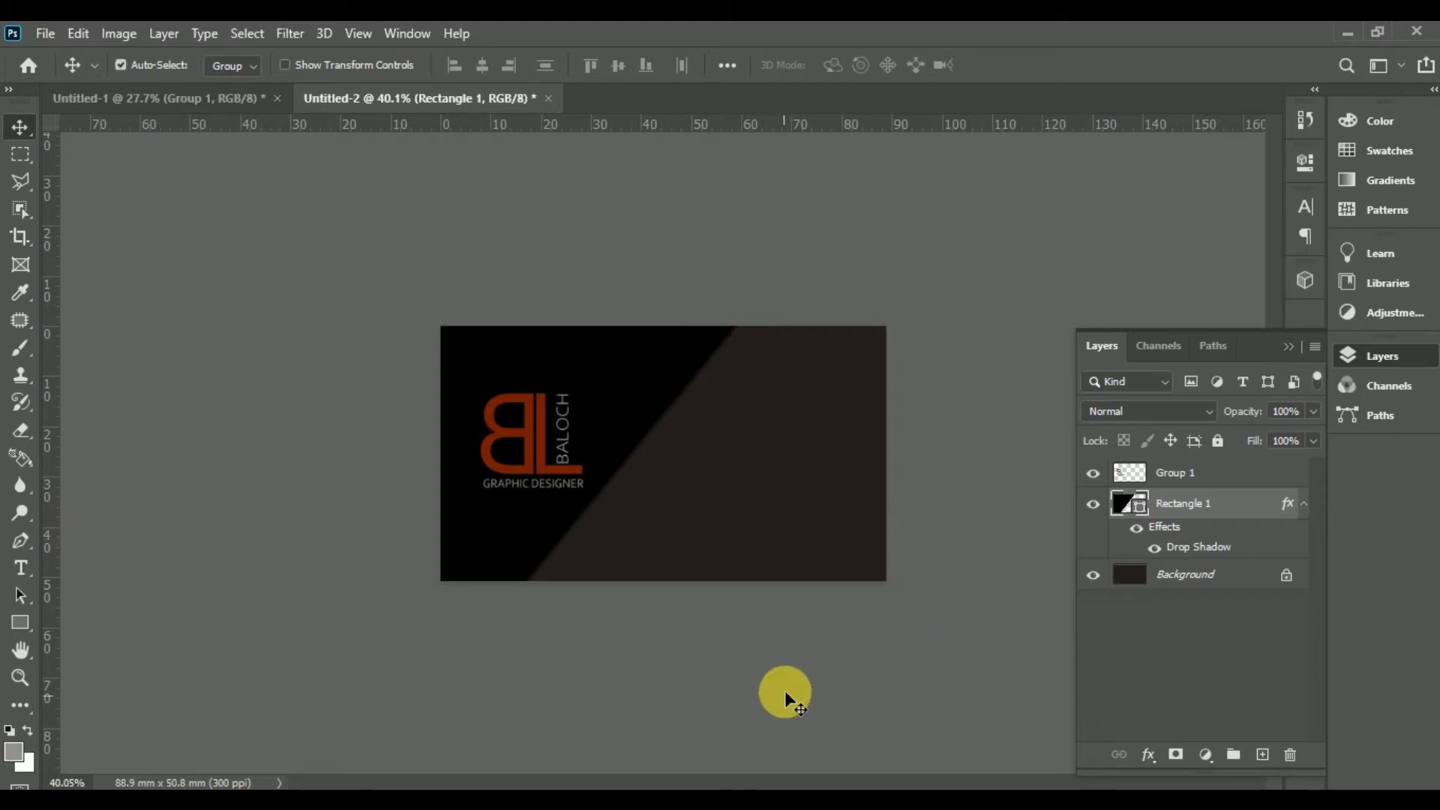
{"action": "key", "text": "ctrl+t"}
{"action": "left_click_drag", "start_coordinate": [813, 263], "coordinate": [801, 254]}
{"action": "left_click_drag", "start_coordinate": [662, 384], "coordinate": [664, 384]}
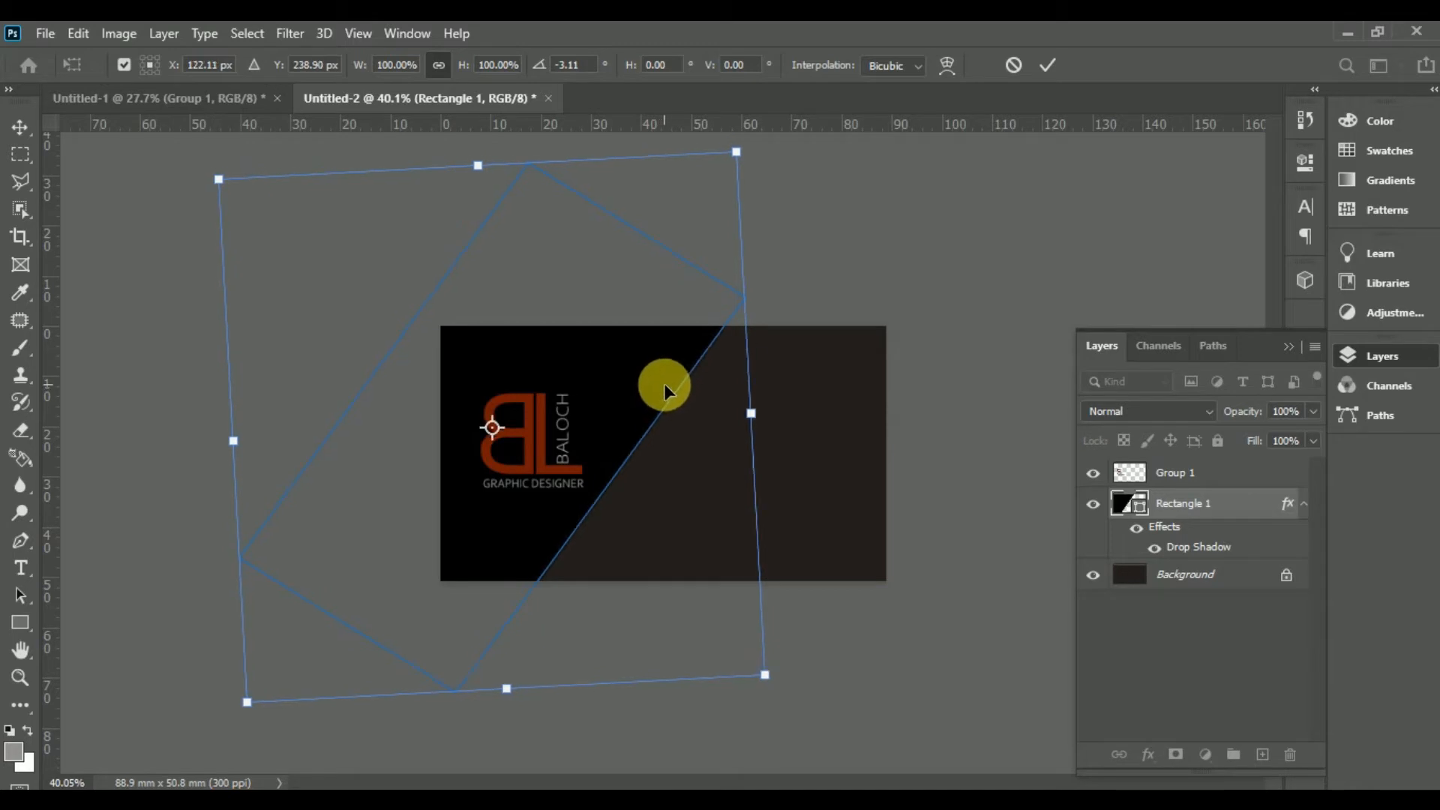
{"action": "key", "text": "Return"}
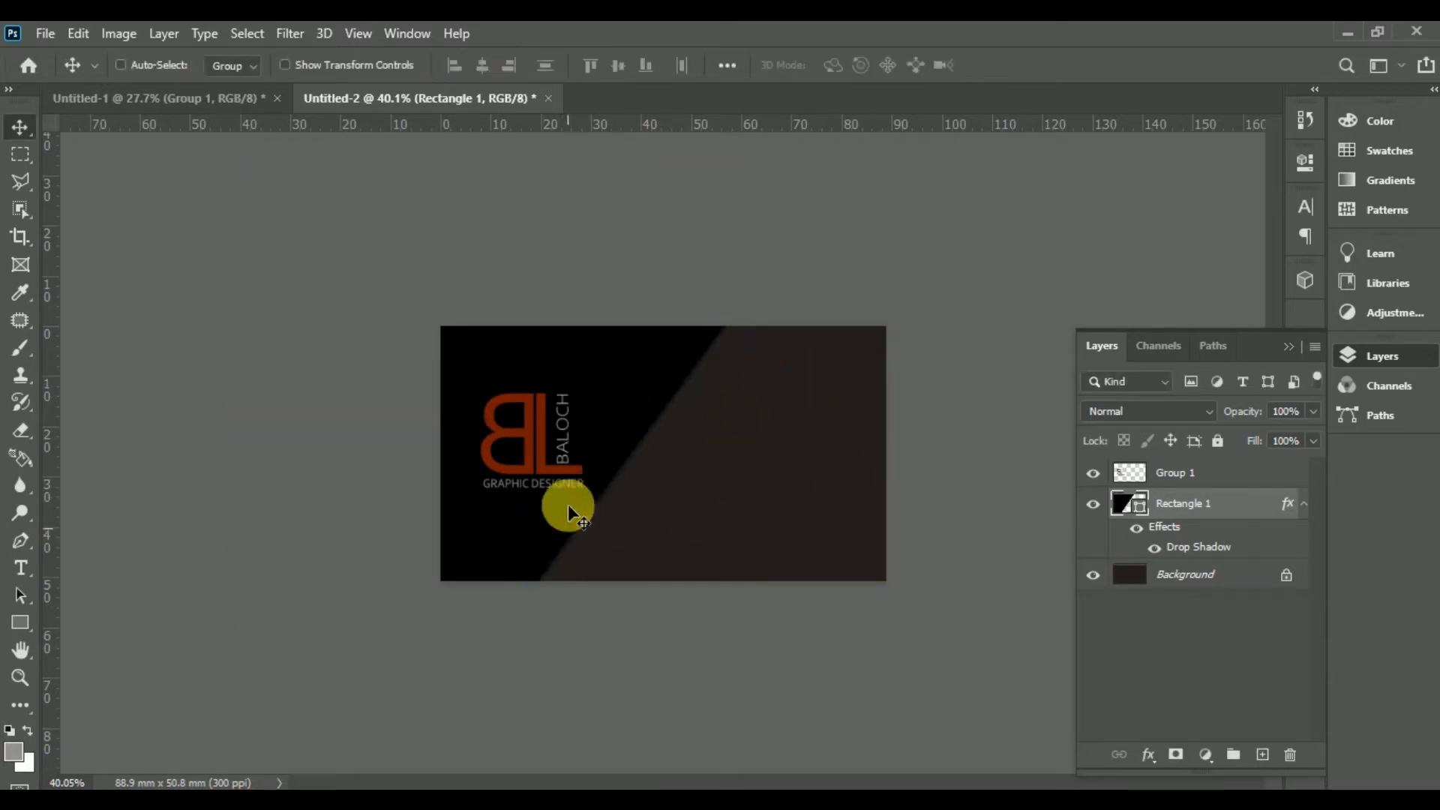
{"action": "left_click", "coordinate": [1129, 472]}
{"action": "left_click_drag", "start_coordinate": [562, 472], "coordinate": [556, 479]}
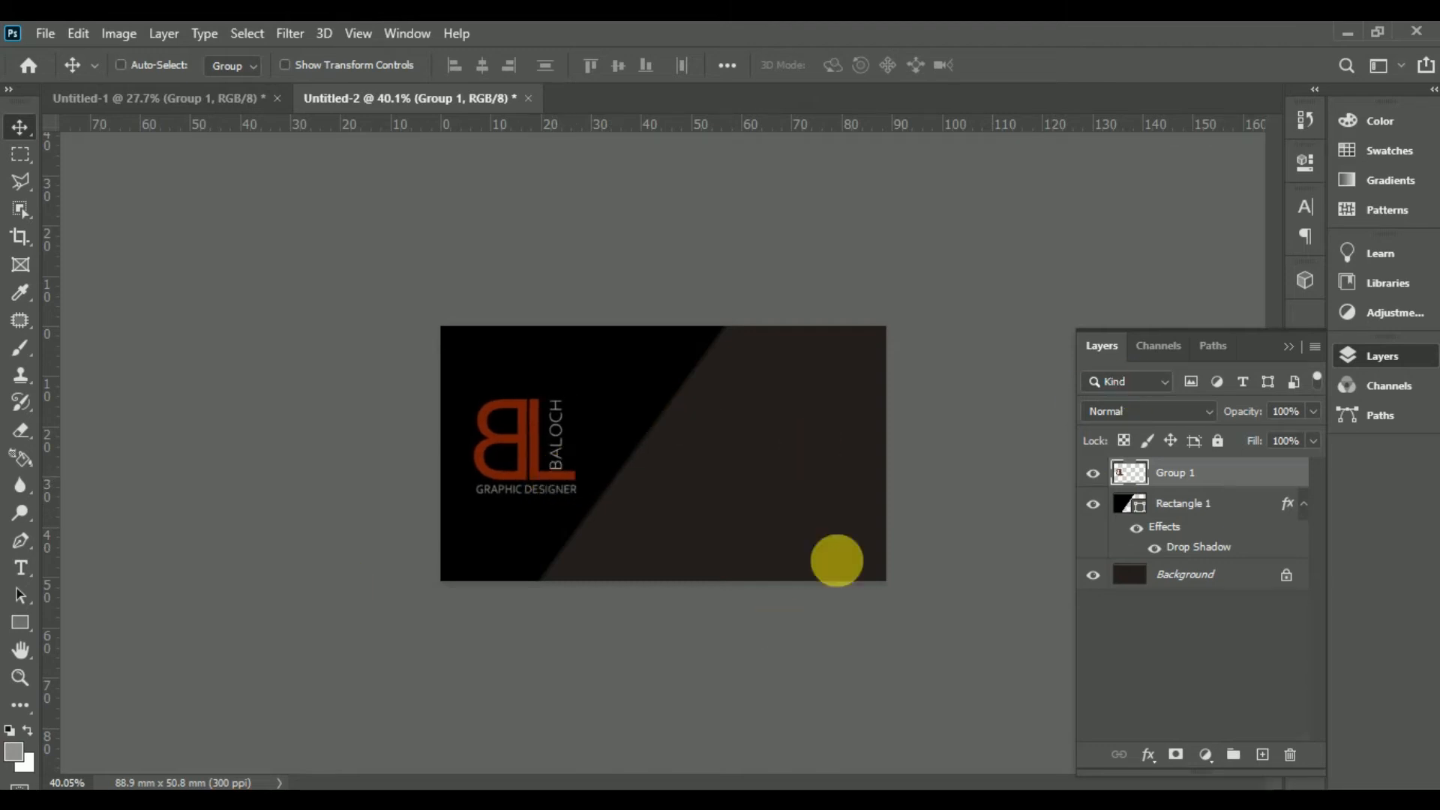
Step: Draw a long thin bar across the right side and fill it with the logo's red
{"action": "left_click", "coordinate": [19, 622]}
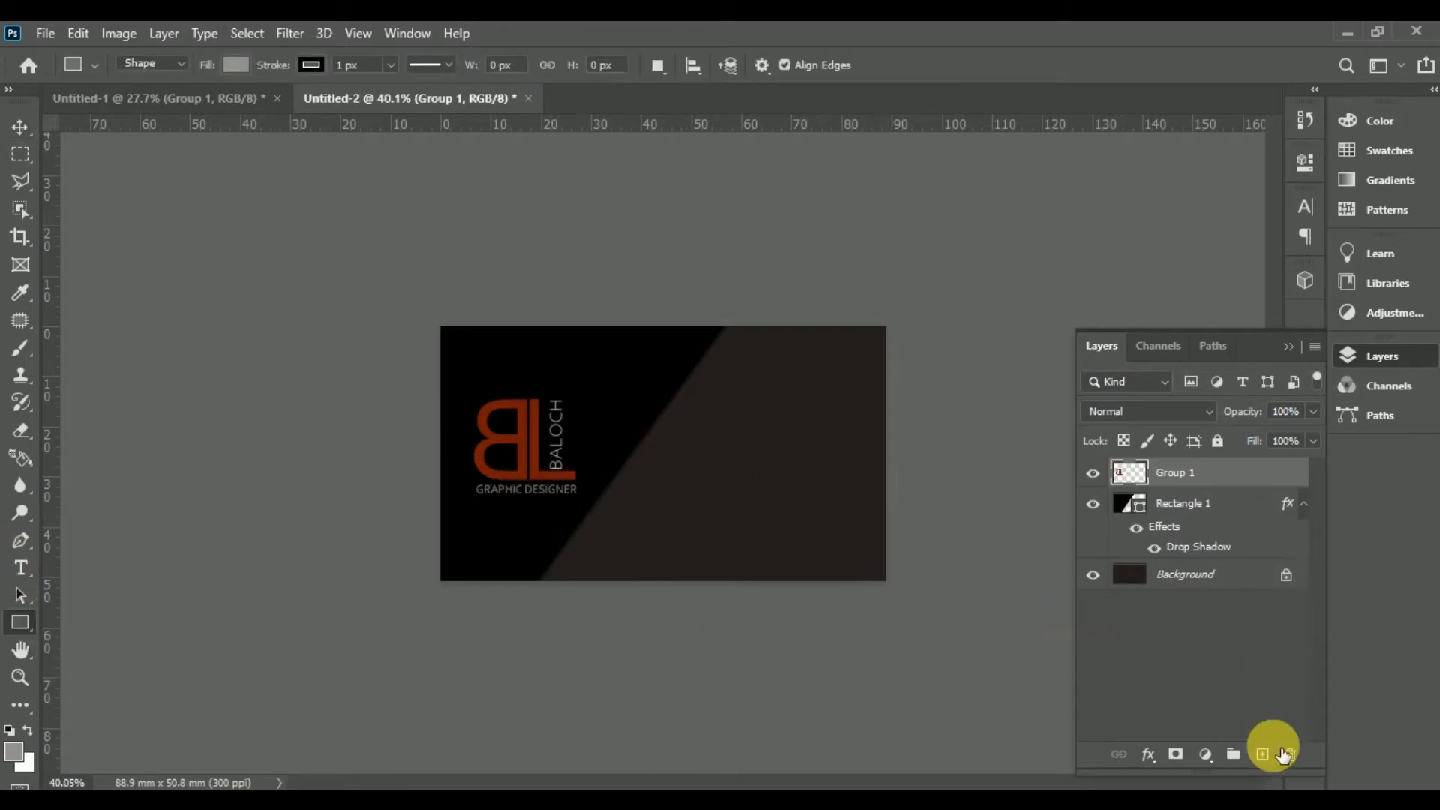
{"action": "left_click", "coordinate": [1263, 754]}
{"action": "left_click_drag", "start_coordinate": [604, 488], "coordinate": [977, 519]}
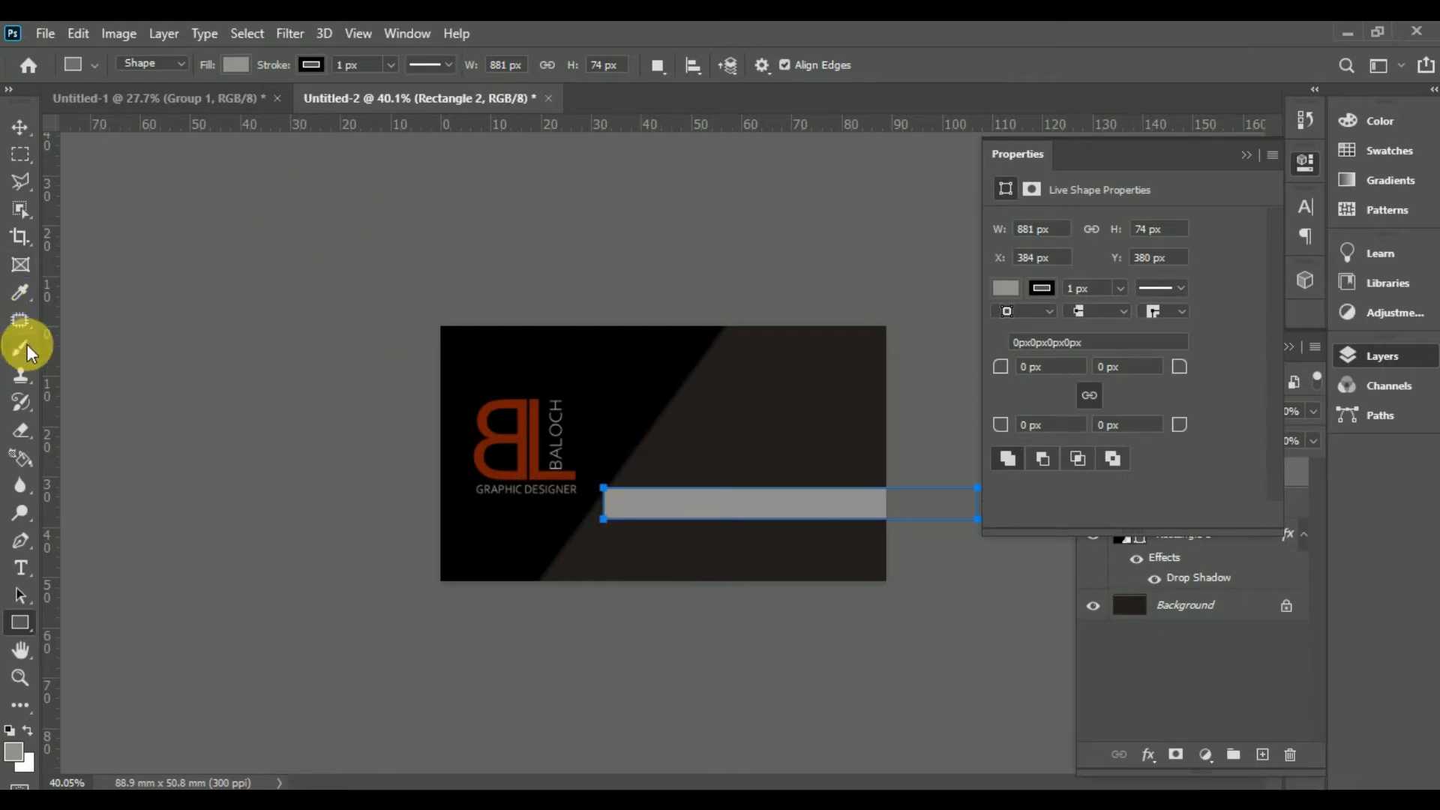
{"action": "left_click", "coordinate": [20, 292]}
{"action": "left_click", "coordinate": [516, 449]}
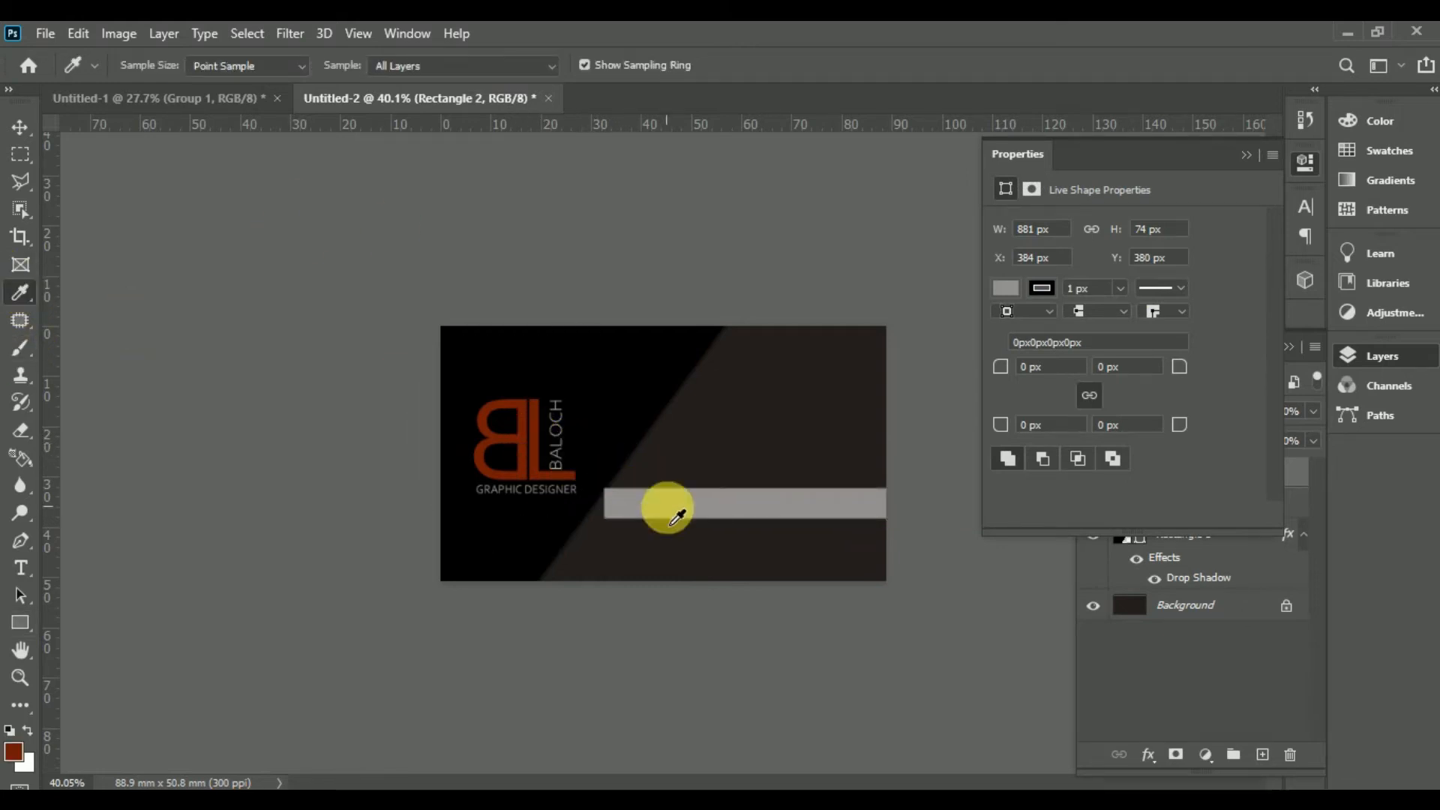
{"action": "left_click", "coordinate": [20, 623]}
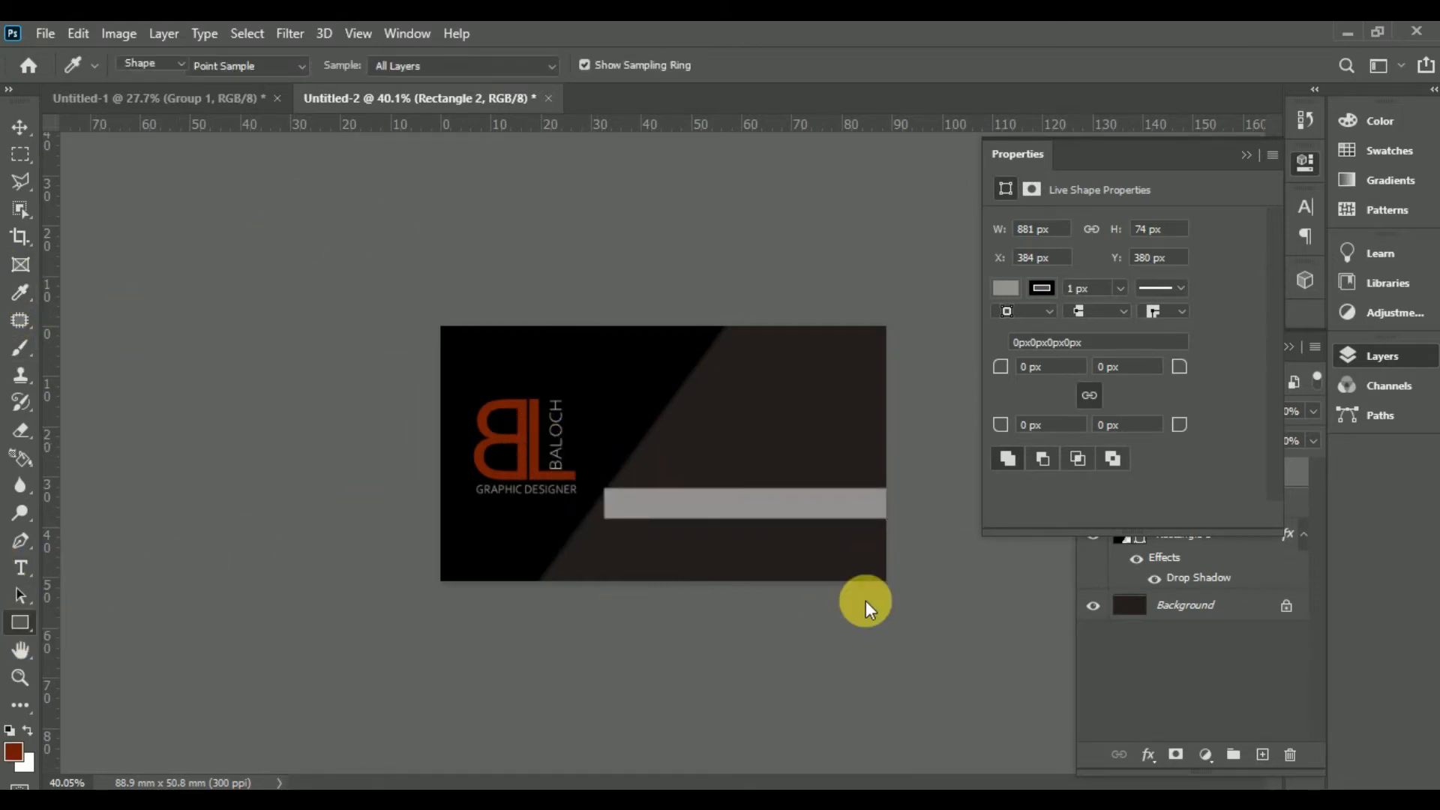
{"action": "left_click", "coordinate": [781, 530]}
{"action": "left_click", "coordinate": [782, 317]}
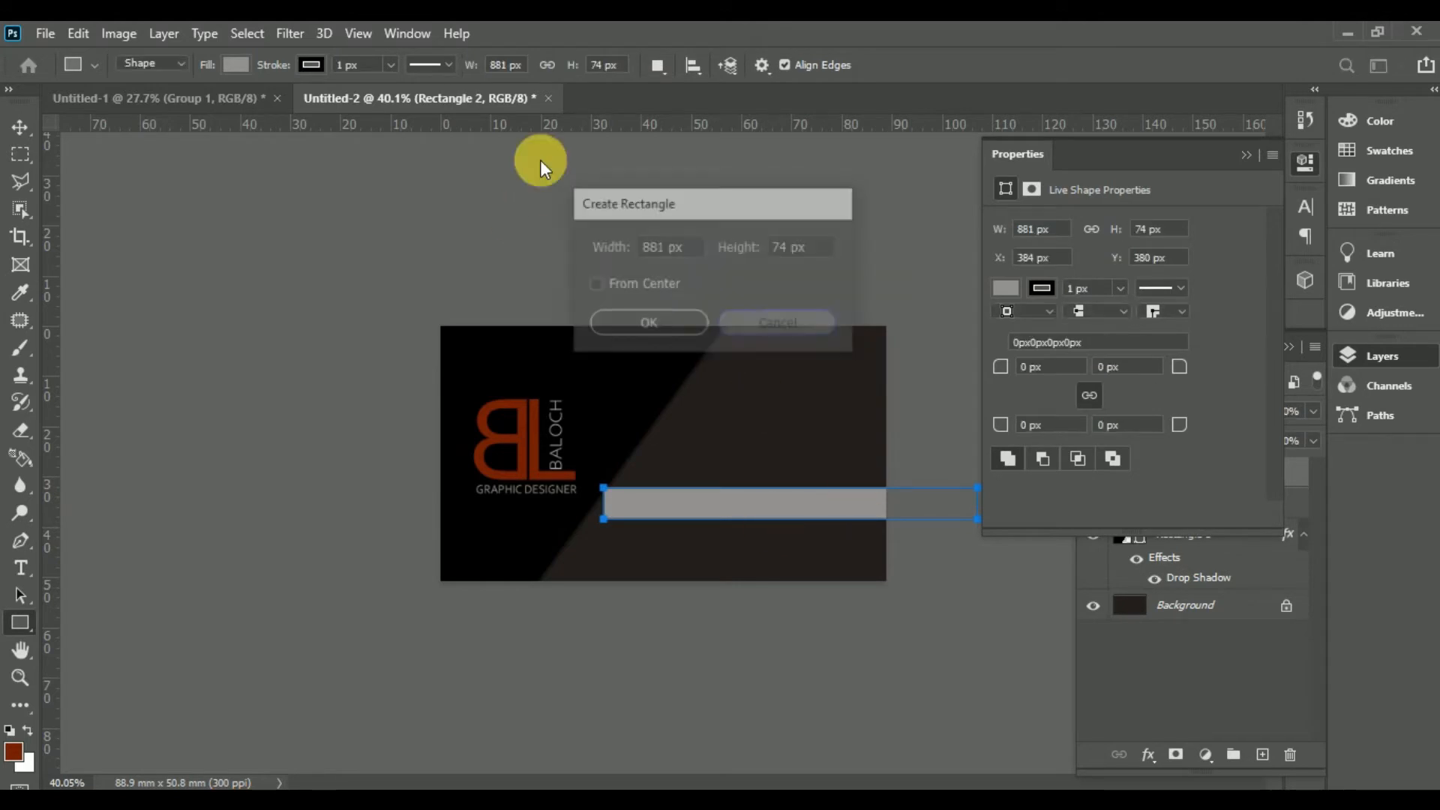
{"action": "left_click", "coordinate": [237, 65]}
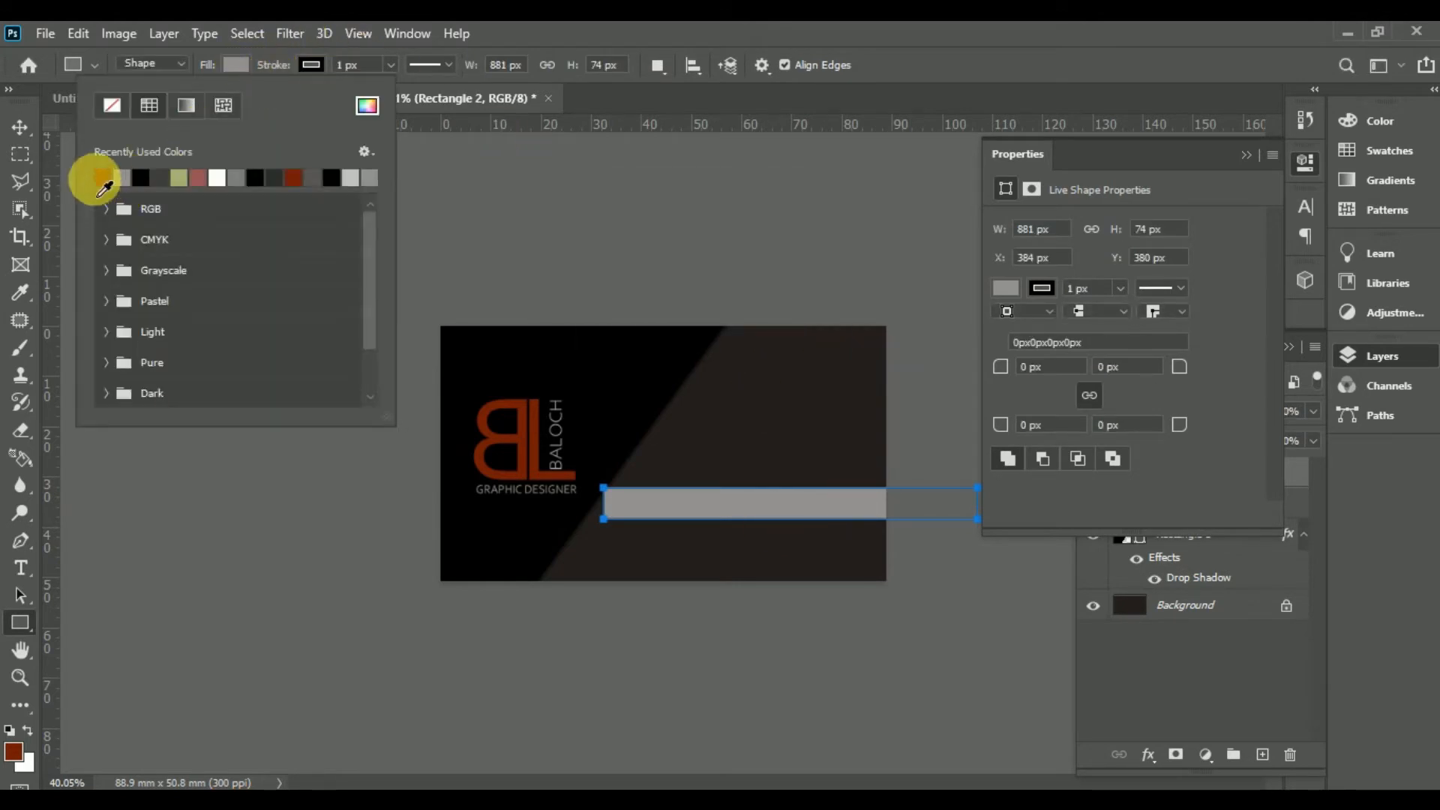
{"action": "left_click", "coordinate": [97, 180]}
Step: Move the red bar below Rectangle 1 in the layer order and adjust its position
{"action": "left_click", "coordinate": [21, 129]}
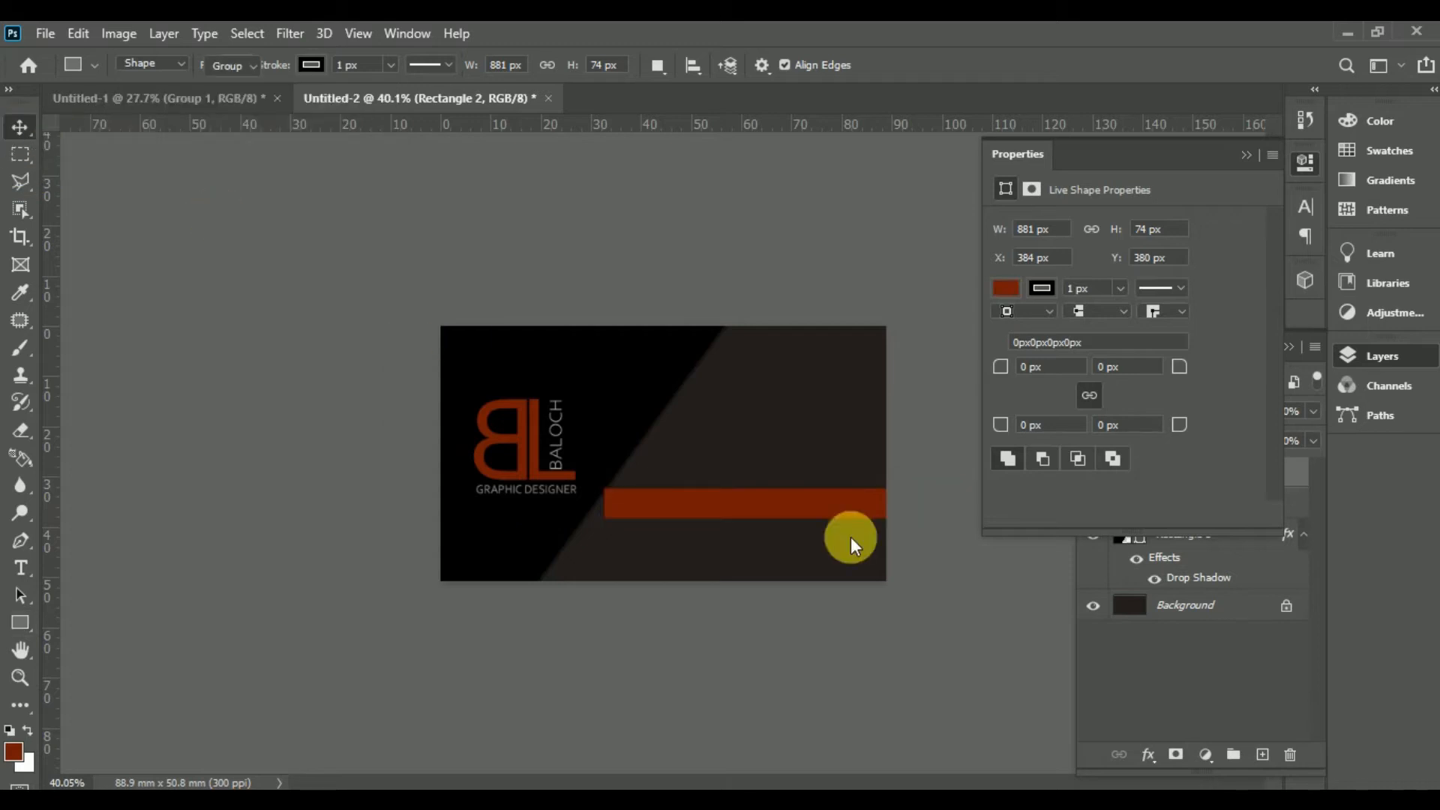
{"action": "mouse_move", "coordinate": [815, 504]}
{"action": "left_mouse_down"}
{"action": "mouse_move", "coordinate": [786, 507]}
{"action": "mouse_move", "coordinate": [807, 488]}
{"action": "left_mouse_up"}
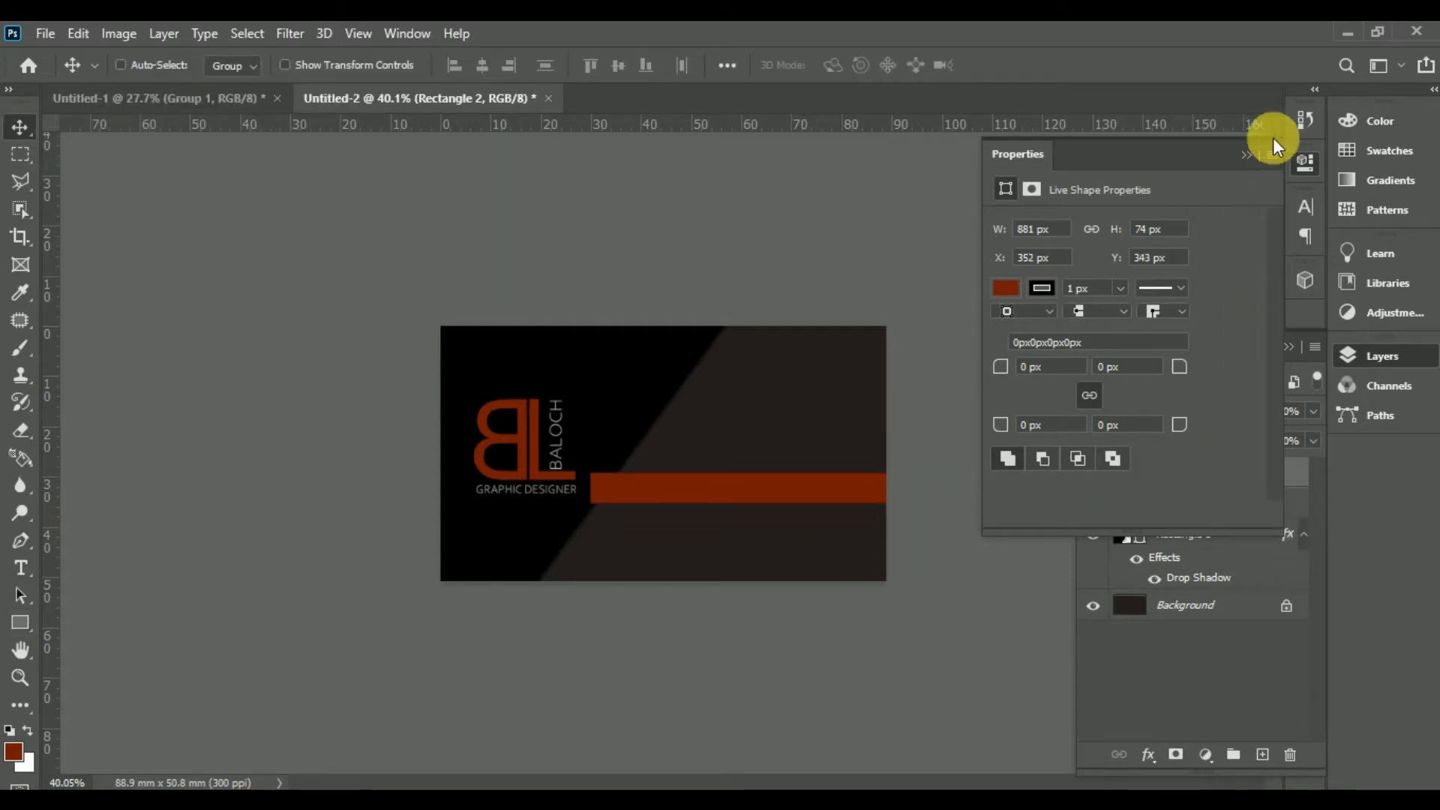
{"action": "left_click", "coordinate": [1247, 150]}
{"action": "left_click_drag", "start_coordinate": [1244, 500], "coordinate": [1238, 555]}
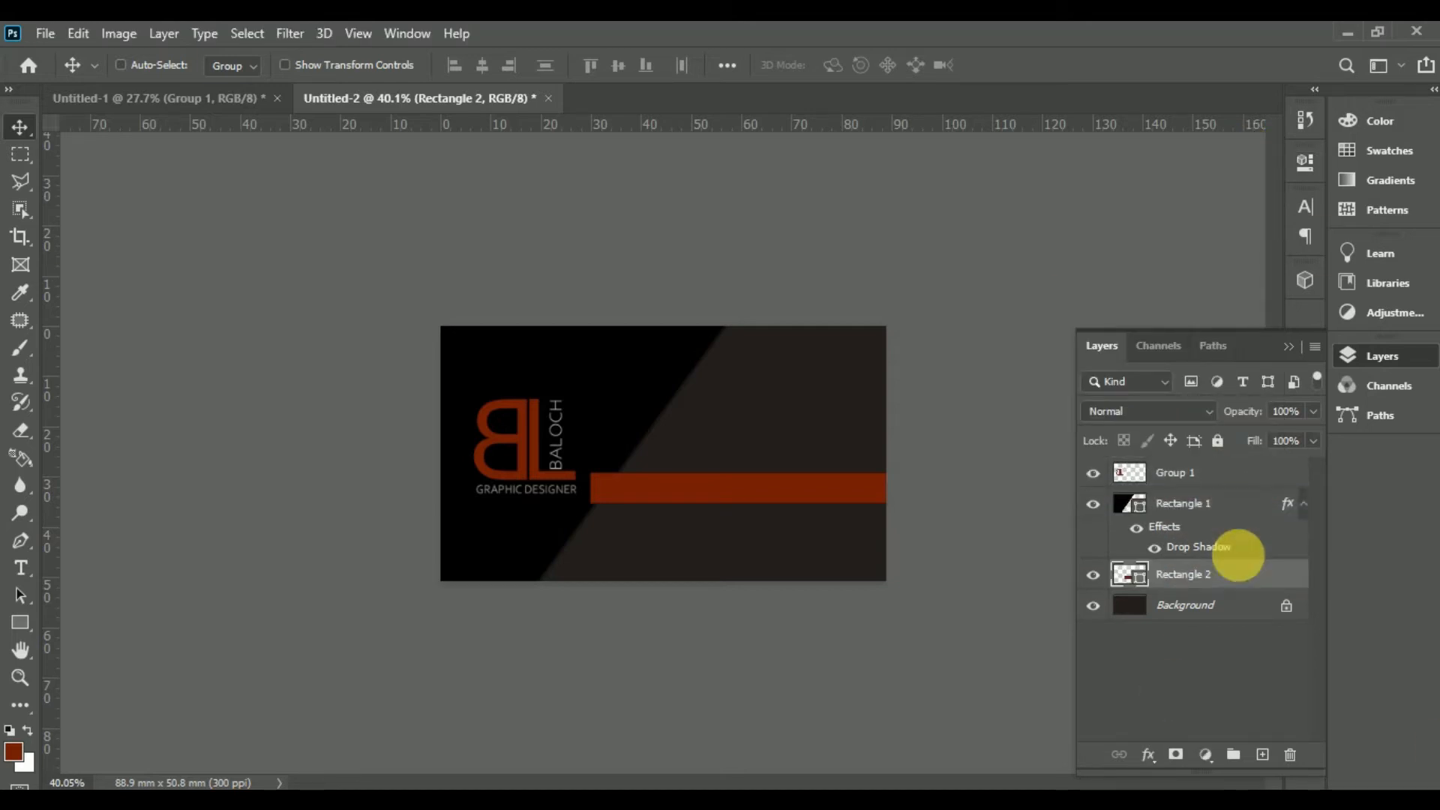
{"action": "key", "text": "ctrl"}
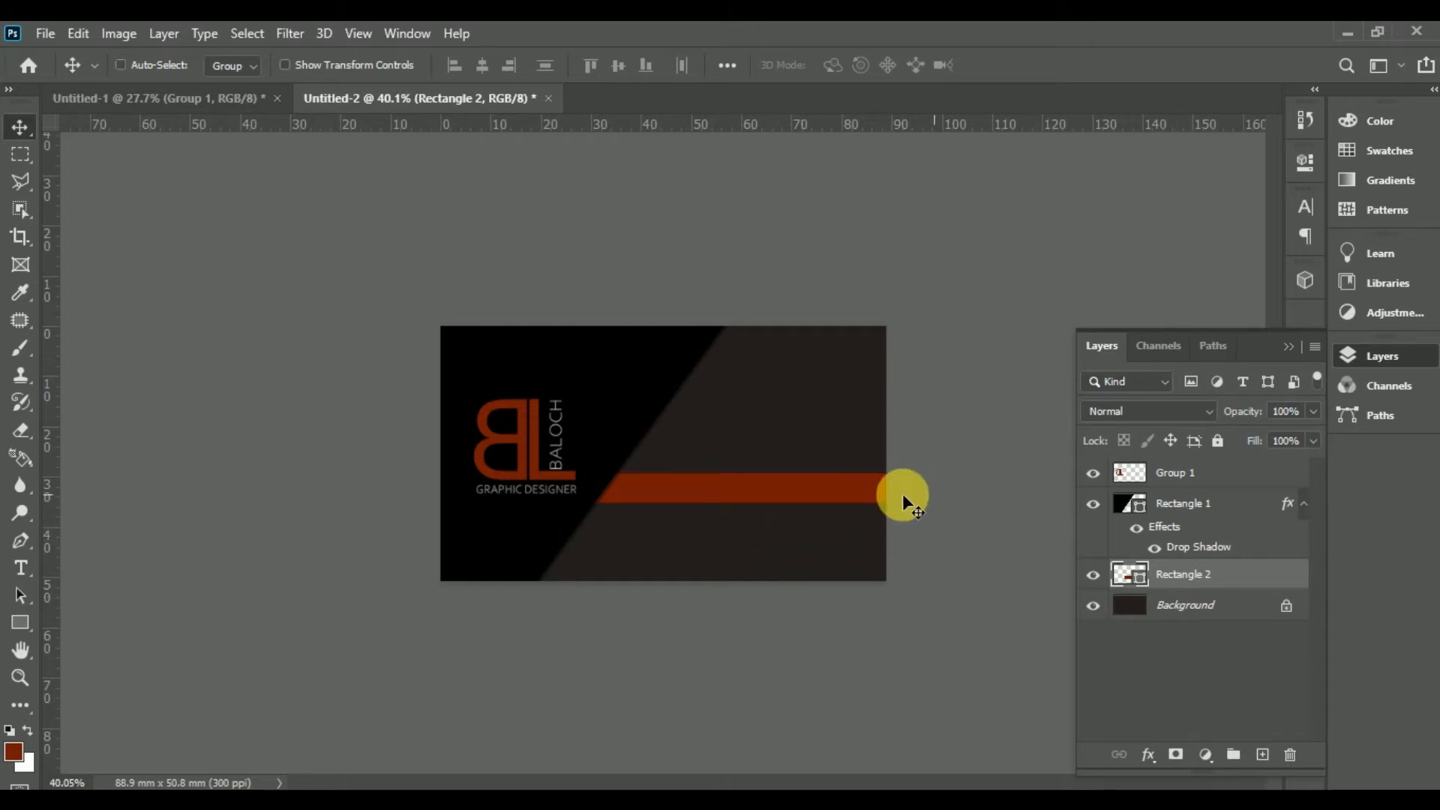
{"action": "mouse_move", "coordinate": [844, 494]}
{"action": "left_mouse_down"}
{"action": "mouse_move", "coordinate": [822, 494]}
{"action": "mouse_move", "coordinate": [822, 478]}
{"action": "left_mouse_up"}
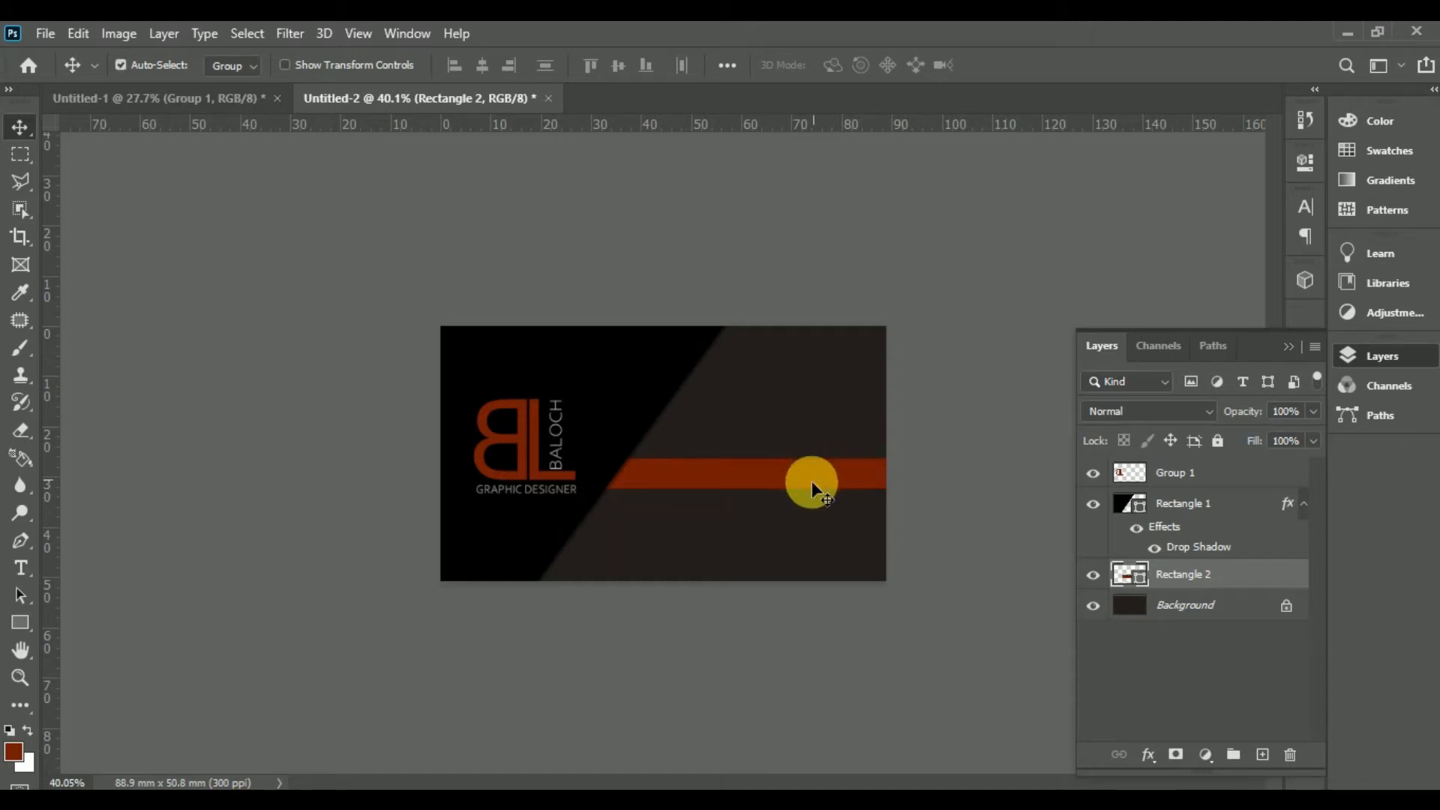
{"action": "left_click", "coordinate": [826, 482], "text": "ctrl"}
Step: Copy the red bar into three evenly spaced stripes and merge them into Rectangle 2 copy 2
{"action": "left_click_drag", "start_coordinate": [818, 483], "coordinate": [868, 588]}
{"action": "scroll", "coordinate": [845, 565], "scroll_direction": "up", "scroll_amount": 2}
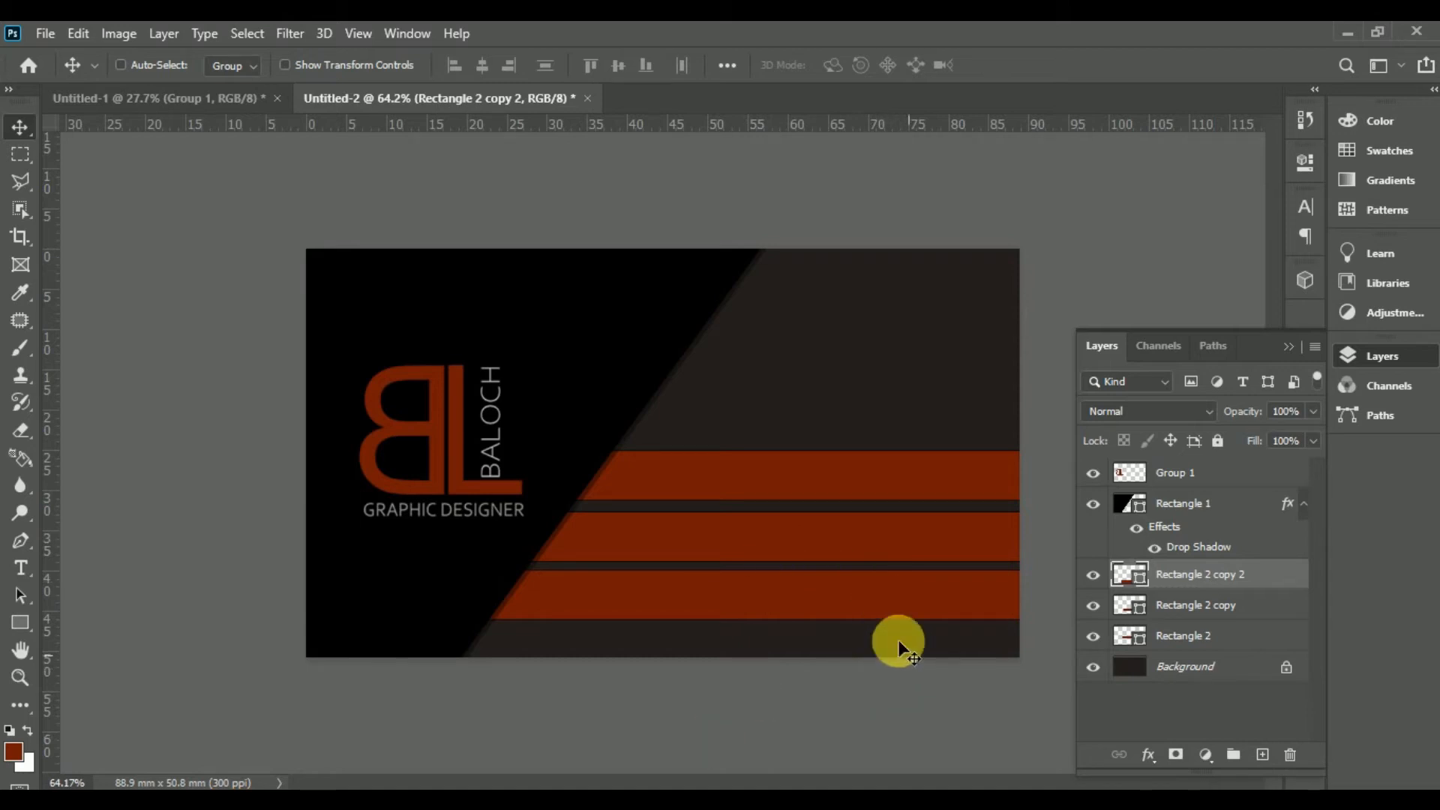
{"action": "left_click", "coordinate": [1219, 604], "text": "ctrl"}
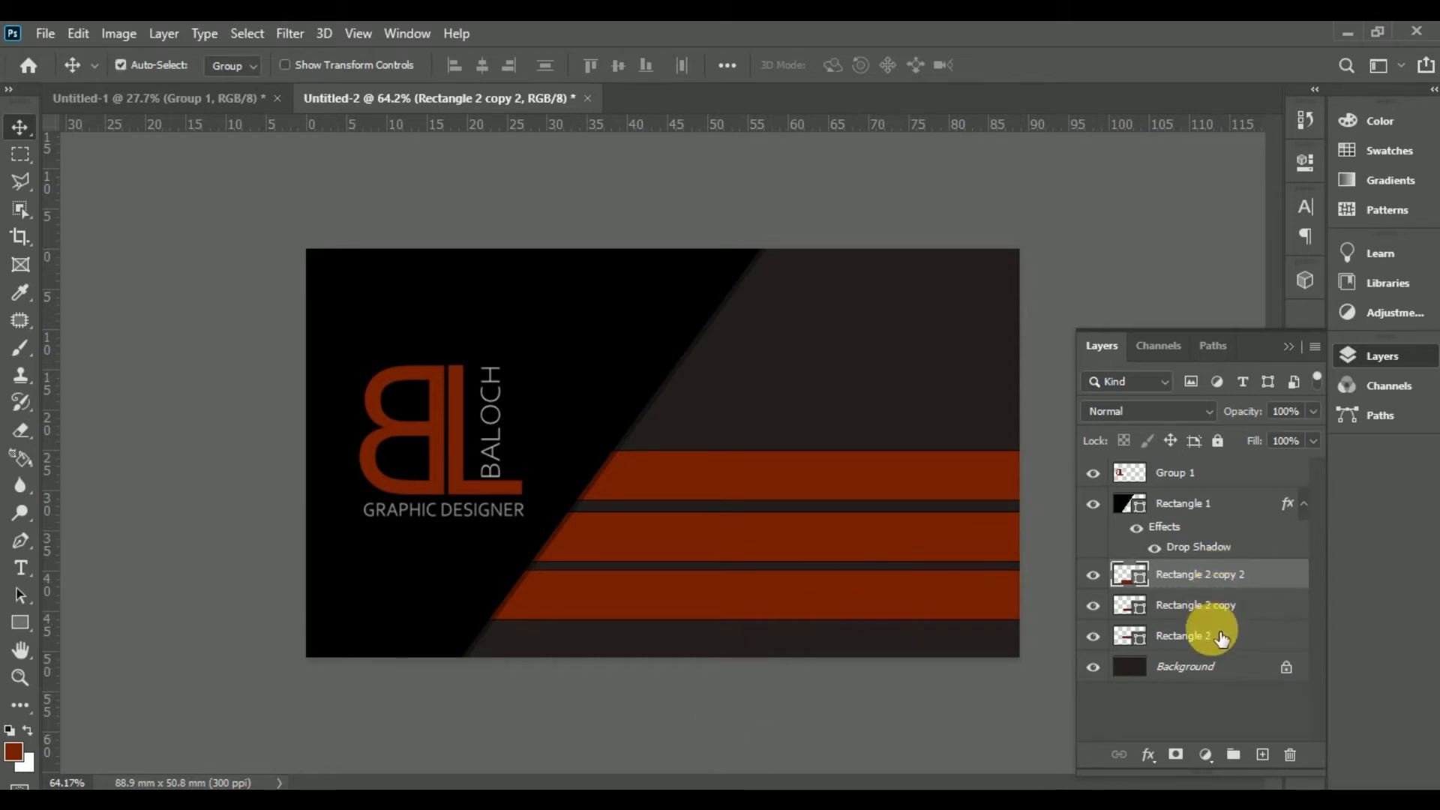
{"action": "left_click", "coordinate": [1220, 635], "text": "ctrl"}
{"action": "key", "text": "ctrl+e"}
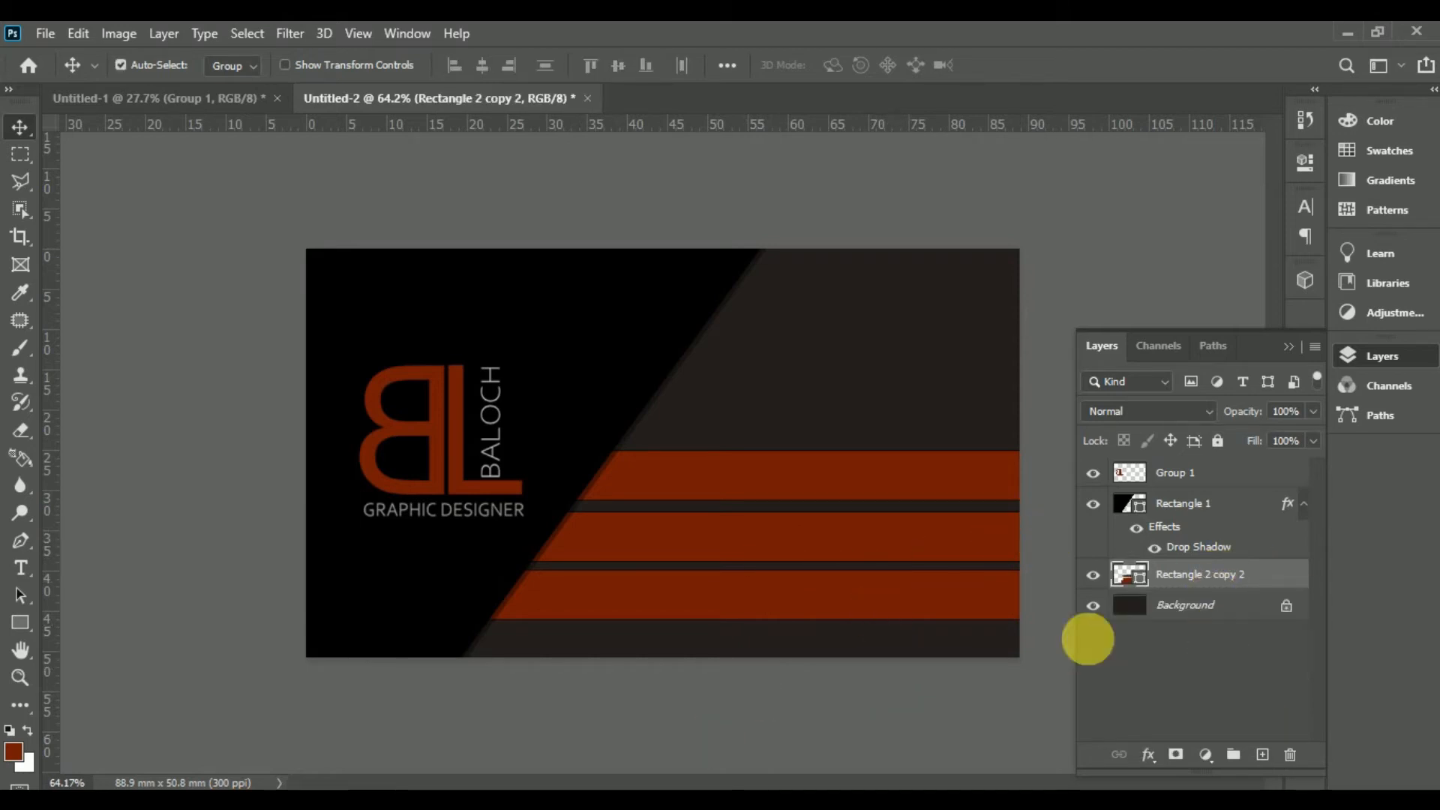
Step: Add a drop shadow to Rectangle 2 copy 2 with 3% opacity and 5% spread
{"action": "double_click", "coordinate": [1294, 576]}
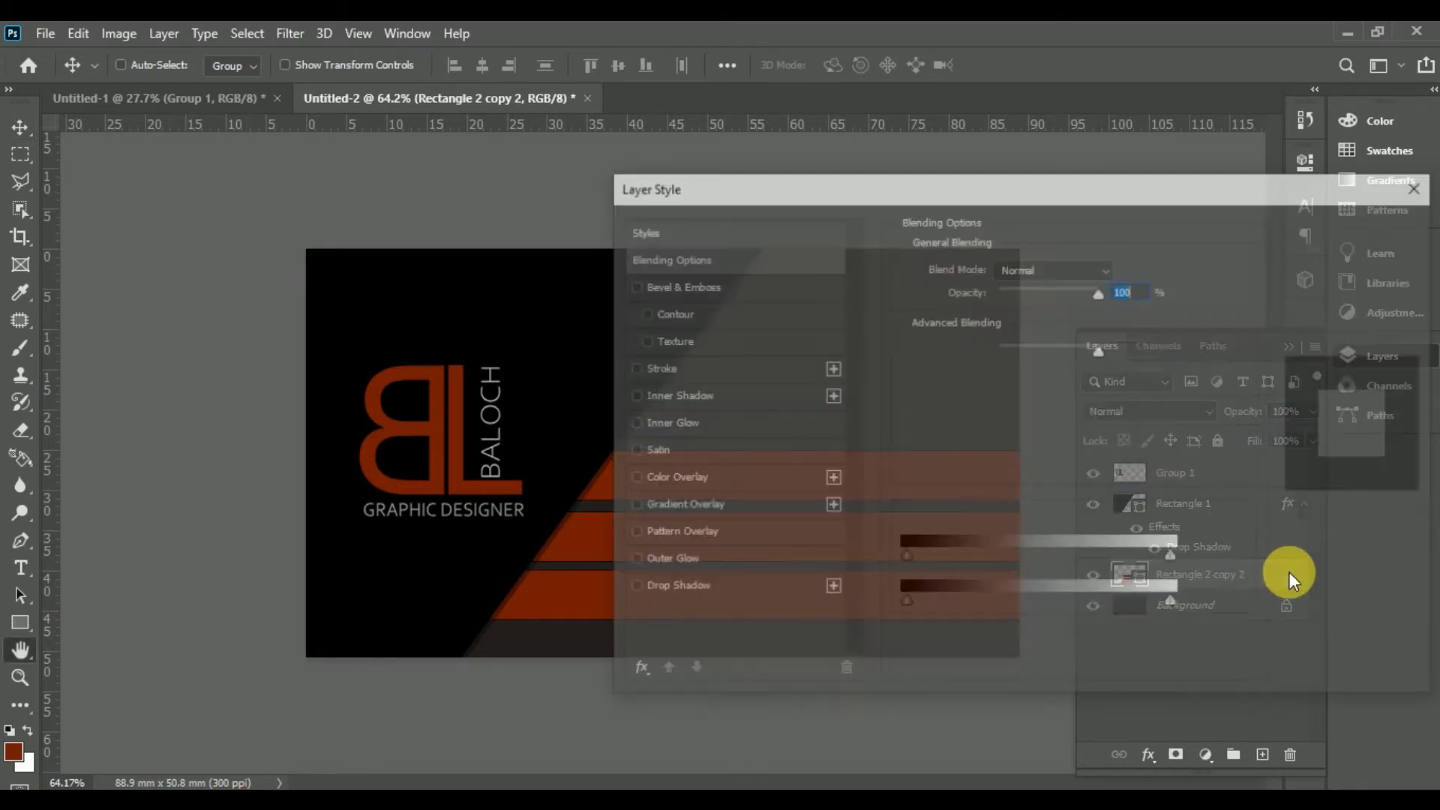
{"action": "left_click", "coordinate": [669, 587]}
{"action": "left_click_drag", "start_coordinate": [893, 189], "coordinate": [1129, 73]}
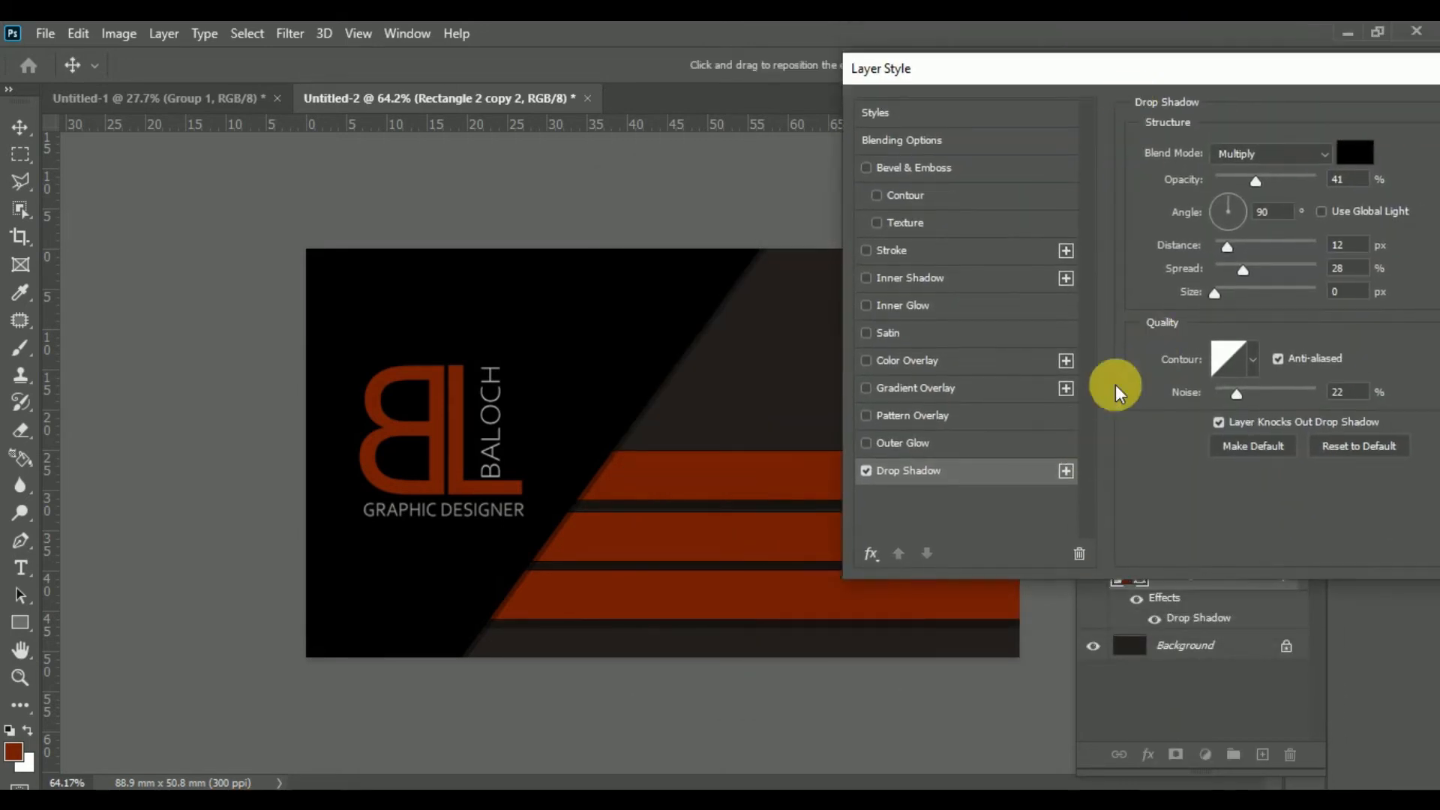
{"action": "left_click_drag", "start_coordinate": [1256, 181], "coordinate": [1229, 183]}
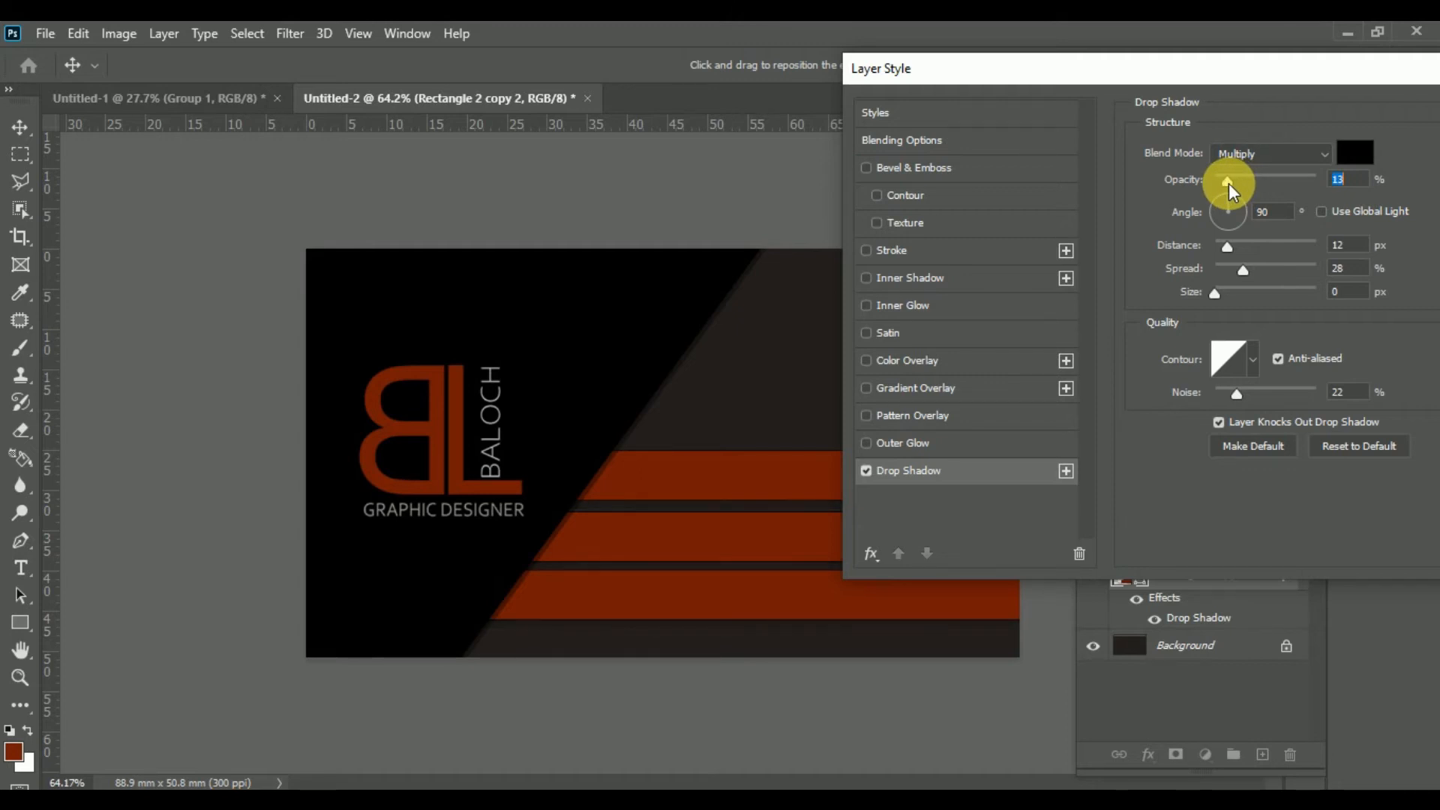
{"action": "left_click_drag", "start_coordinate": [1247, 263], "coordinate": [1234, 265]}
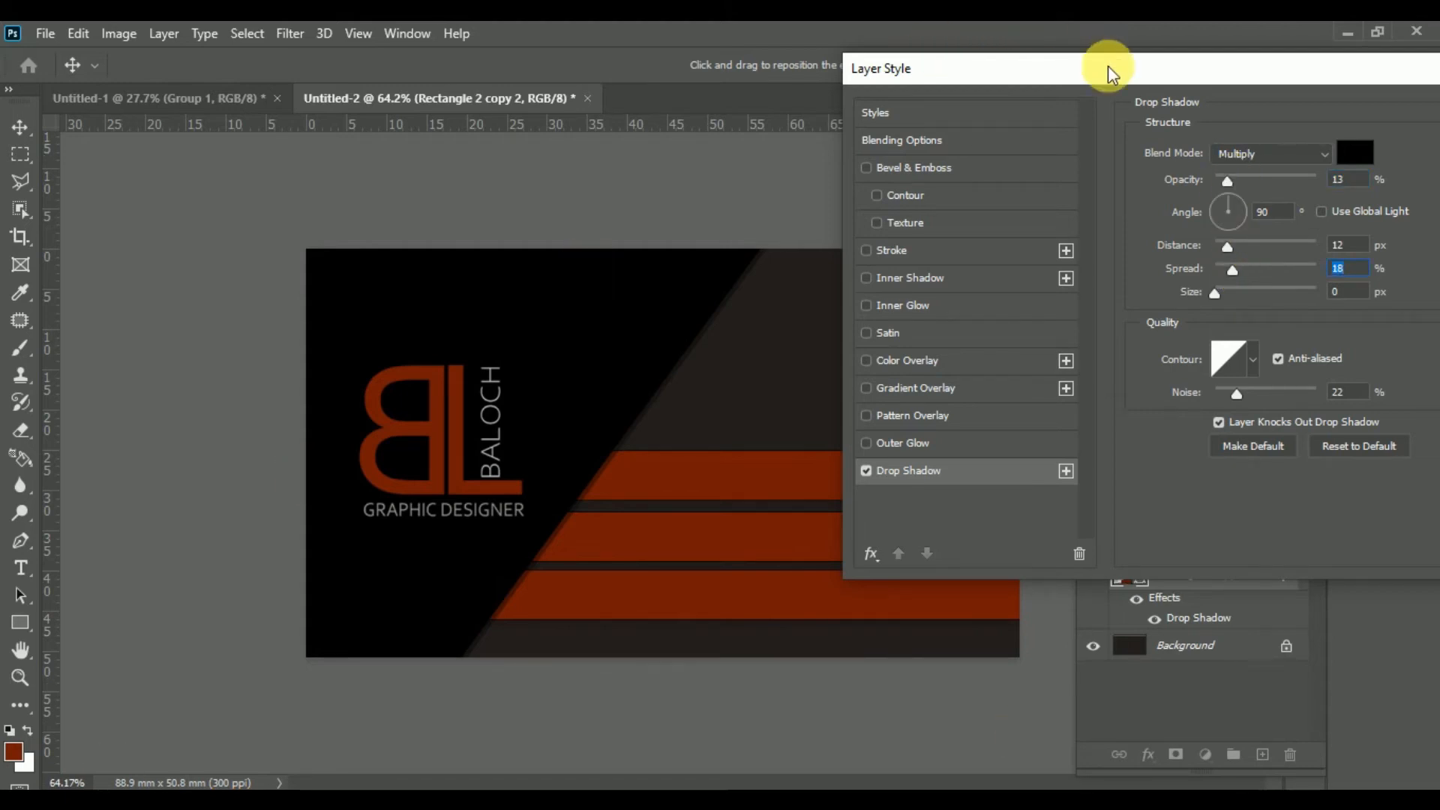
{"action": "left_click_drag", "start_coordinate": [1109, 65], "coordinate": [1092, 110]}
{"action": "left_click_drag", "start_coordinate": [999, 306], "coordinate": [989, 308]}
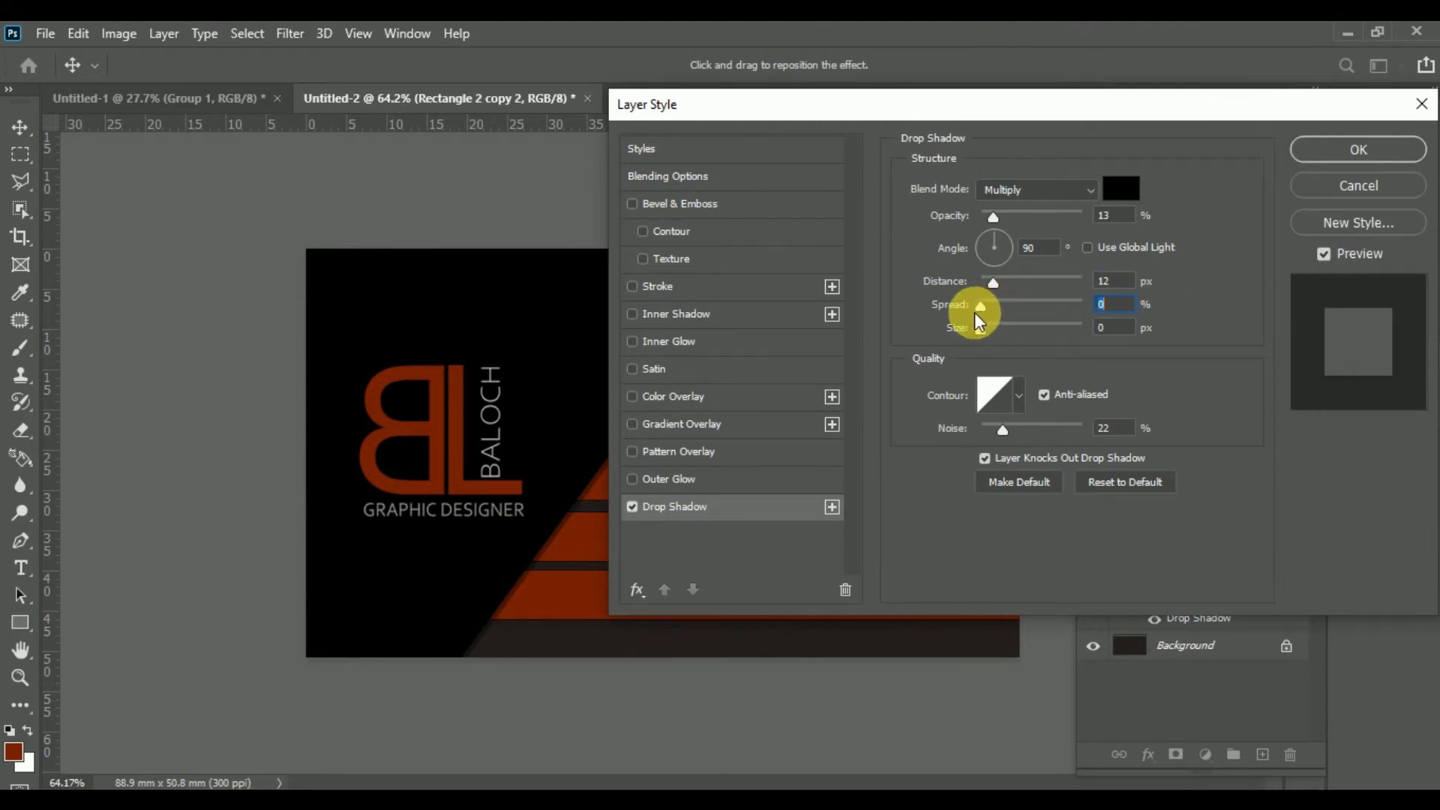
{"action": "left_click_drag", "start_coordinate": [999, 215], "coordinate": [984, 216]}
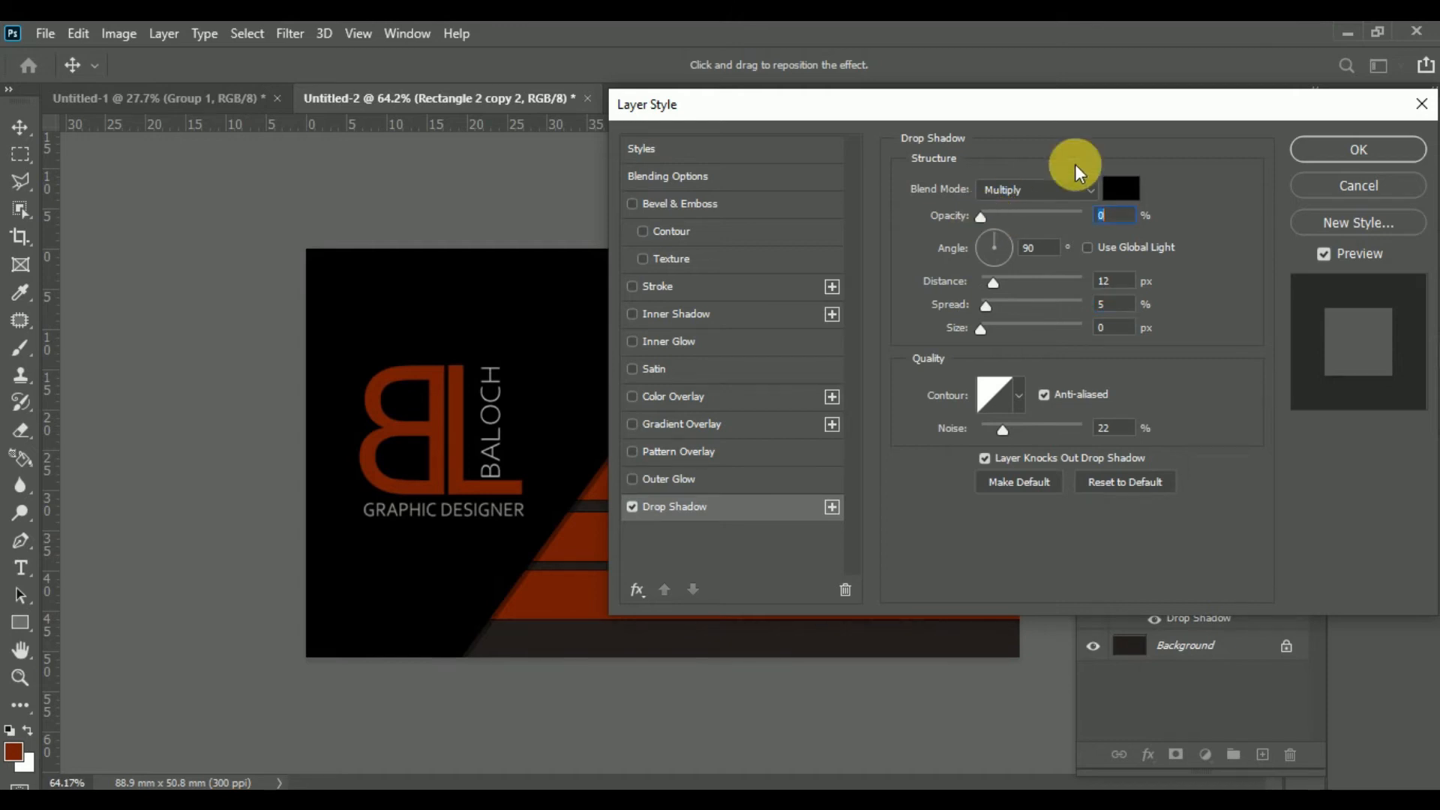
{"action": "left_click", "coordinate": [1362, 151]}
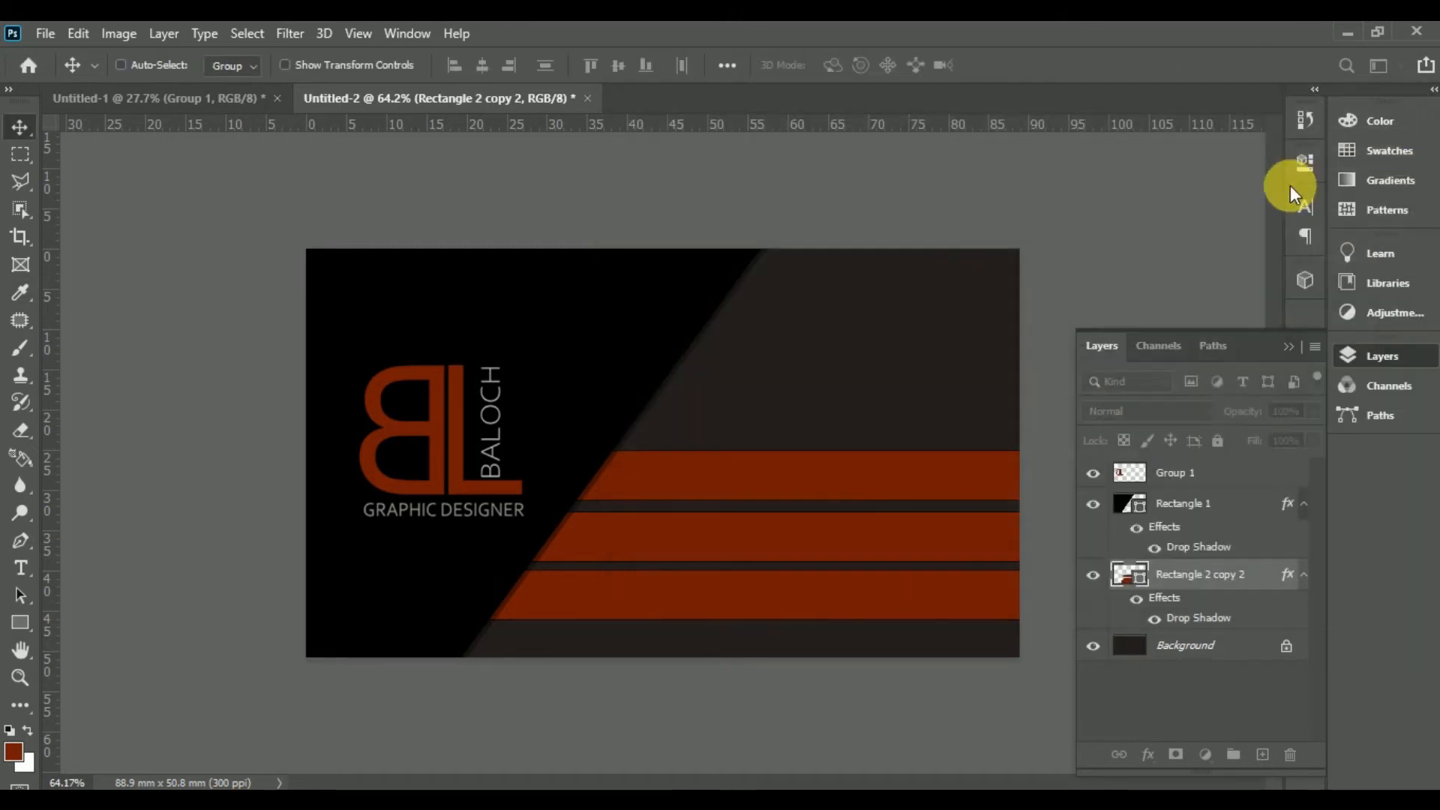
Step: Drag the three icon layers from Untitled-1 onto the card
{"action": "left_click_drag", "start_coordinate": [645, 531], "coordinate": [649, 578]}
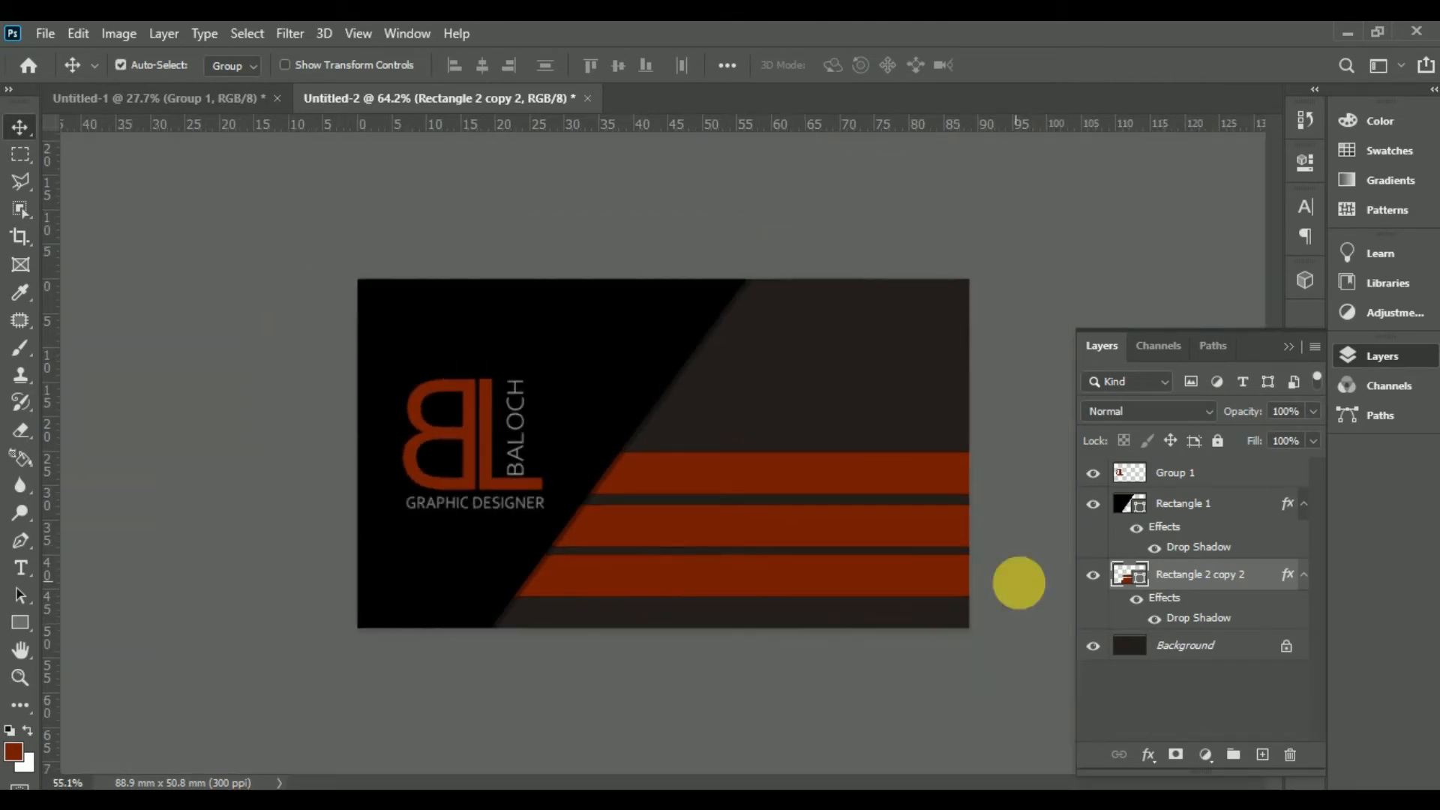
{"action": "left_click", "coordinate": [204, 100]}
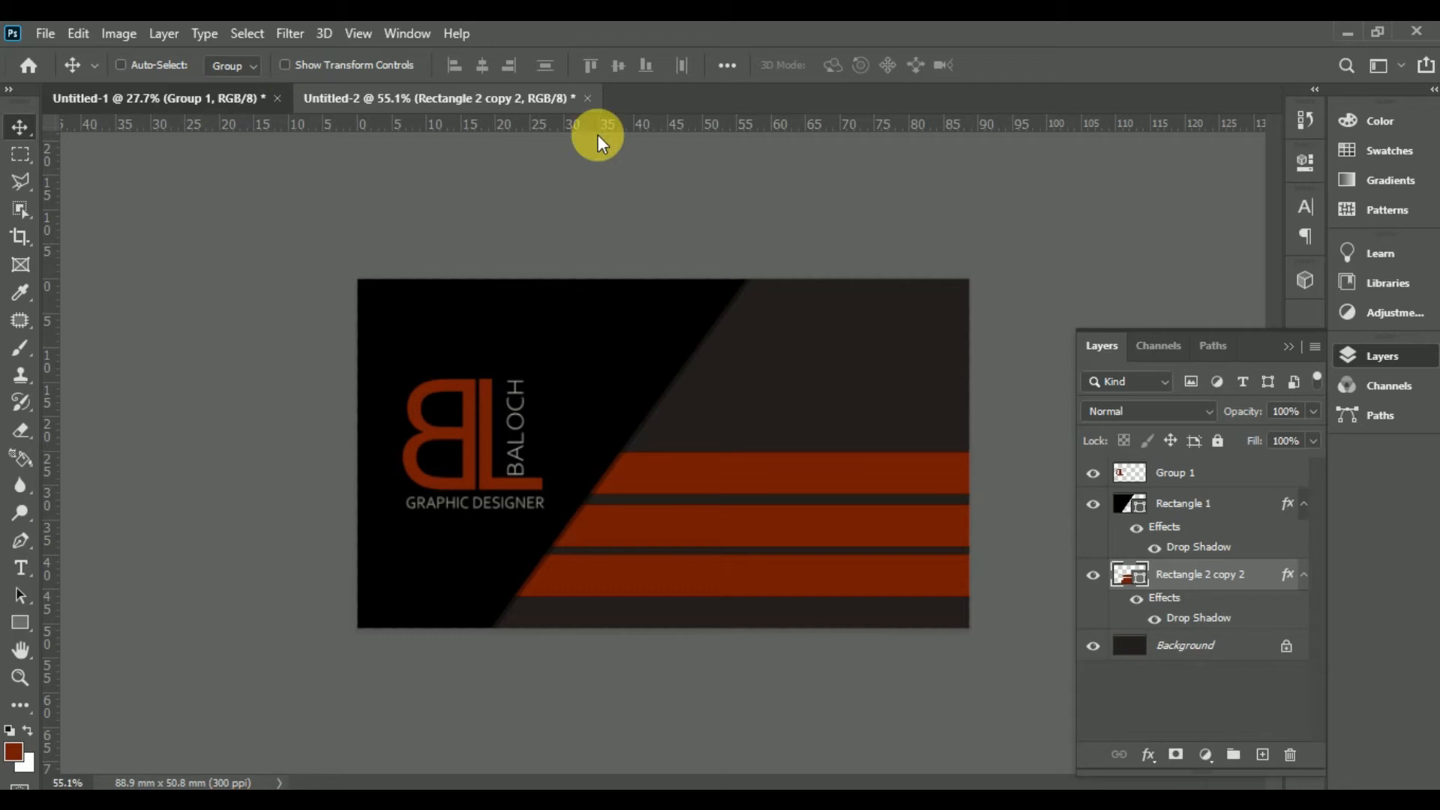
{"action": "left_click_drag", "start_coordinate": [916, 379], "coordinate": [753, 382]}
{"action": "left_click_drag", "start_coordinate": [632, 550], "coordinate": [620, 534]}
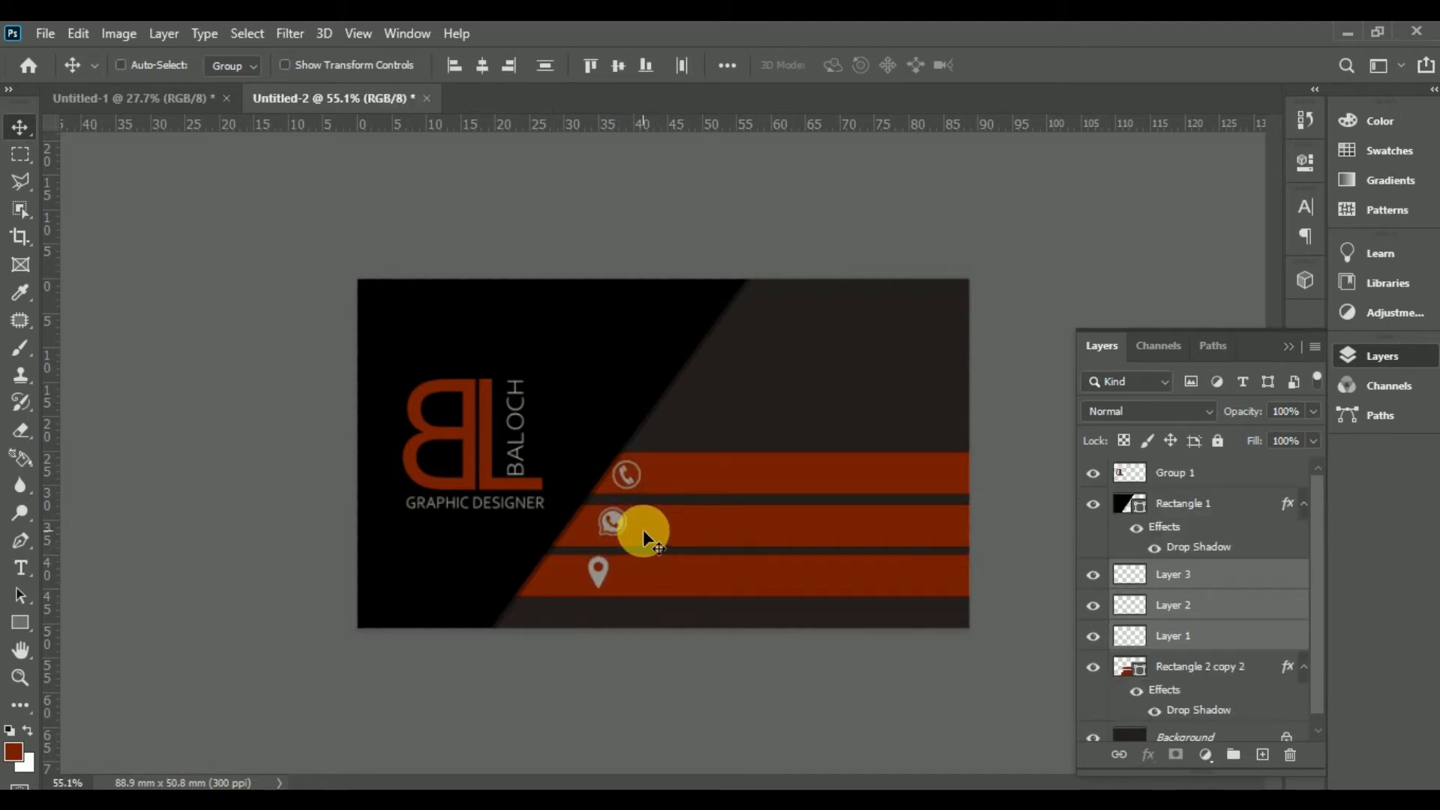
Step: Position the phone and WhatsApp icons at the left ends of their red stripes
{"action": "left_click", "coordinate": [1236, 576]}
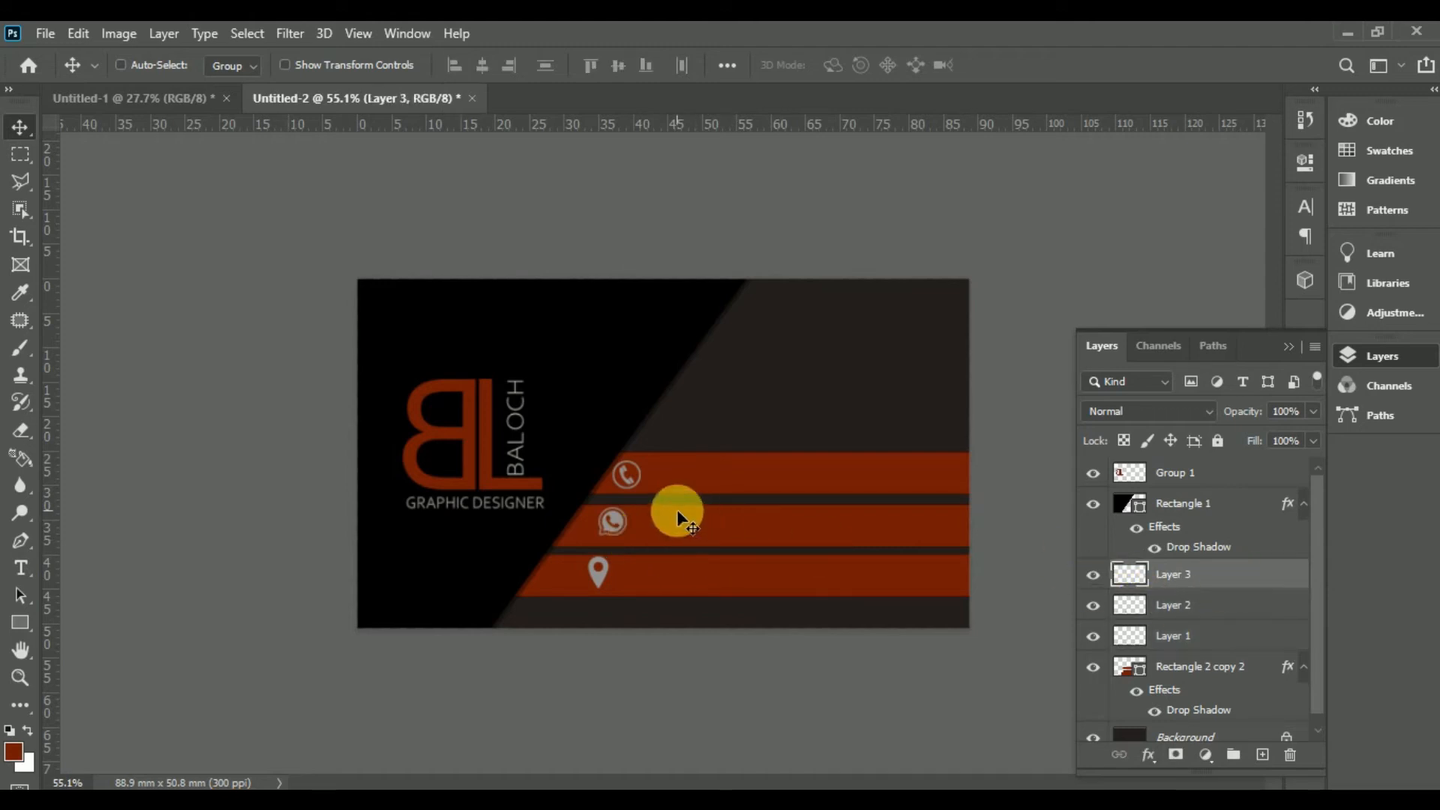
{"action": "left_click_drag", "start_coordinate": [622, 484], "coordinate": [641, 485]}
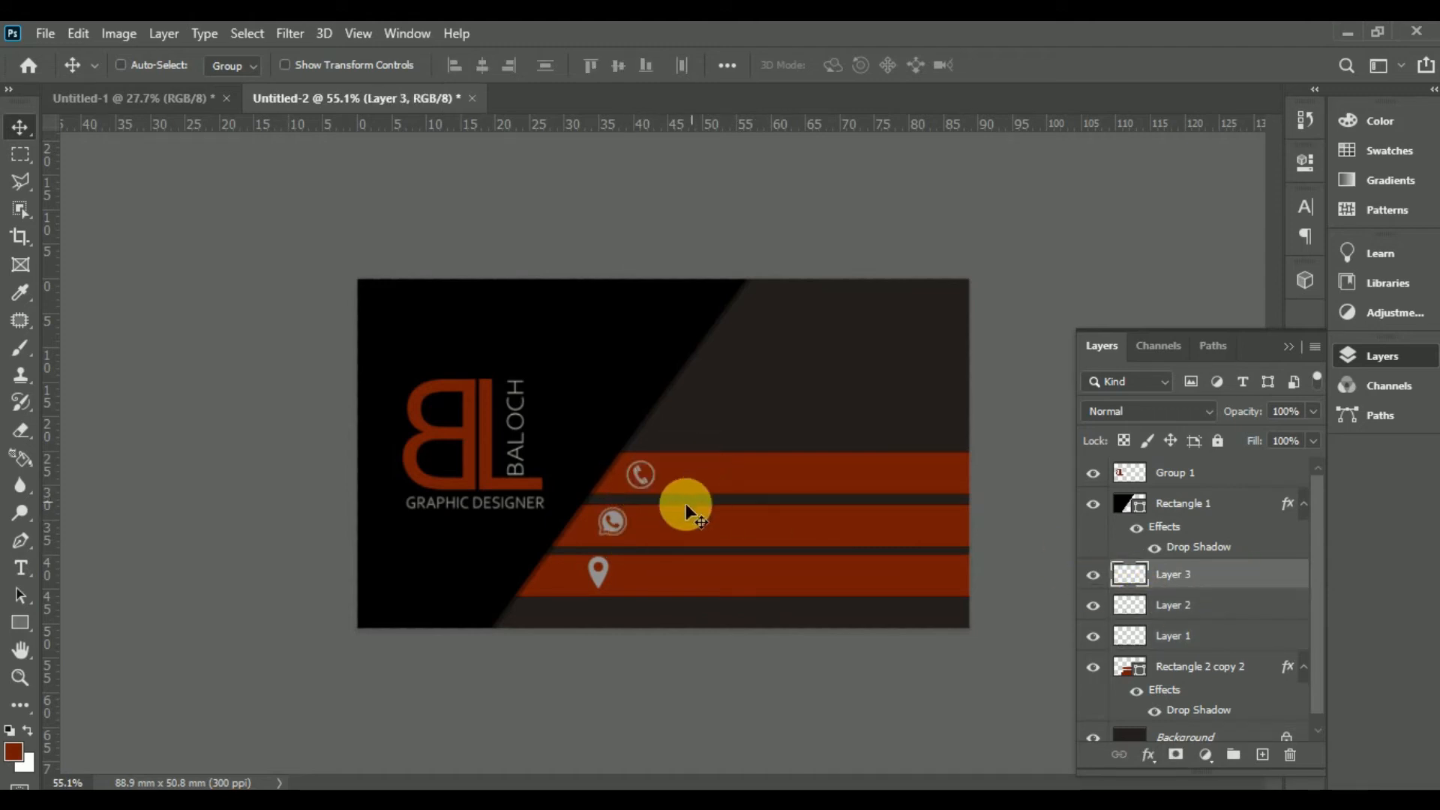
{"action": "left_click", "coordinate": [1155, 604]}
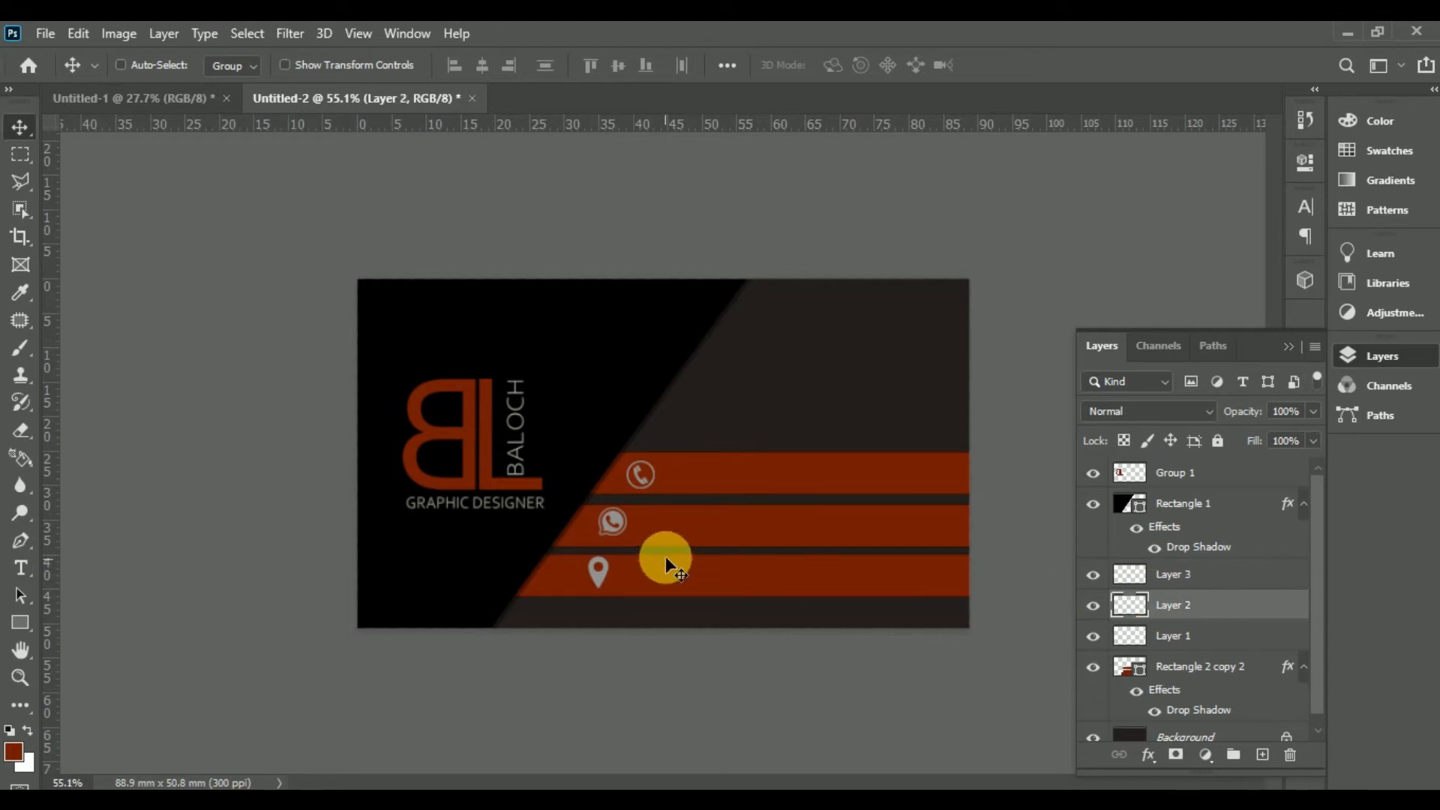
{"action": "left_click_drag", "start_coordinate": [616, 529], "coordinate": [625, 529]}
{"action": "left_click", "coordinate": [1134, 635]}
{"action": "key", "text": "Right"}
{"action": "key", "text": "Right"}
{"action": "key", "text": "Right"}
{"action": "key", "text": "Right"}
{"action": "key", "text": "Right"}
{"action": "key", "text": "Right"}
{"action": "key", "text": "Right"}
{"action": "key", "text": "Right"}
{"action": "key", "text": "Right"}
{"action": "key", "text": "Right"}
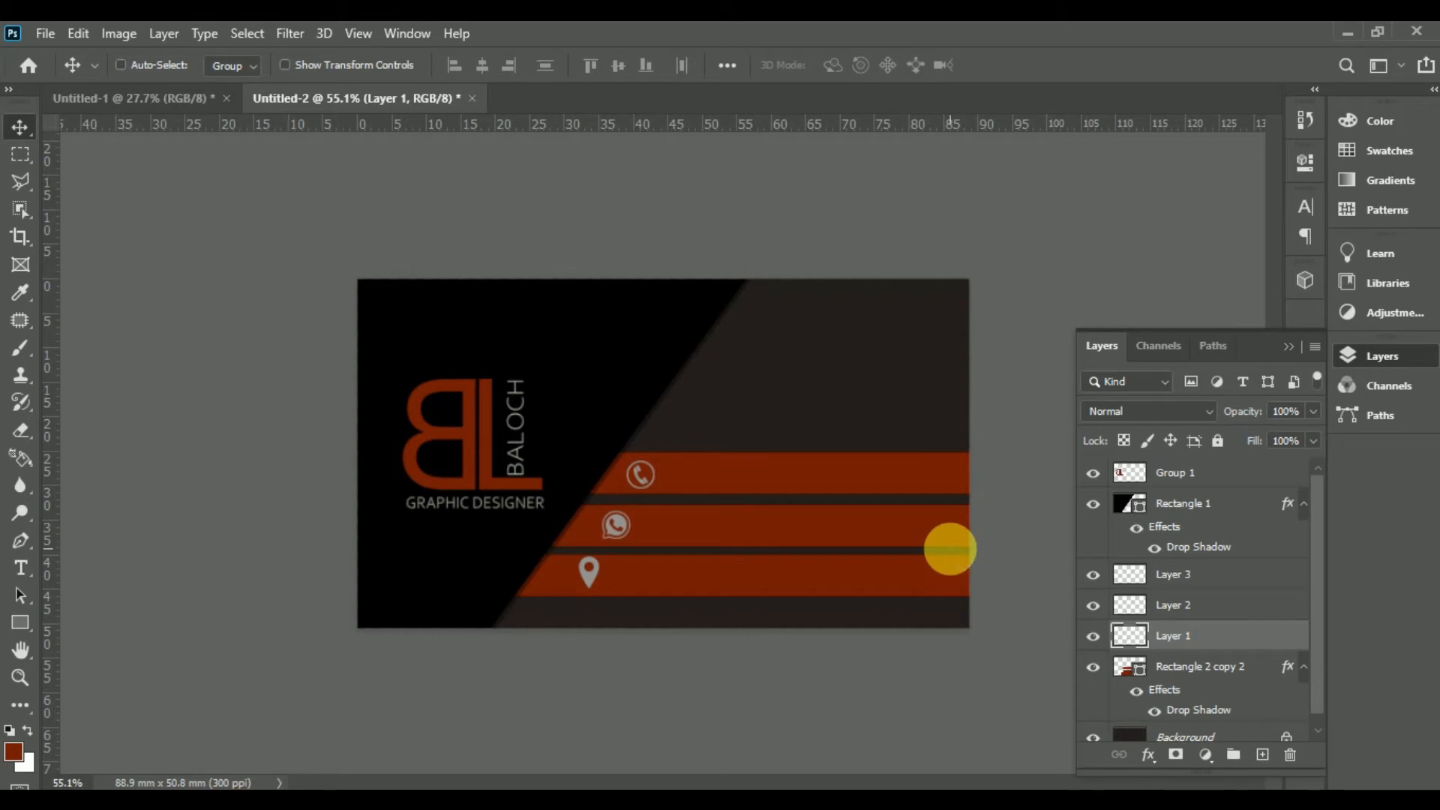
{"action": "key", "text": "Right"}
{"action": "key", "text": "Right"}
{"action": "key", "text": "Down"}
{"action": "key", "text": "Down"}
{"action": "key", "text": "Up"}
Step: Fine-tune the location pin's position at the left end of the third stripe
{"action": "left_click", "coordinate": [1215, 574]}
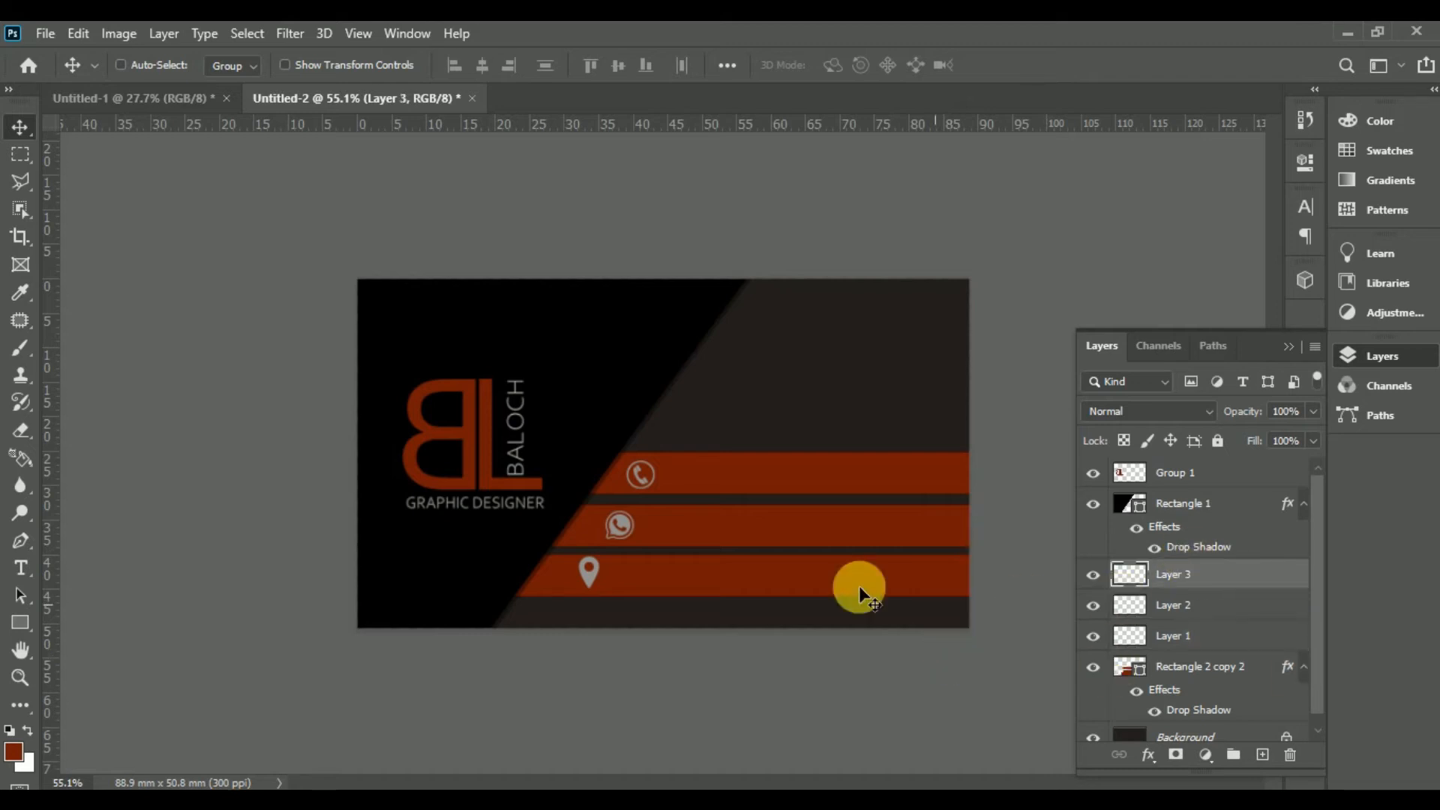
{"action": "left_click", "coordinate": [589, 576]}
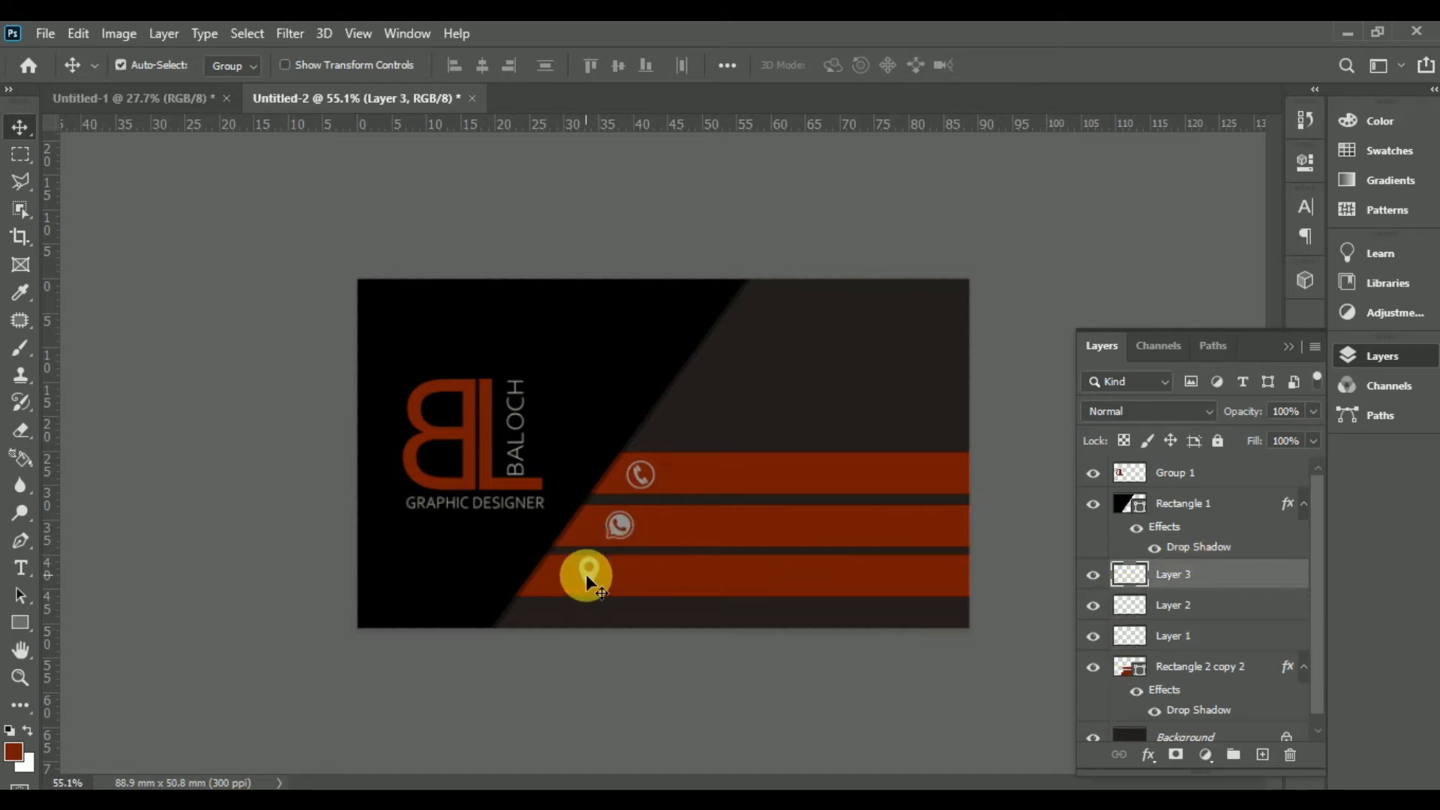
{"action": "left_click", "coordinate": [1211, 602]}
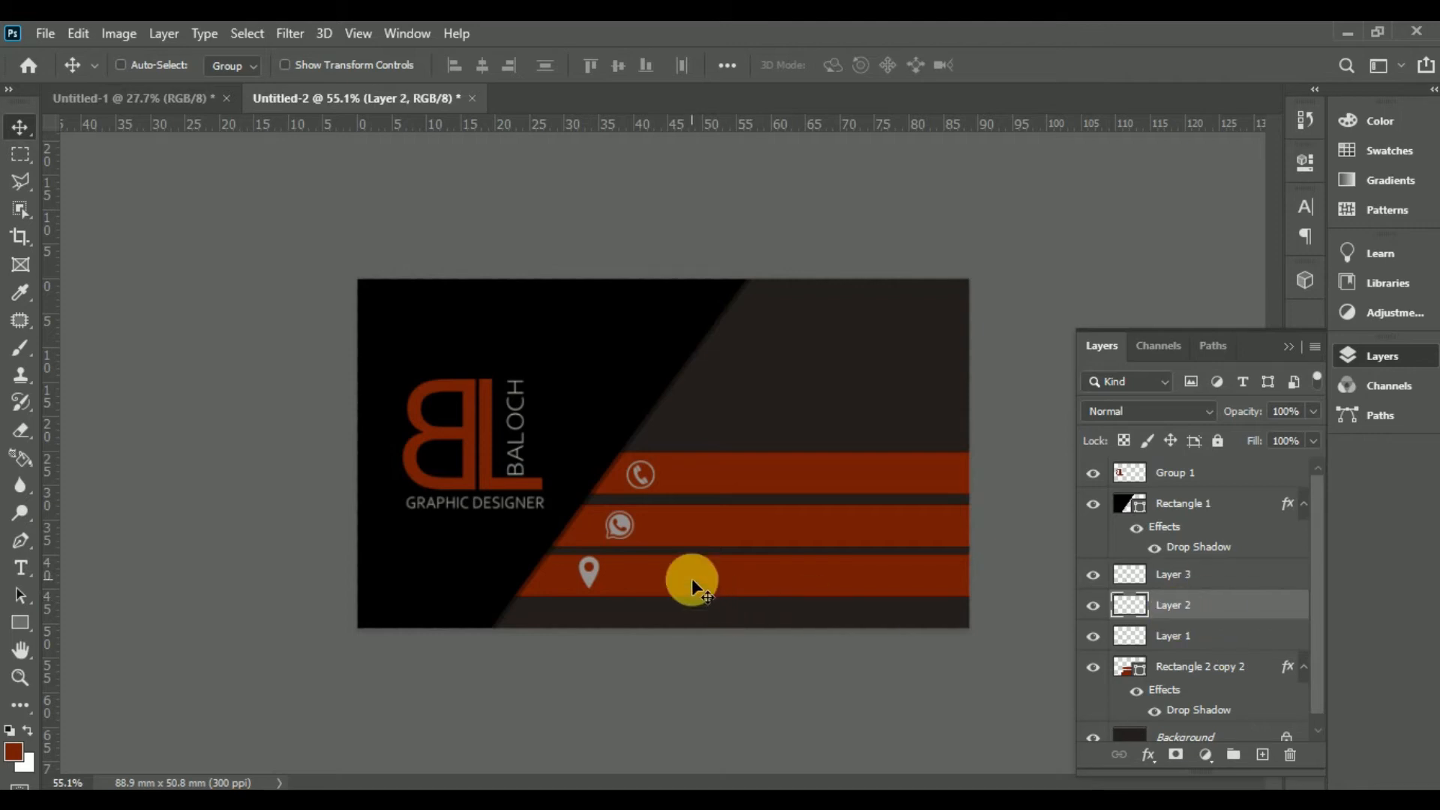
{"action": "left_click_drag", "start_coordinate": [588, 577], "coordinate": [596, 587]}
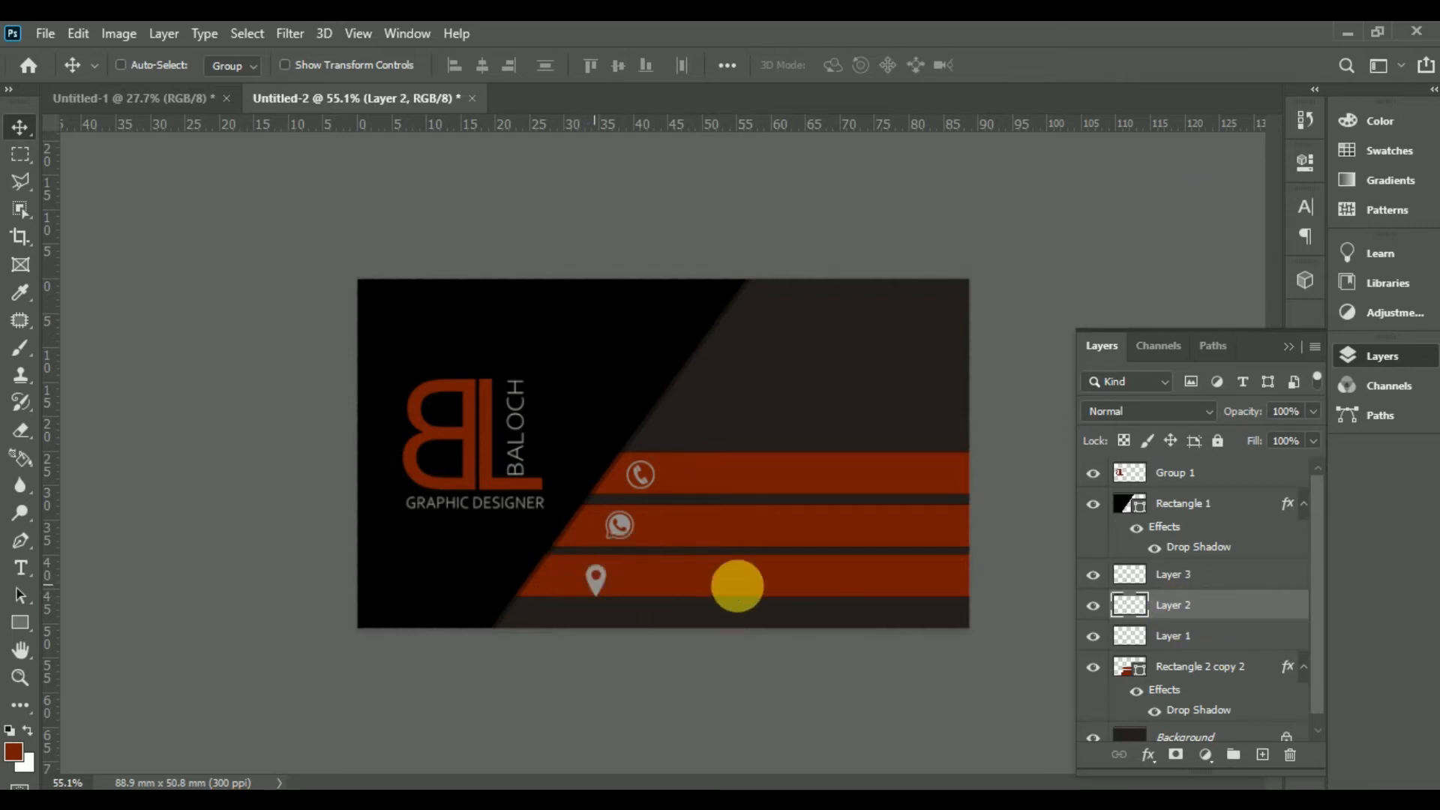
{"action": "key", "text": "Up"}
{"action": "key", "text": "Up"}
{"action": "key", "text": "Up"}
{"action": "key", "text": "Up"}
{"action": "key", "text": "Up"}
{"action": "key", "text": "Up"}
{"action": "key", "text": "Up"}
{"action": "key", "text": "Up"}
{"action": "key", "text": "Up"}
{"action": "key", "text": "Up"}
{"action": "key", "text": "Up"}
{"action": "key", "text": "Up"}
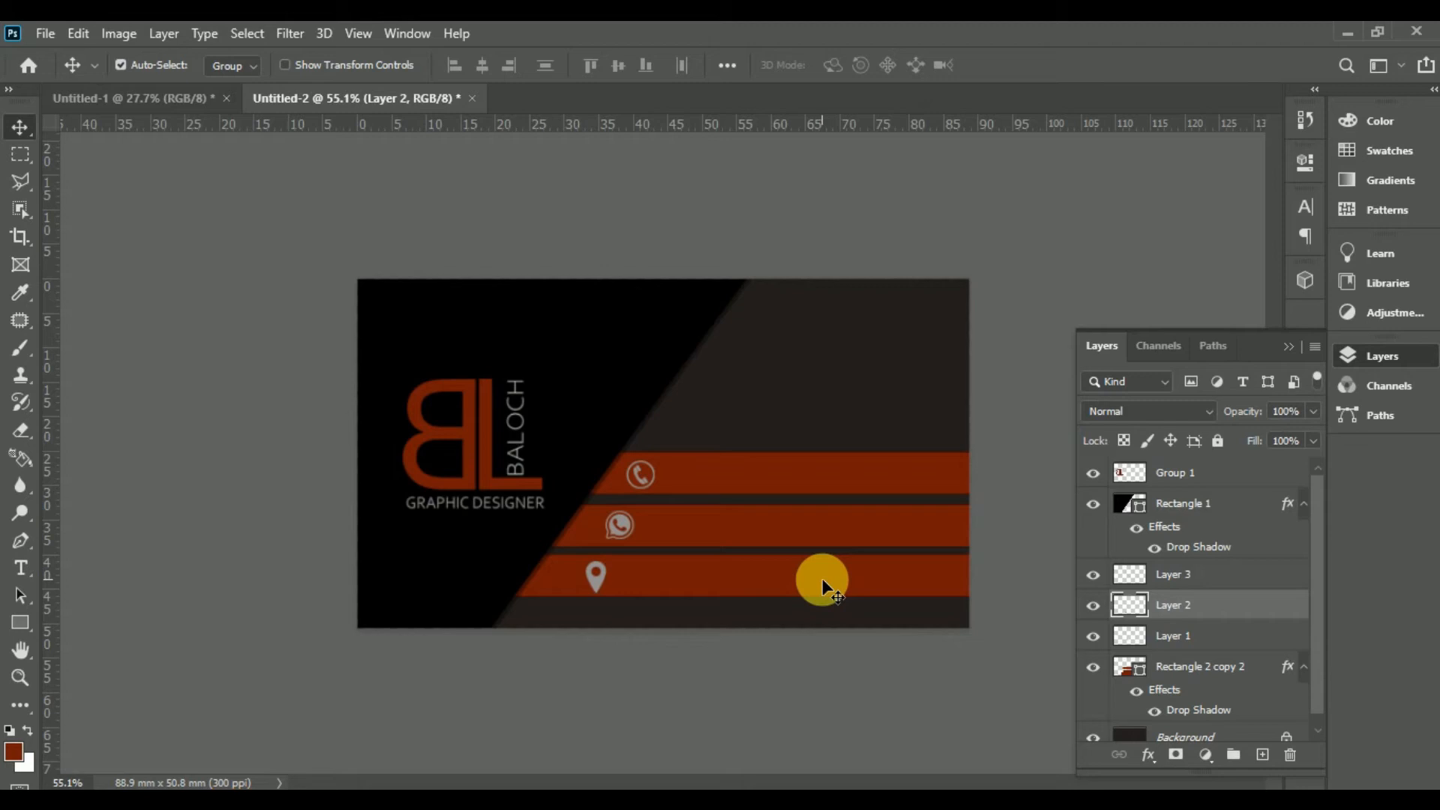
{"action": "key", "text": "Left"}
{"action": "key", "text": "Right"}
{"action": "key", "text": "Right"}
{"action": "key", "text": "Down"}
{"action": "key", "text": "Down"}
{"action": "key", "text": "Right"}
{"action": "key", "text": "Right"}
{"action": "key", "text": "Right"}
{"action": "key", "text": "Right"}
{"action": "key", "text": "Left"}
Step: Zoom in and shift the WhatsApp icon slightly right on its stripe
{"action": "left_click_drag", "start_coordinate": [797, 588], "coordinate": [846, 635]}
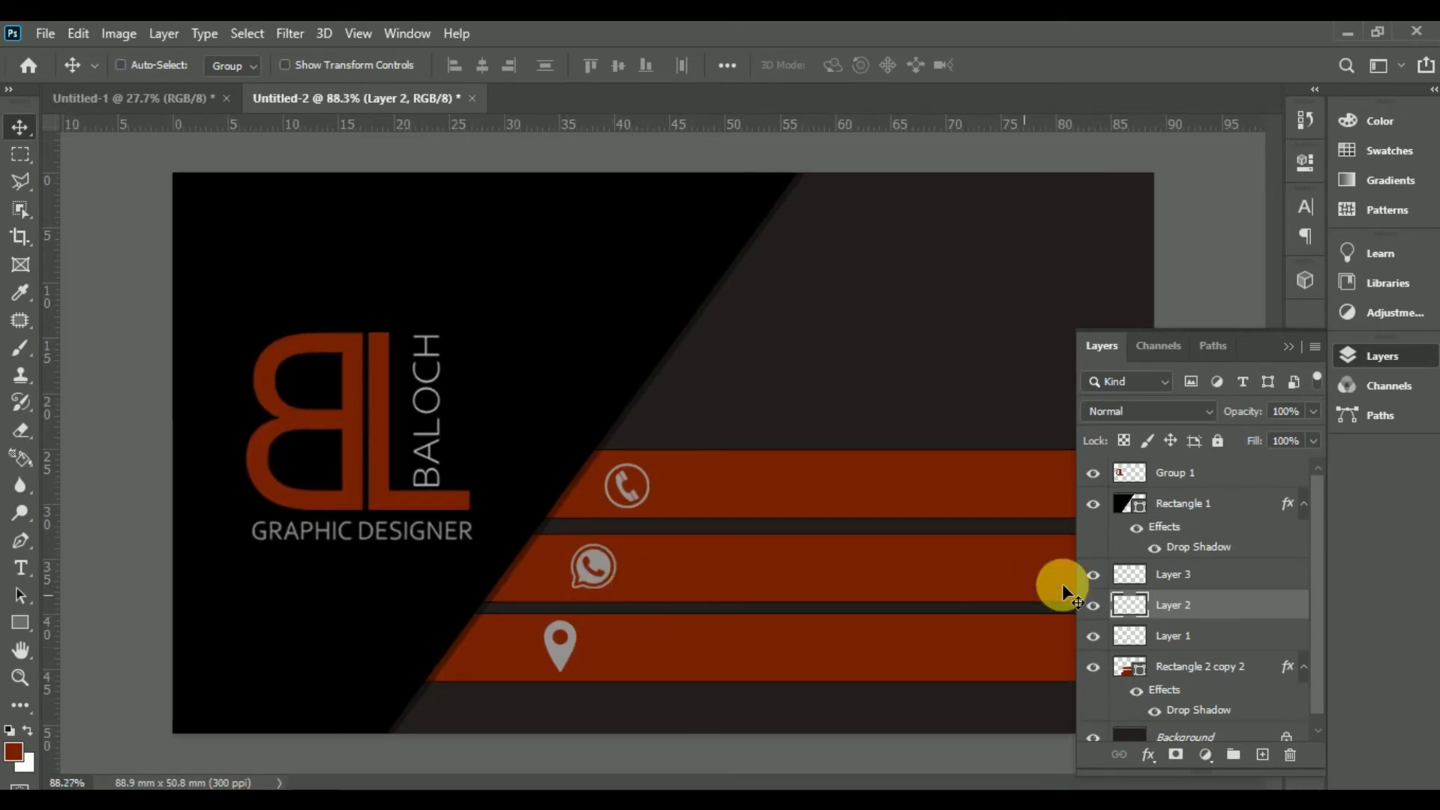
{"action": "left_click", "coordinate": [1125, 638]}
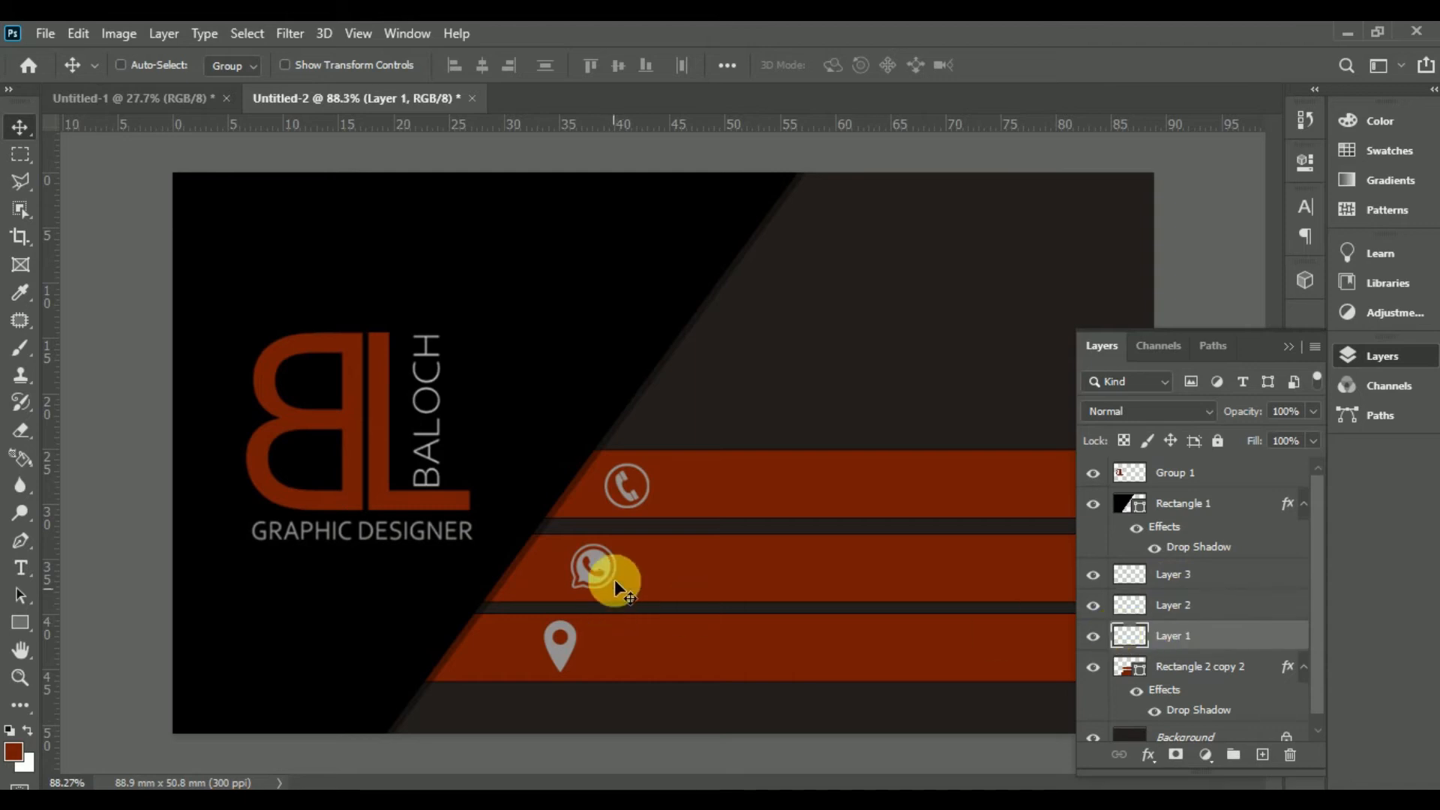
{"action": "left_click_drag", "start_coordinate": [606, 570], "coordinate": [624, 569]}
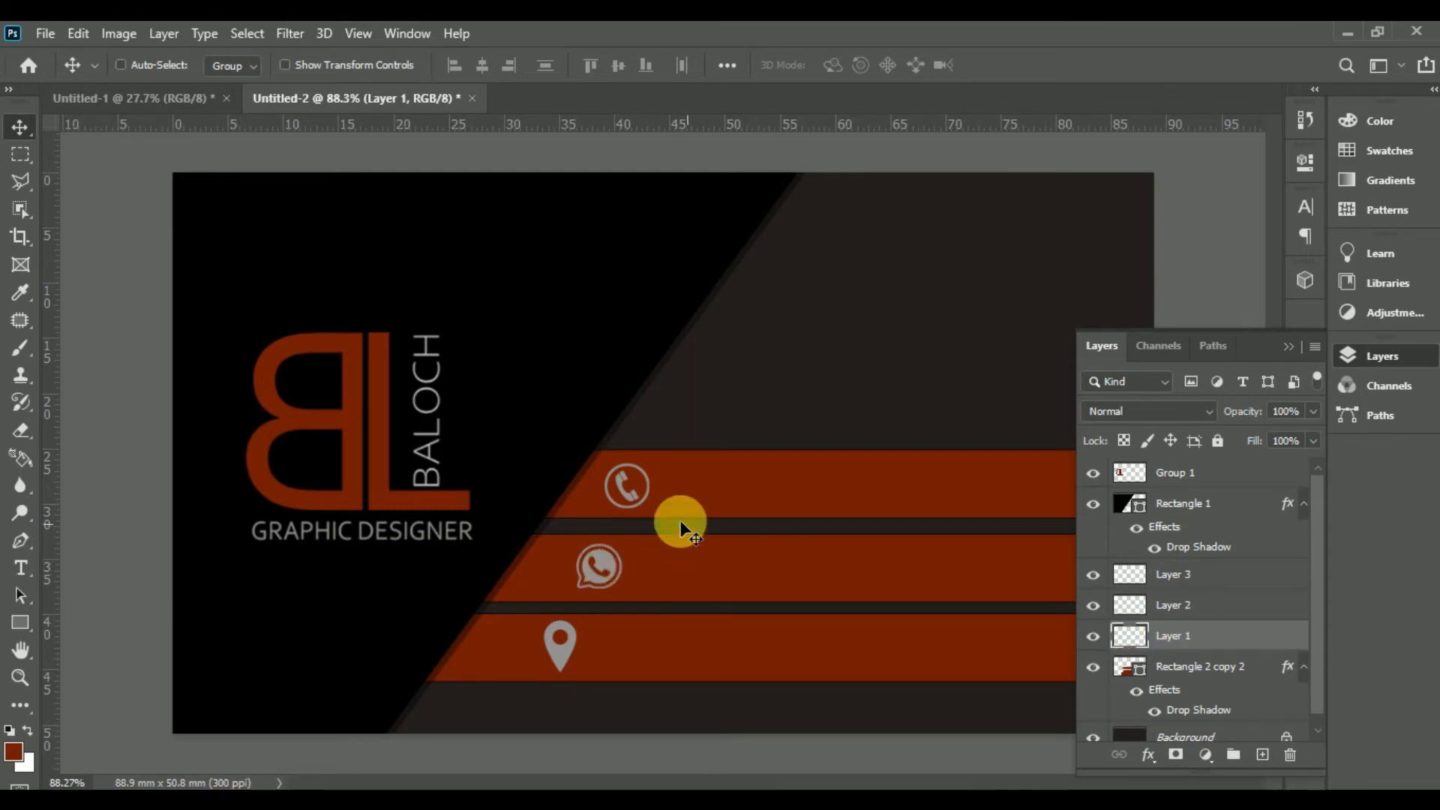
Step: Nudge the phone icon a few pixels right and up with the arrow keys
{"action": "left_click", "coordinate": [1181, 574]}
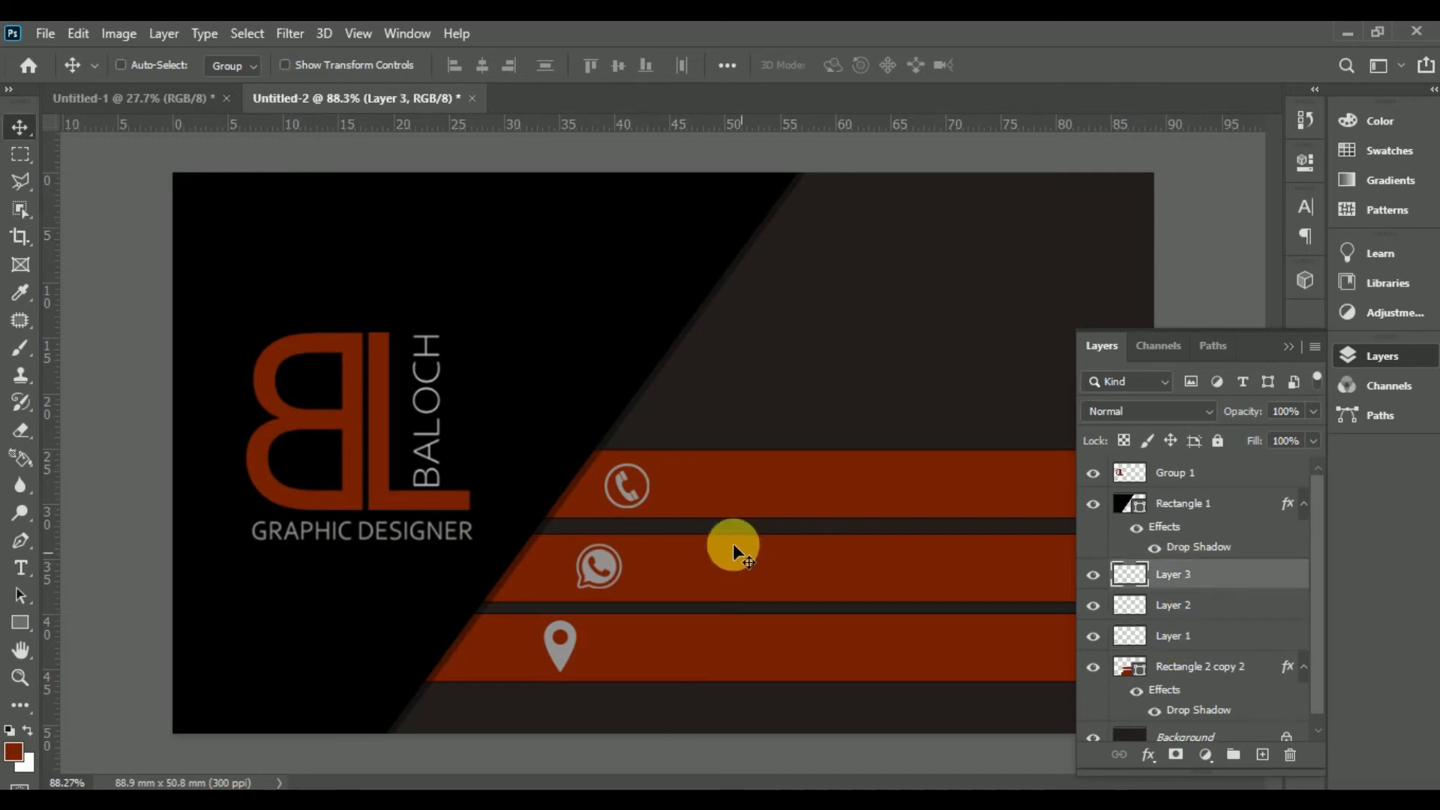
{"action": "key", "text": "Up"}
{"action": "key", "text": "Up"}
{"action": "key", "text": "Up"}
{"action": "key", "text": "Up"}
{"action": "key", "text": "Up"}
{"action": "key", "text": "Right"}
{"action": "key", "text": "Right"}
{"action": "key", "text": "Right"}
{"action": "key", "text": "Right"}
{"action": "key", "text": "Right"}
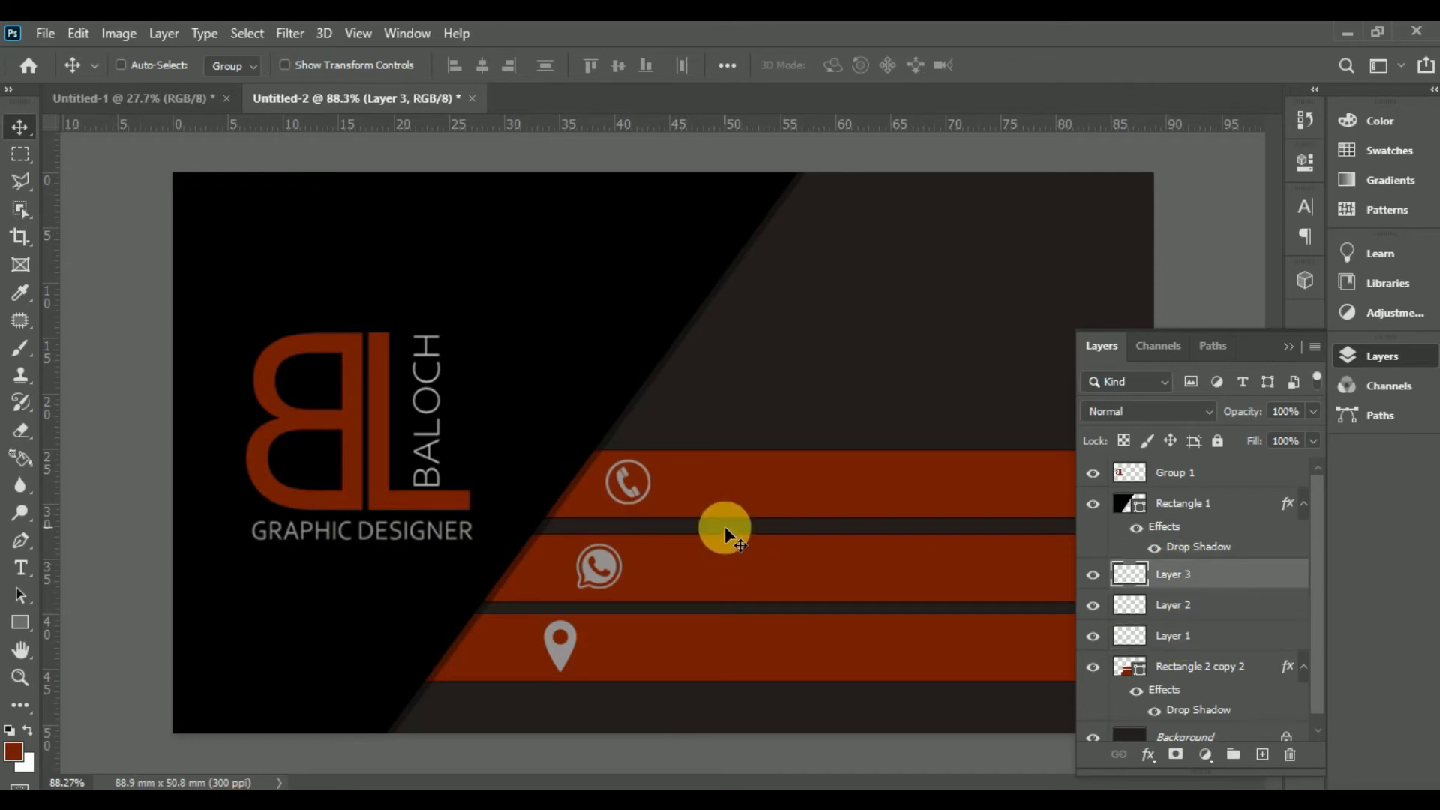
{"action": "key", "text": "Down"}
{"action": "key", "text": "Down"}
{"action": "key", "text": "Right"}
{"action": "key", "text": "Right"}
{"action": "key", "text": "Up"}
{"action": "key", "text": "Up"}
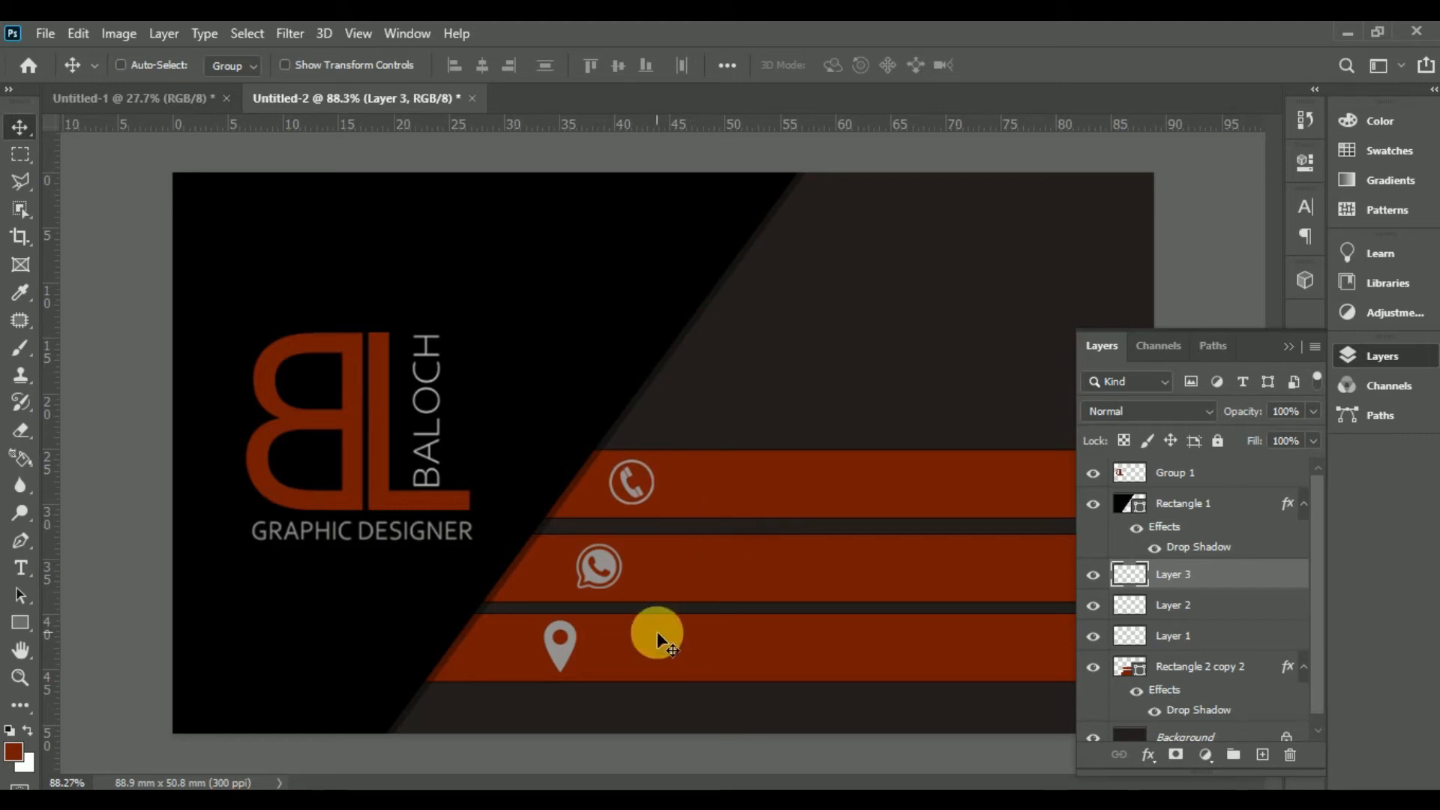
Step: Reposition the location pin on the bottom stripe and nudge it left
{"action": "mouse_move", "coordinate": [564, 653]}
{"action": "left_mouse_down"}
{"action": "mouse_move", "coordinate": [547, 655]}
{"action": "mouse_move", "coordinate": [579, 650]}
{"action": "left_mouse_up"}
{"action": "left_click", "coordinate": [1209, 609]}
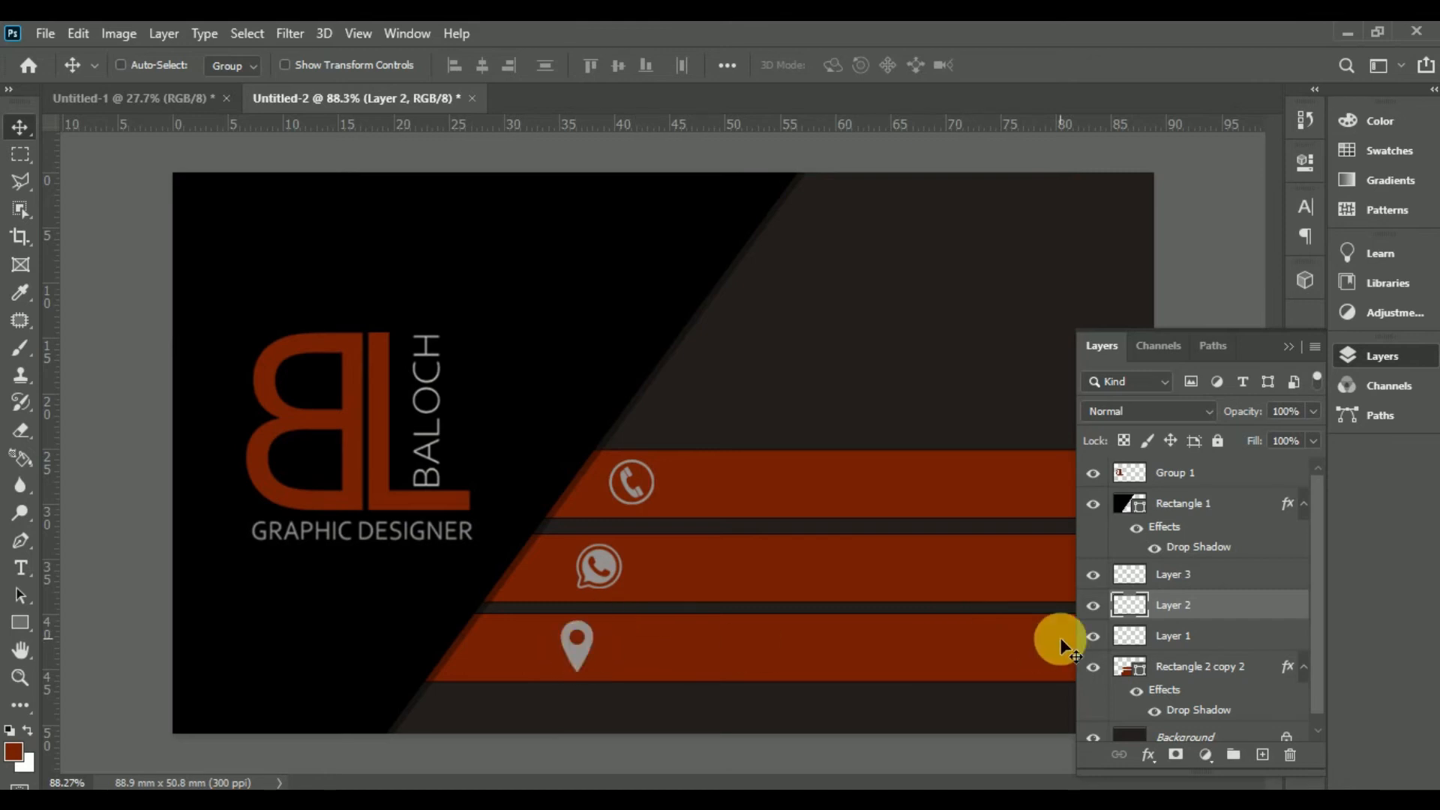
{"action": "key", "text": "Left"}
{"action": "key", "text": "Left"}
{"action": "key", "text": "Left"}
{"action": "key", "text": "Left"}
{"action": "key", "text": "Left"}
{"action": "key", "text": "Left"}
{"action": "key", "text": "Left"}
{"action": "key", "text": "Left"}
{"action": "key", "text": "Left"}
{"action": "key", "text": "Left"}
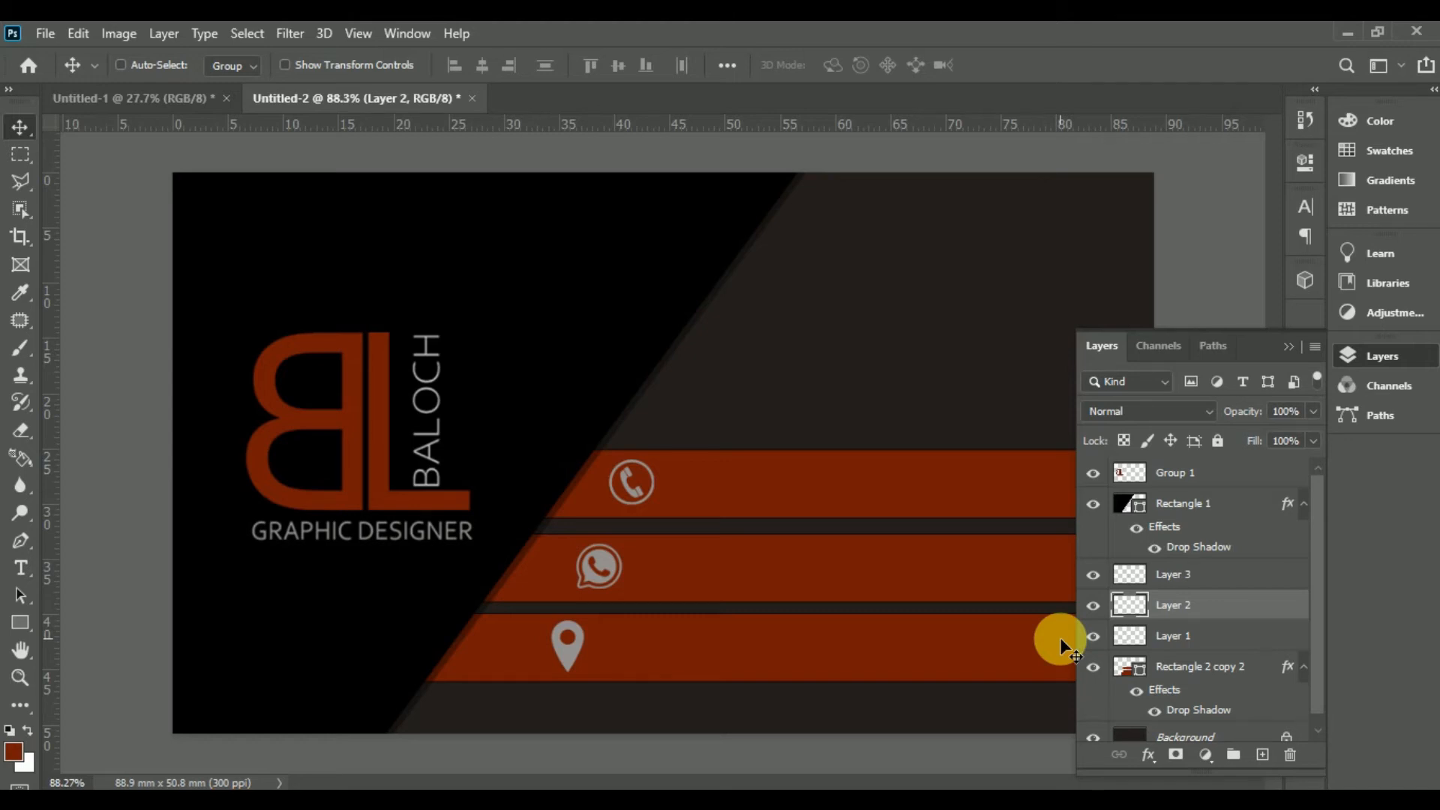
Step: Start a text box on the phone stripe, clear its placeholder, and set the font to Bahnschrift
{"action": "left_click", "coordinate": [20, 568]}
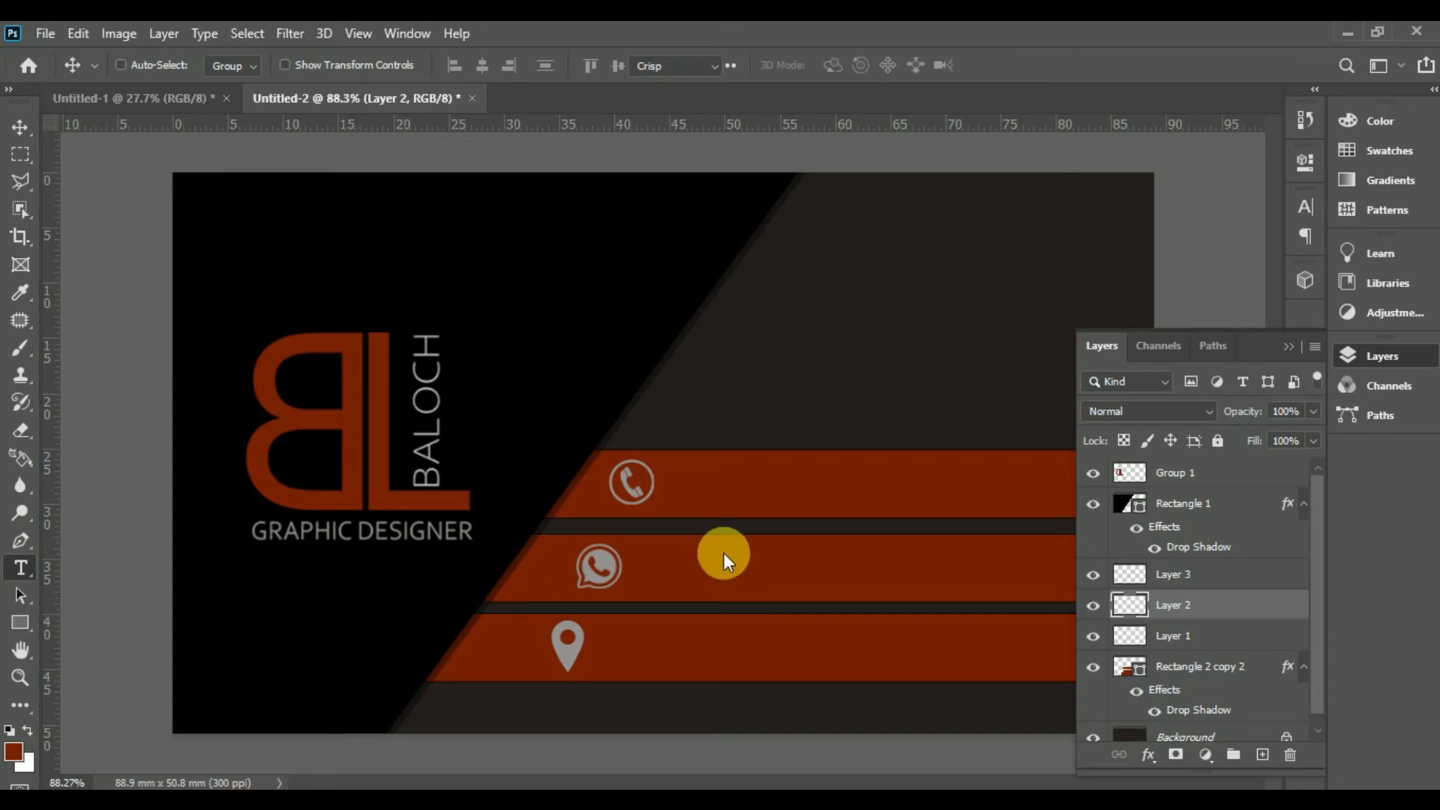
{"action": "left_click", "coordinate": [676, 502]}
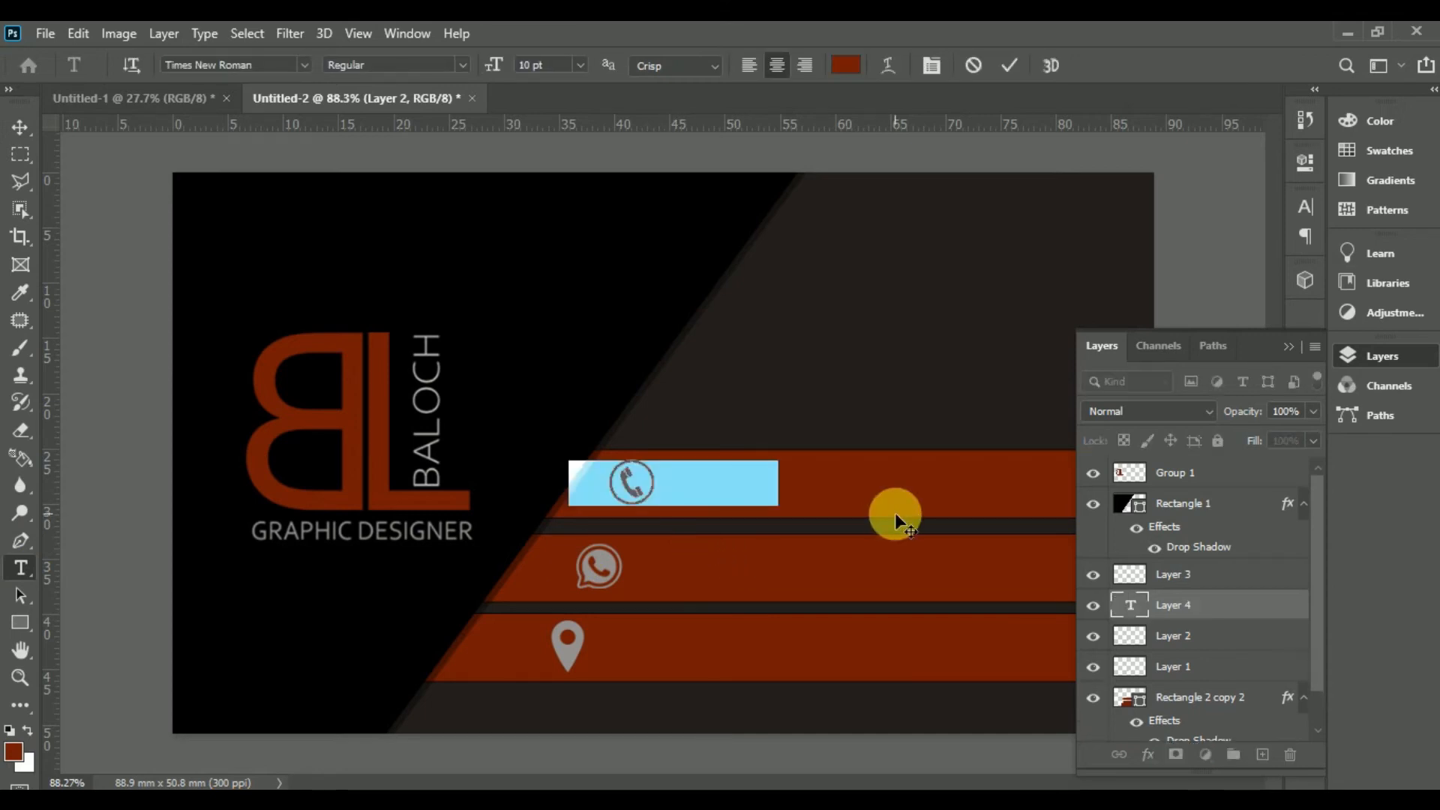
{"action": "key", "text": "BackSpace"}
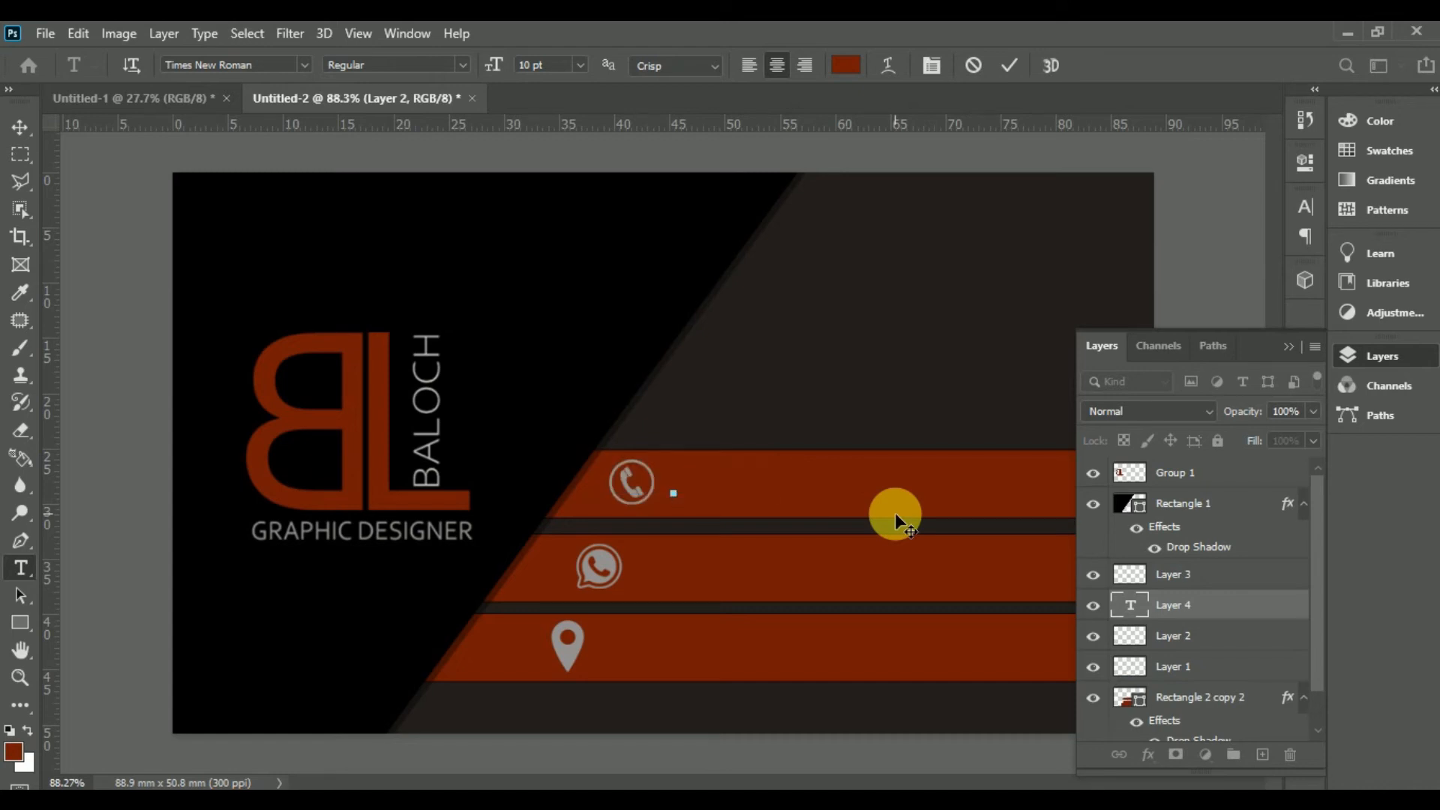
{"action": "left_click", "coordinate": [300, 65]}
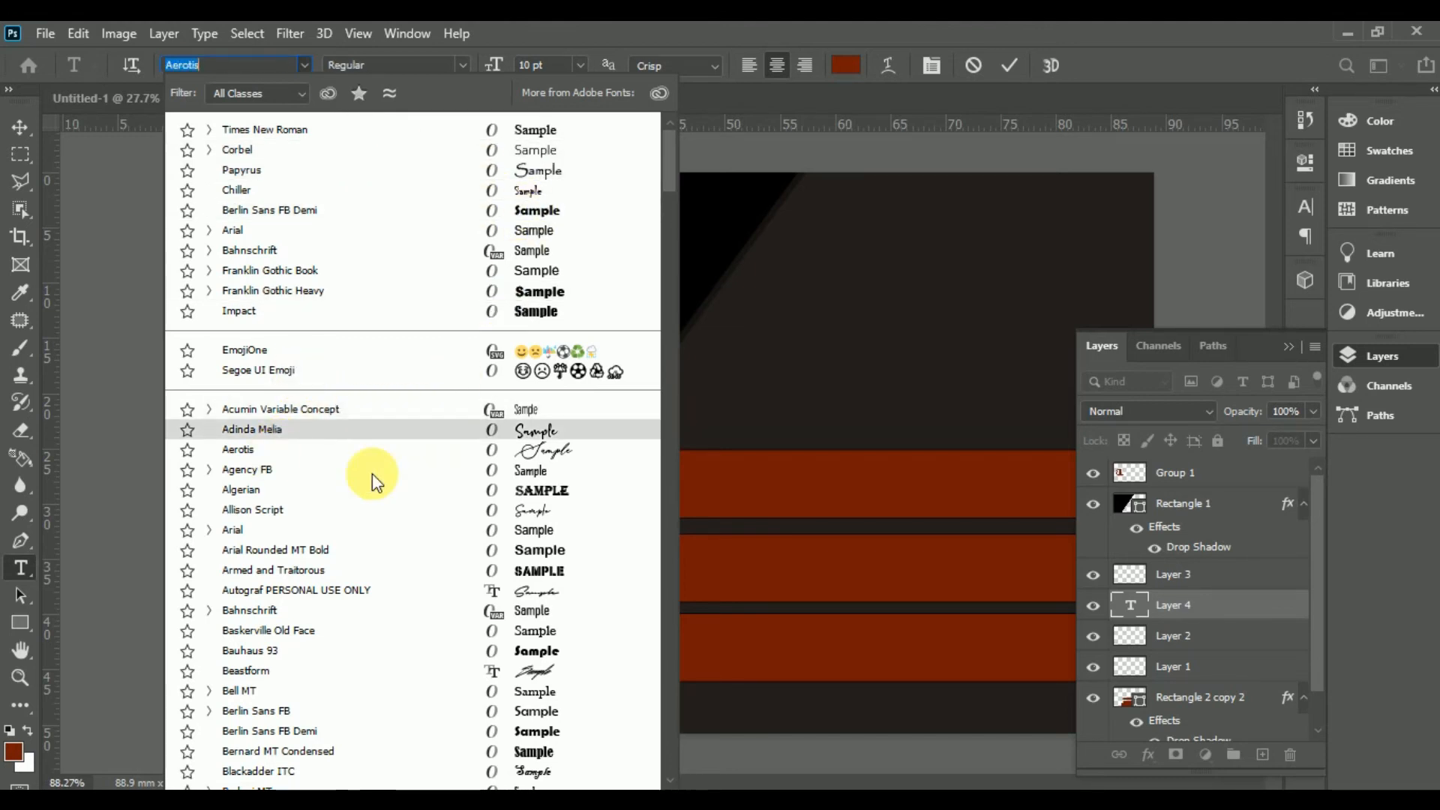
{"action": "left_click_drag", "start_coordinate": [677, 171], "coordinate": [675, 160]}
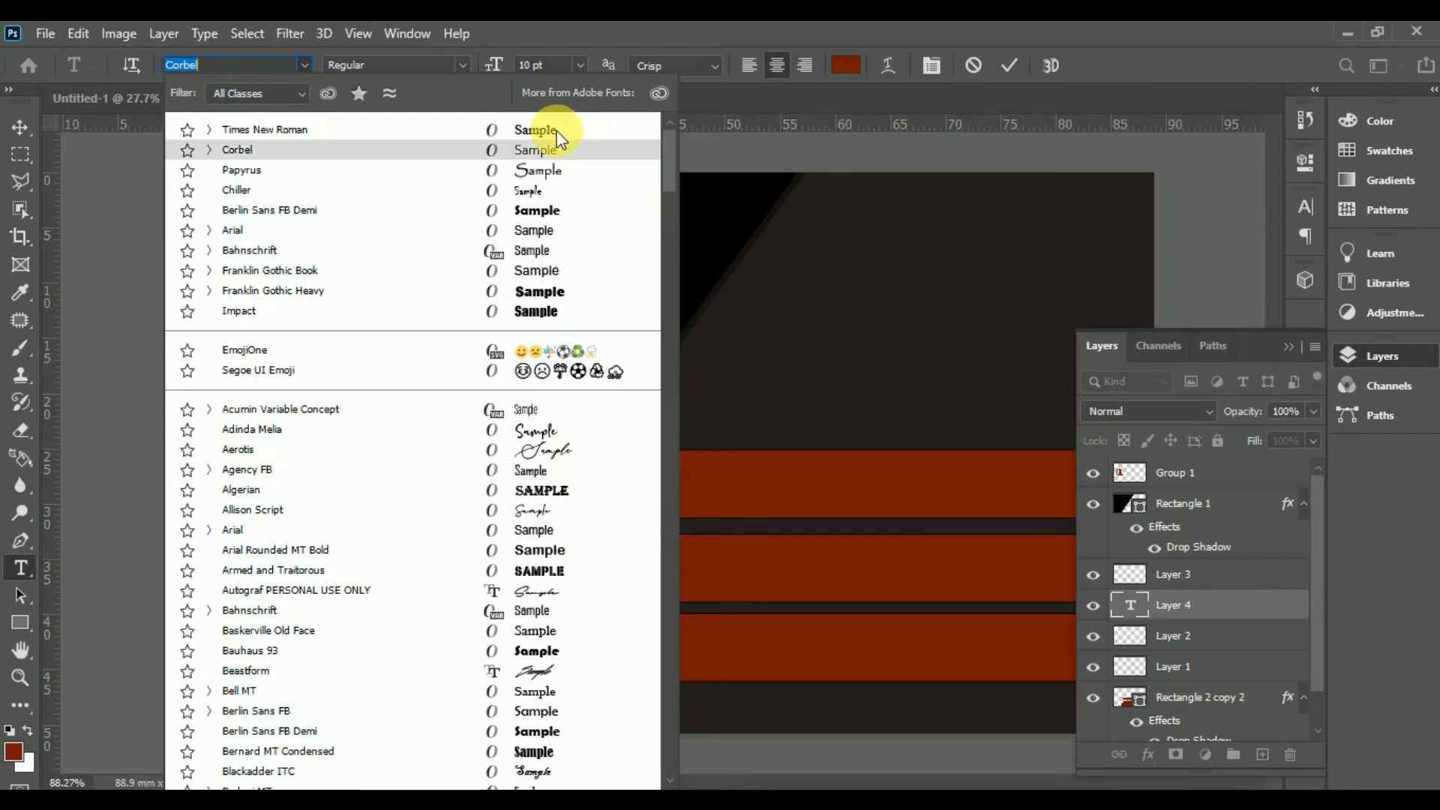
{"action": "mouse_move", "coordinate": [668, 183]}
{"action": "left_mouse_down"}
{"action": "mouse_move", "coordinate": [671, 208]}
{"action": "mouse_move", "coordinate": [675, 174]}
{"action": "left_mouse_up"}
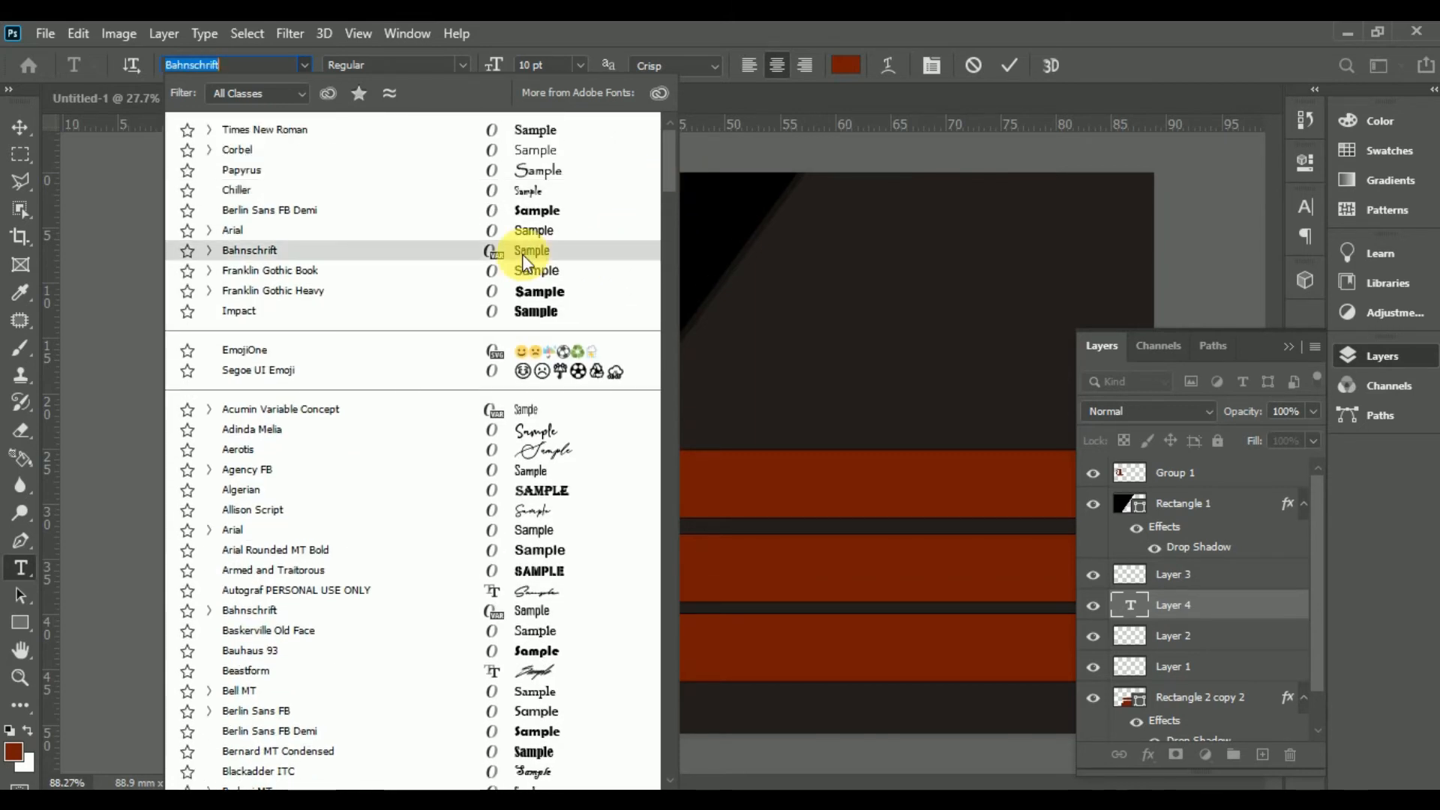
{"action": "left_click", "coordinate": [524, 250]}
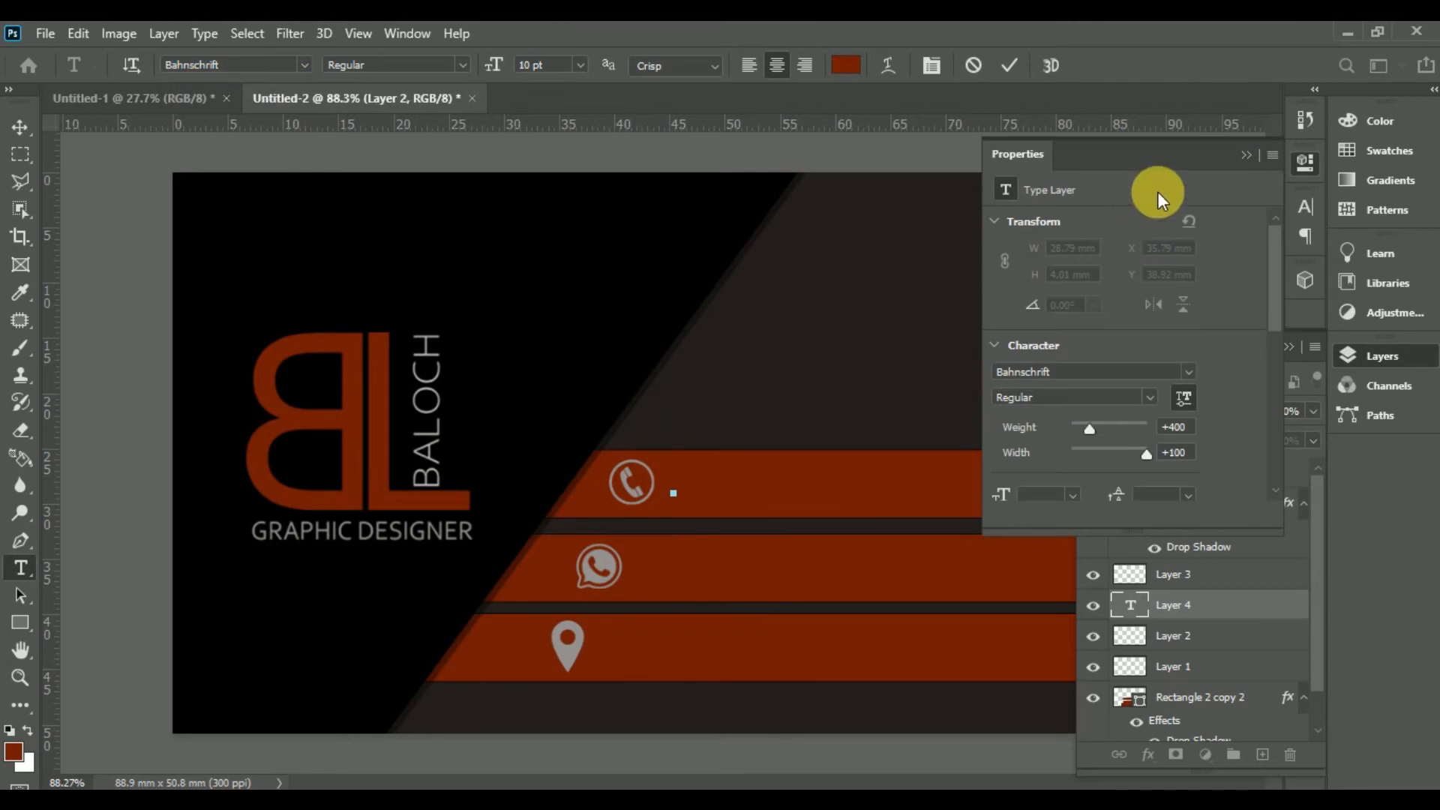
{"action": "left_click", "coordinate": [1245, 154]}
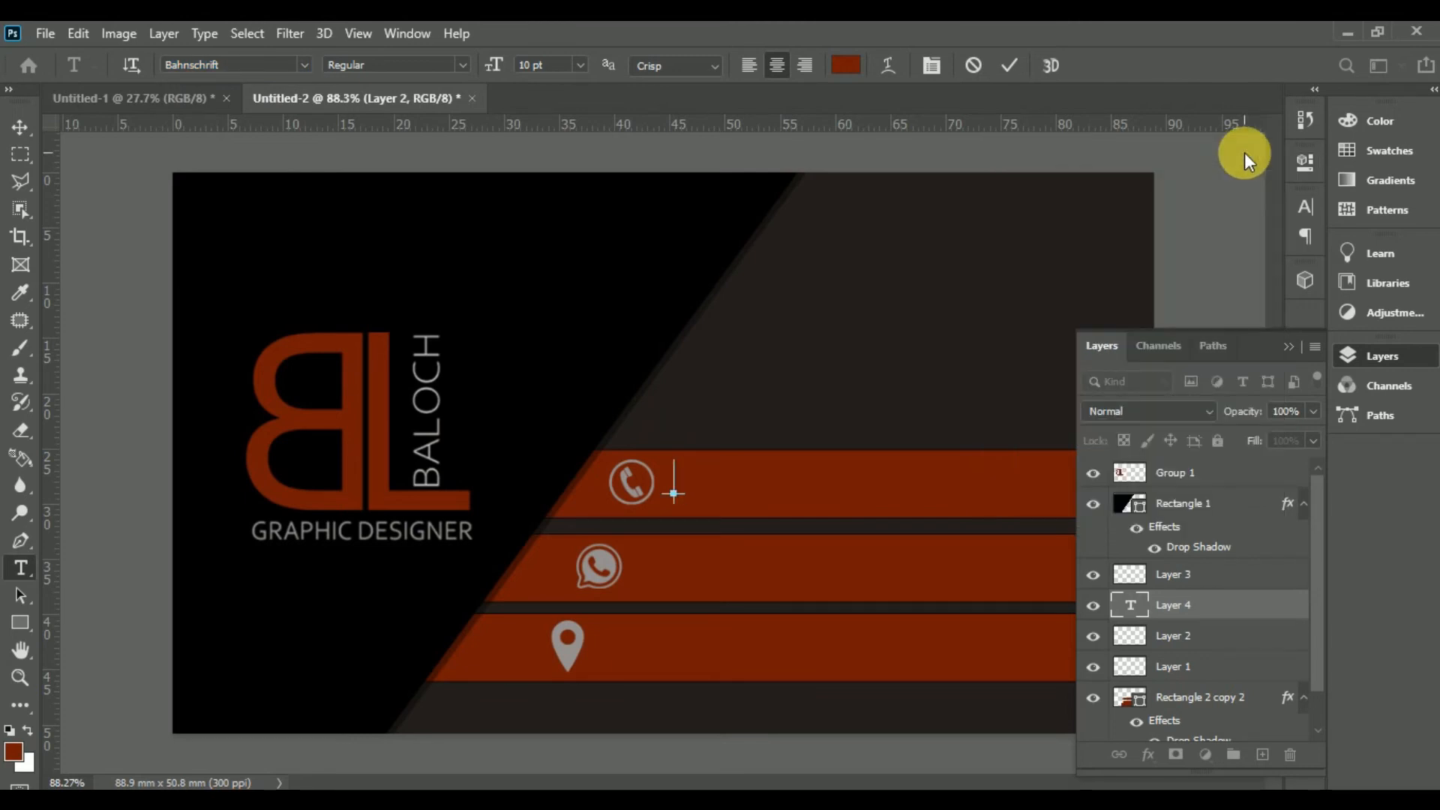
Step: Sample the phone icon's light grey as text colour and move Layer 5 above Group 1
{"action": "left_click", "coordinate": [20, 292]}
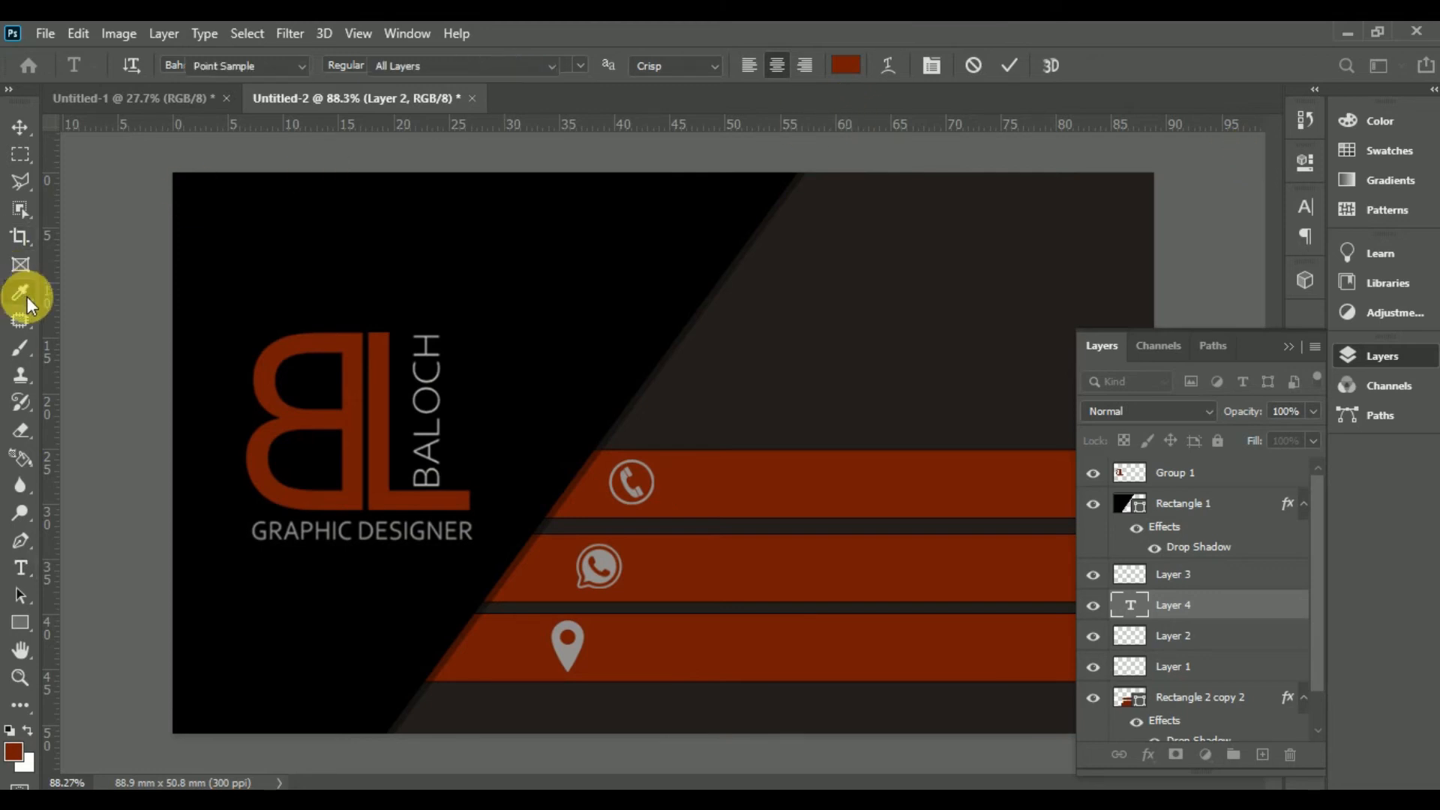
{"action": "left_click", "coordinate": [632, 486]}
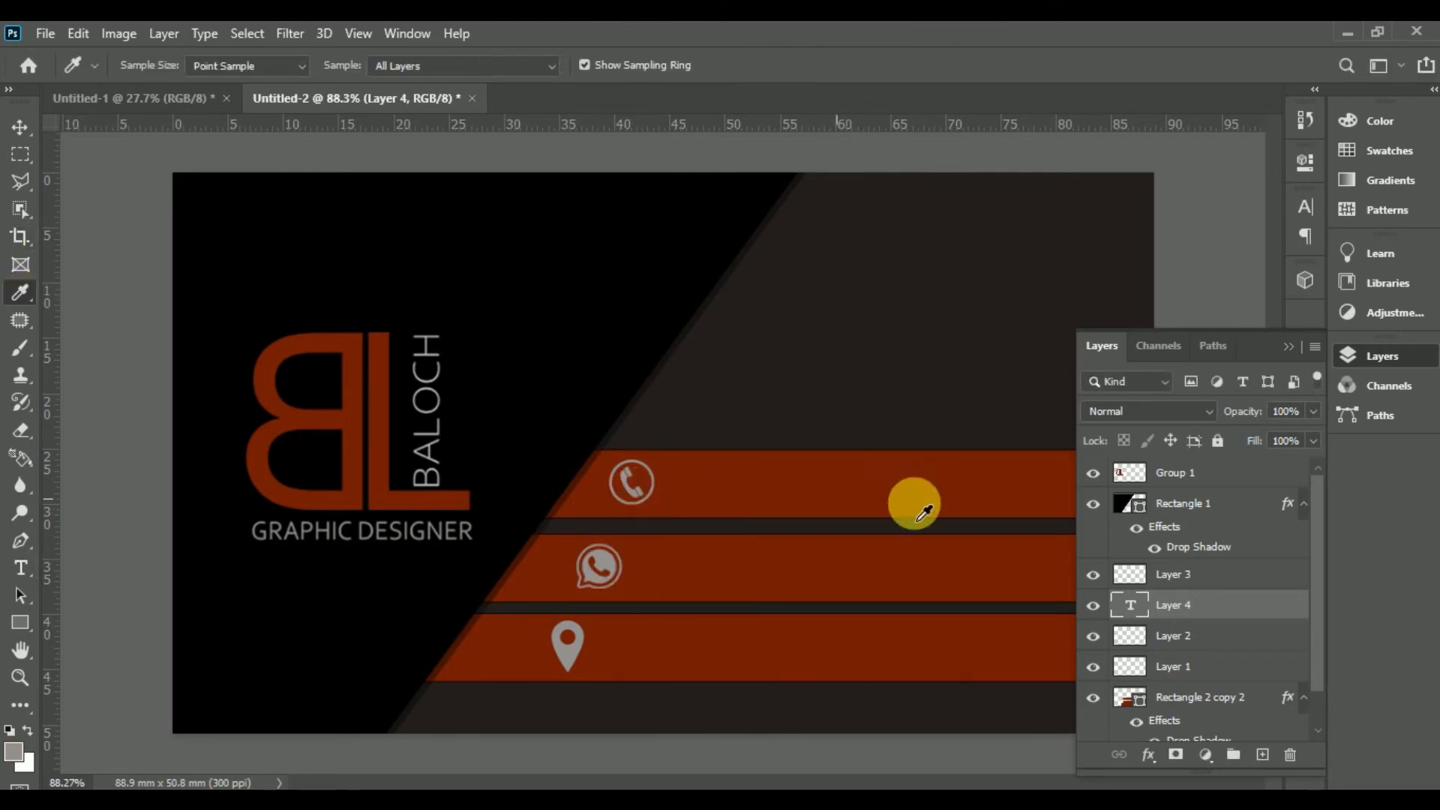
{"action": "left_click", "coordinate": [21, 568]}
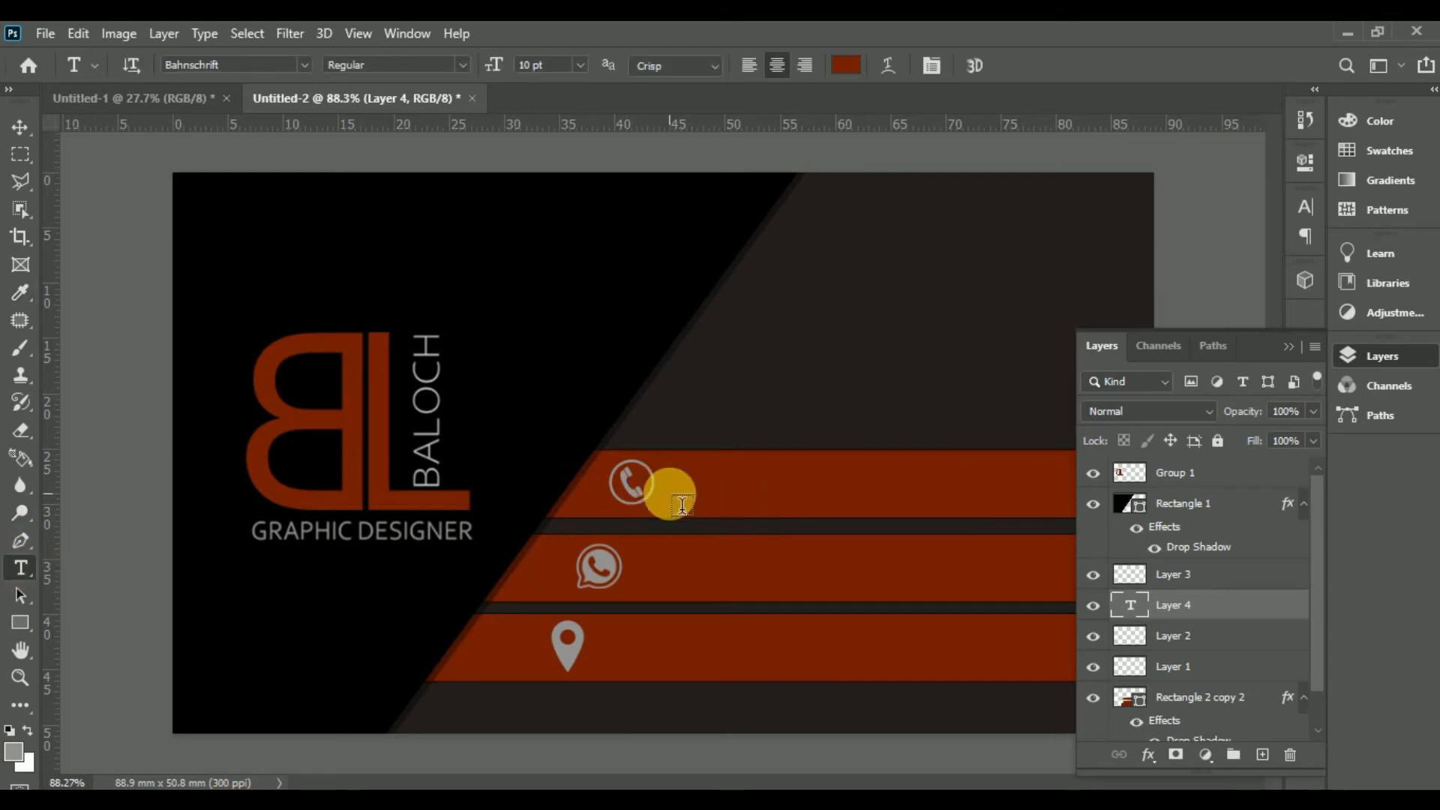
{"action": "left_click", "coordinate": [912, 551]}
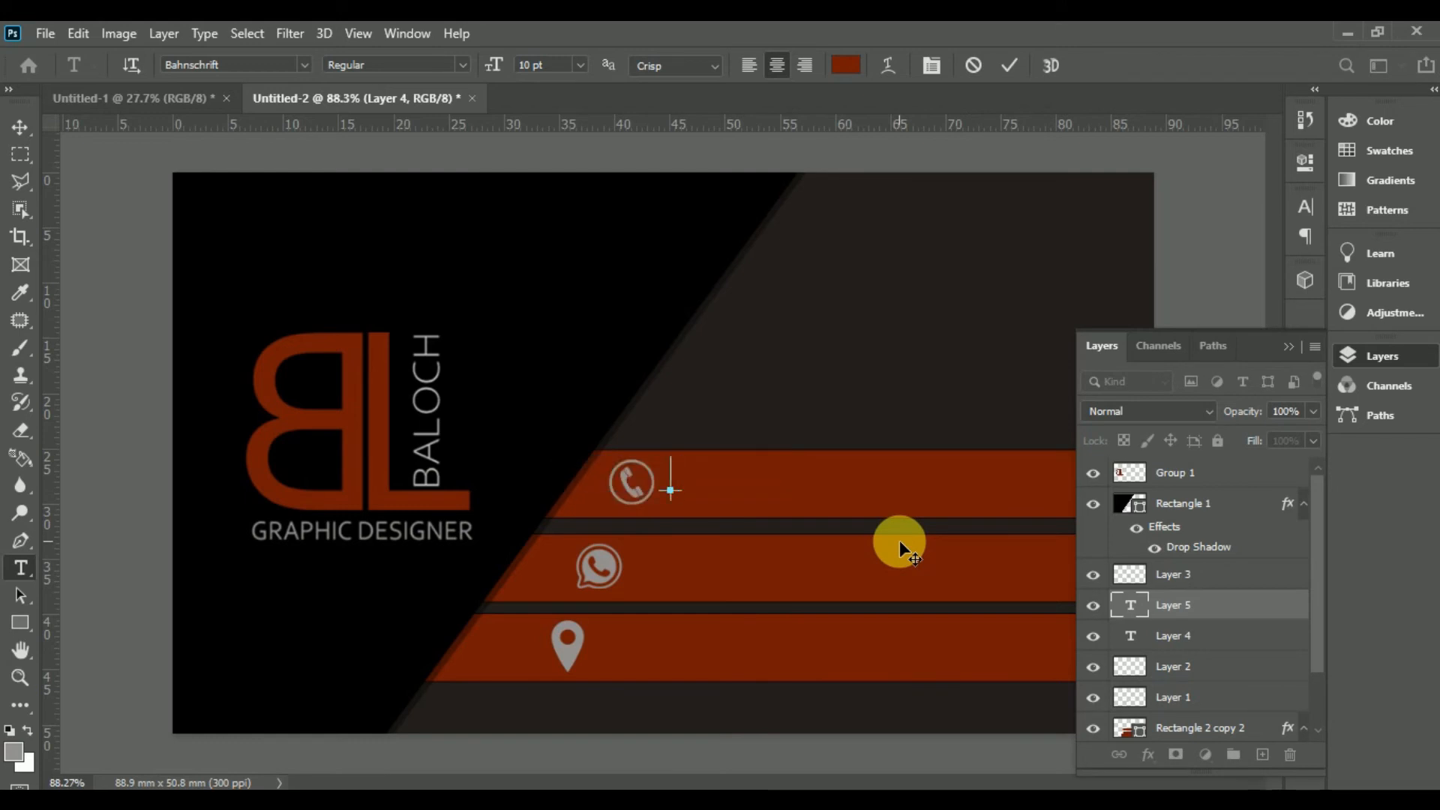
{"action": "left_click_drag", "start_coordinate": [1254, 607], "coordinate": [1253, 491]}
{"action": "left_click_drag", "start_coordinate": [1185, 608], "coordinate": [1212, 486]}
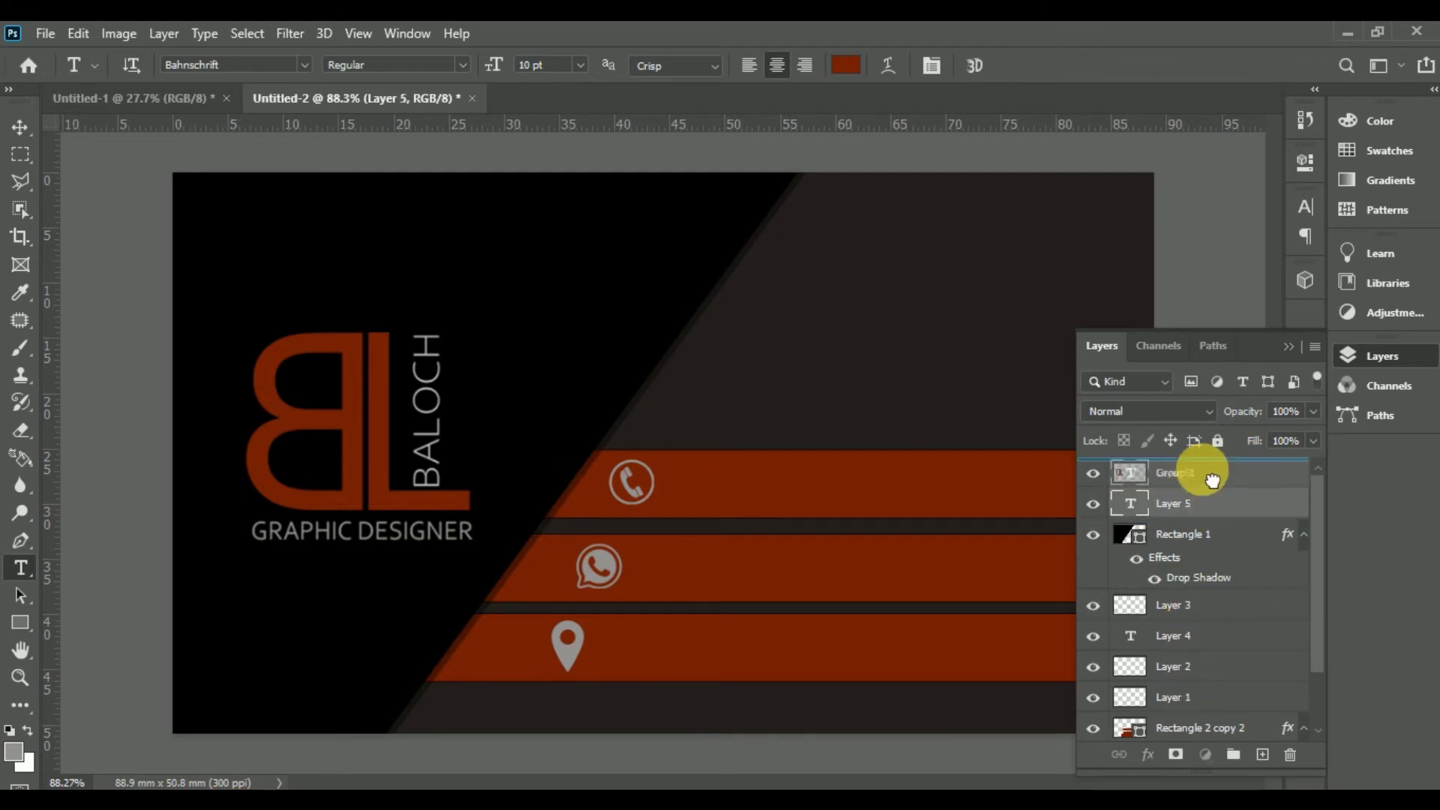
{"action": "key", "text": "ctrl+bracketright"}
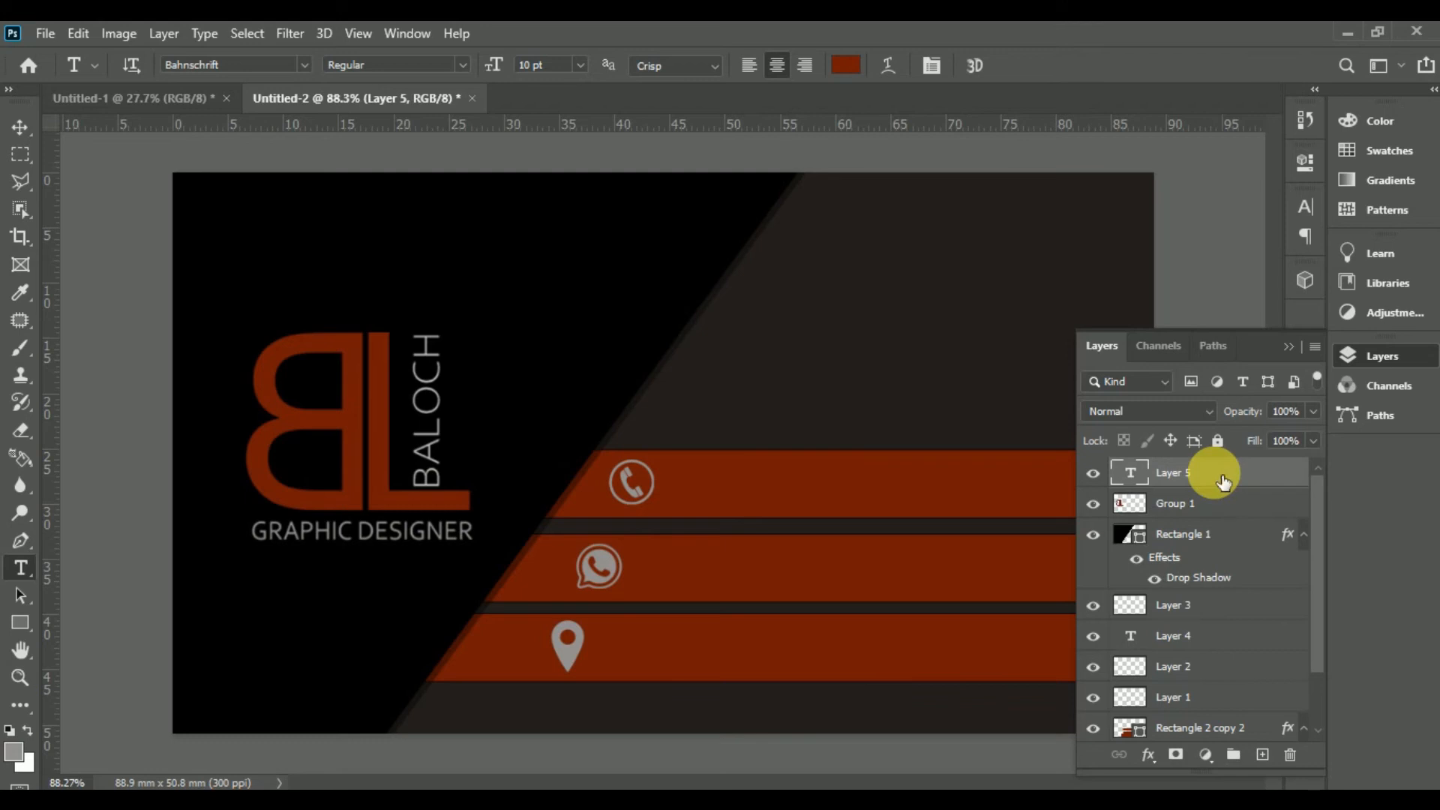
Step: Start an empty light-grey text box beside the phone icon on the phone stripe
{"action": "left_click", "coordinate": [677, 494]}
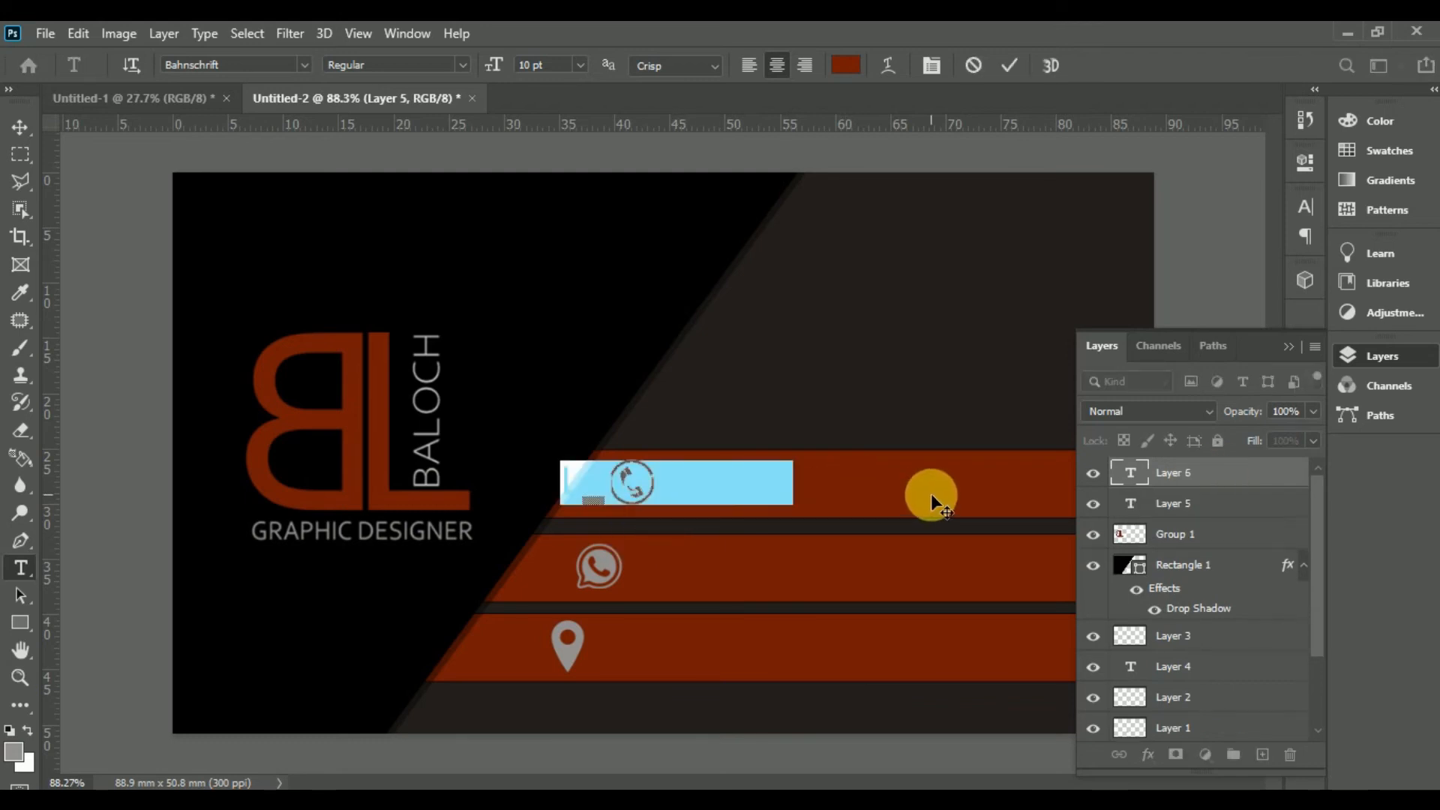
{"action": "key", "text": "BackSpace"}
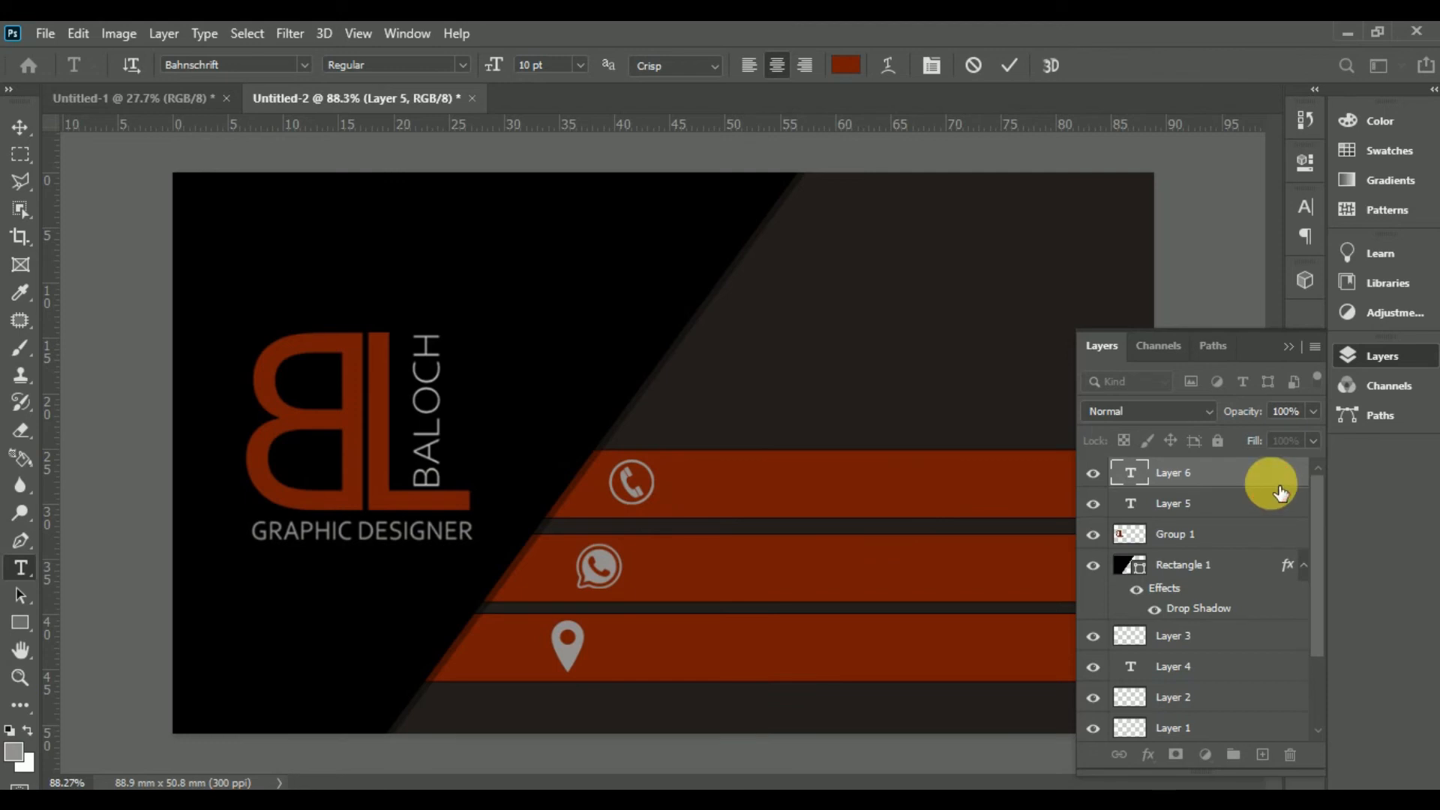
{"action": "left_click", "coordinate": [13, 751]}
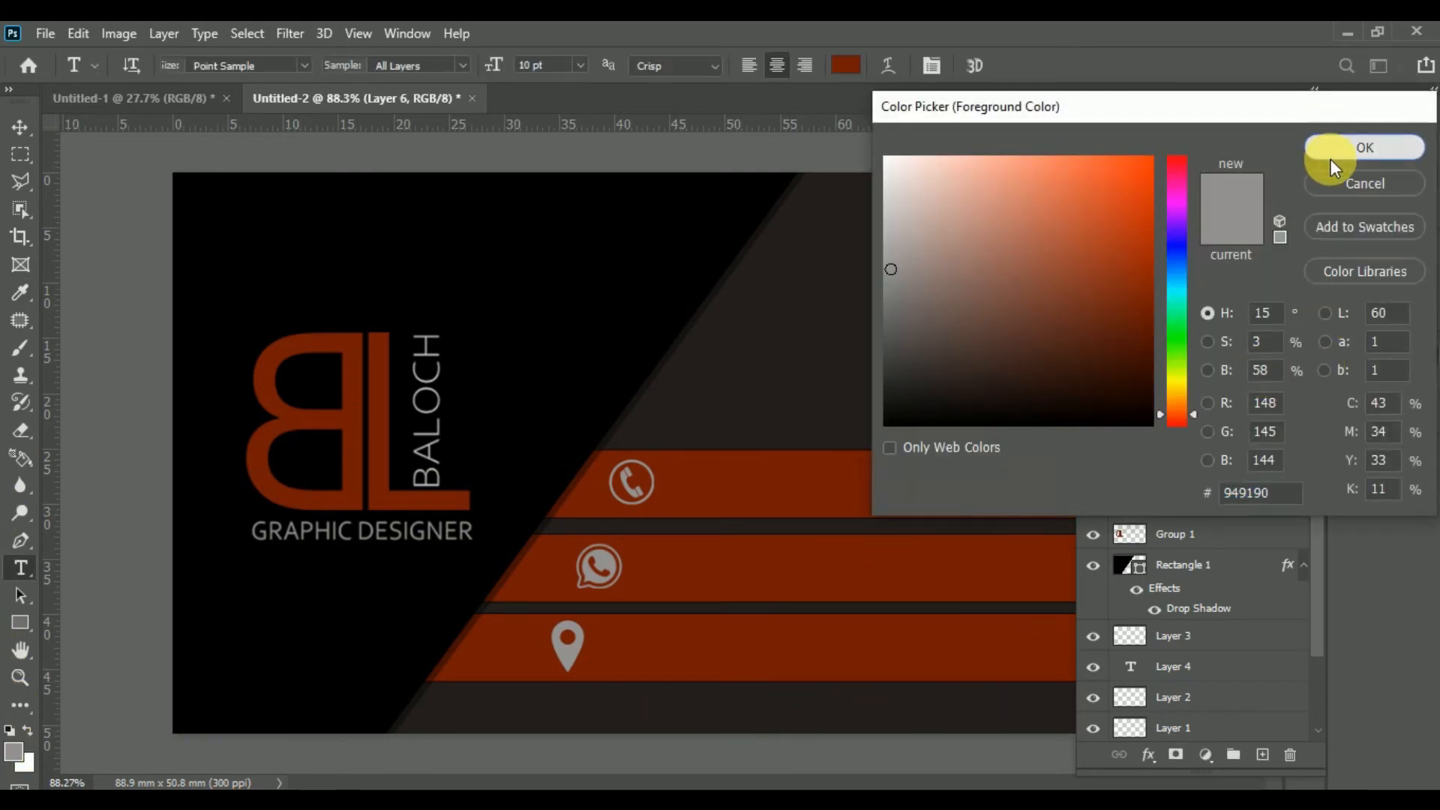
{"action": "left_click", "coordinate": [1330, 159]}
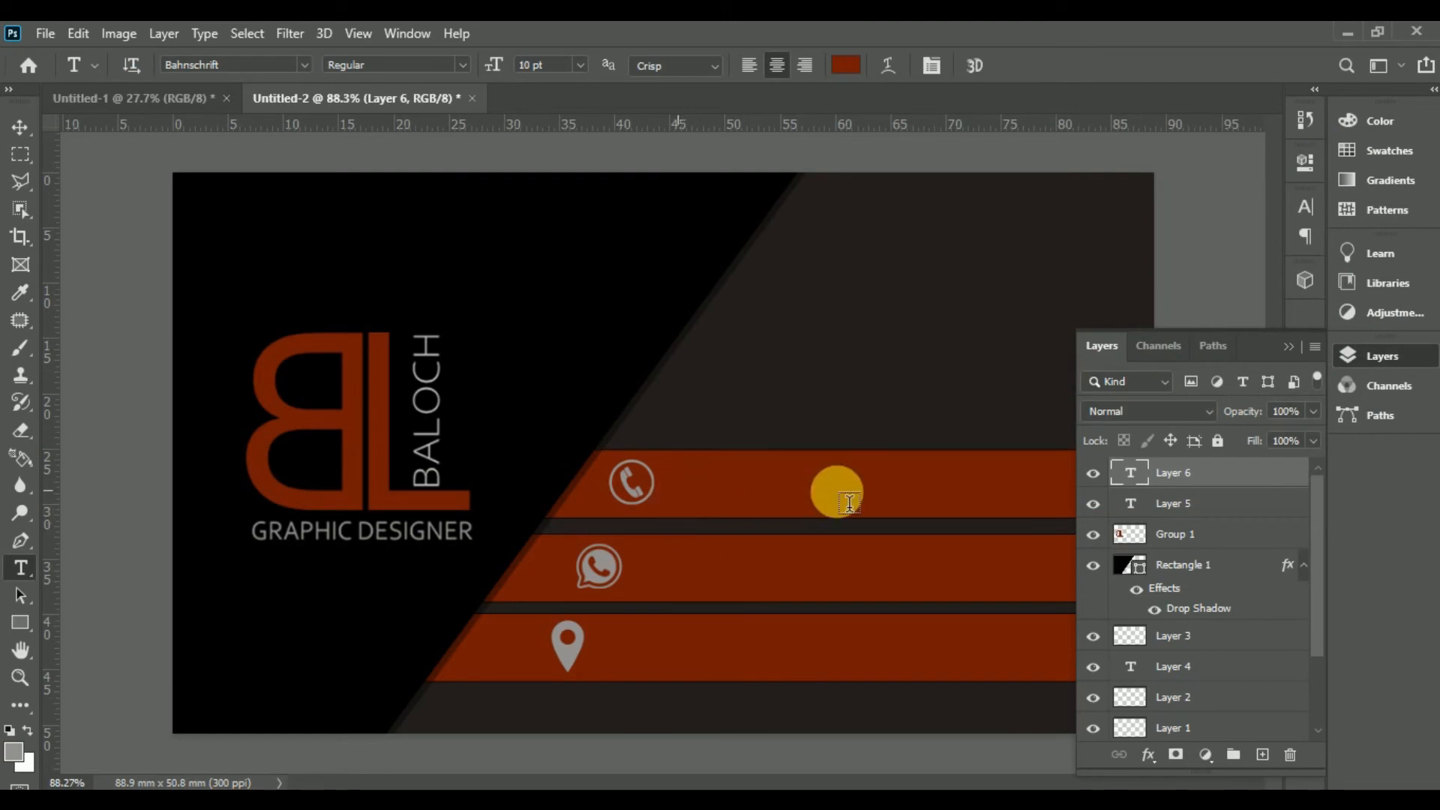
{"action": "left_click", "coordinate": [840, 492]}
{"action": "key", "text": "BackSpace"}
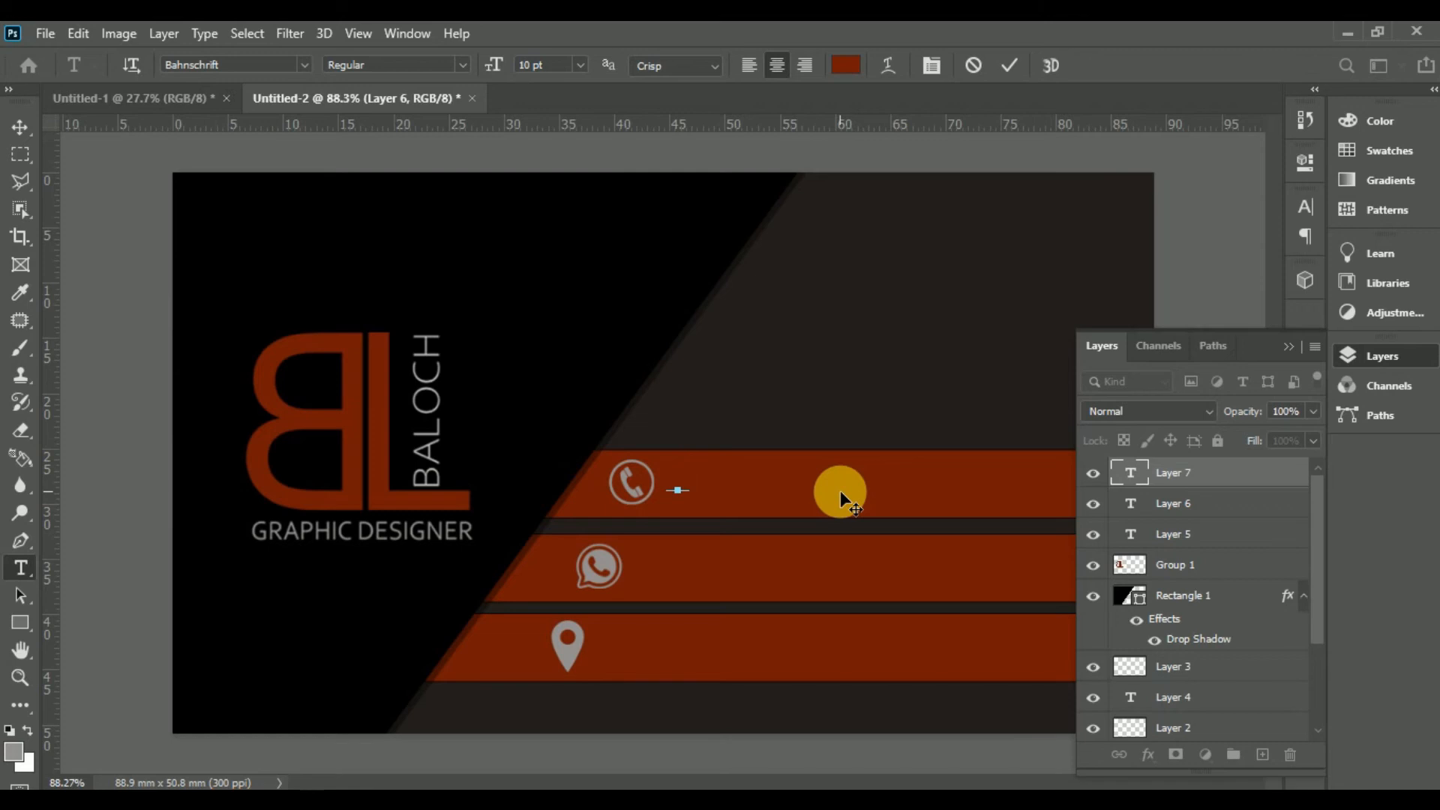
Step: Type the contact phone number and place it just right of the phone icon
{"action": "key", "text": "ctrl+a"}
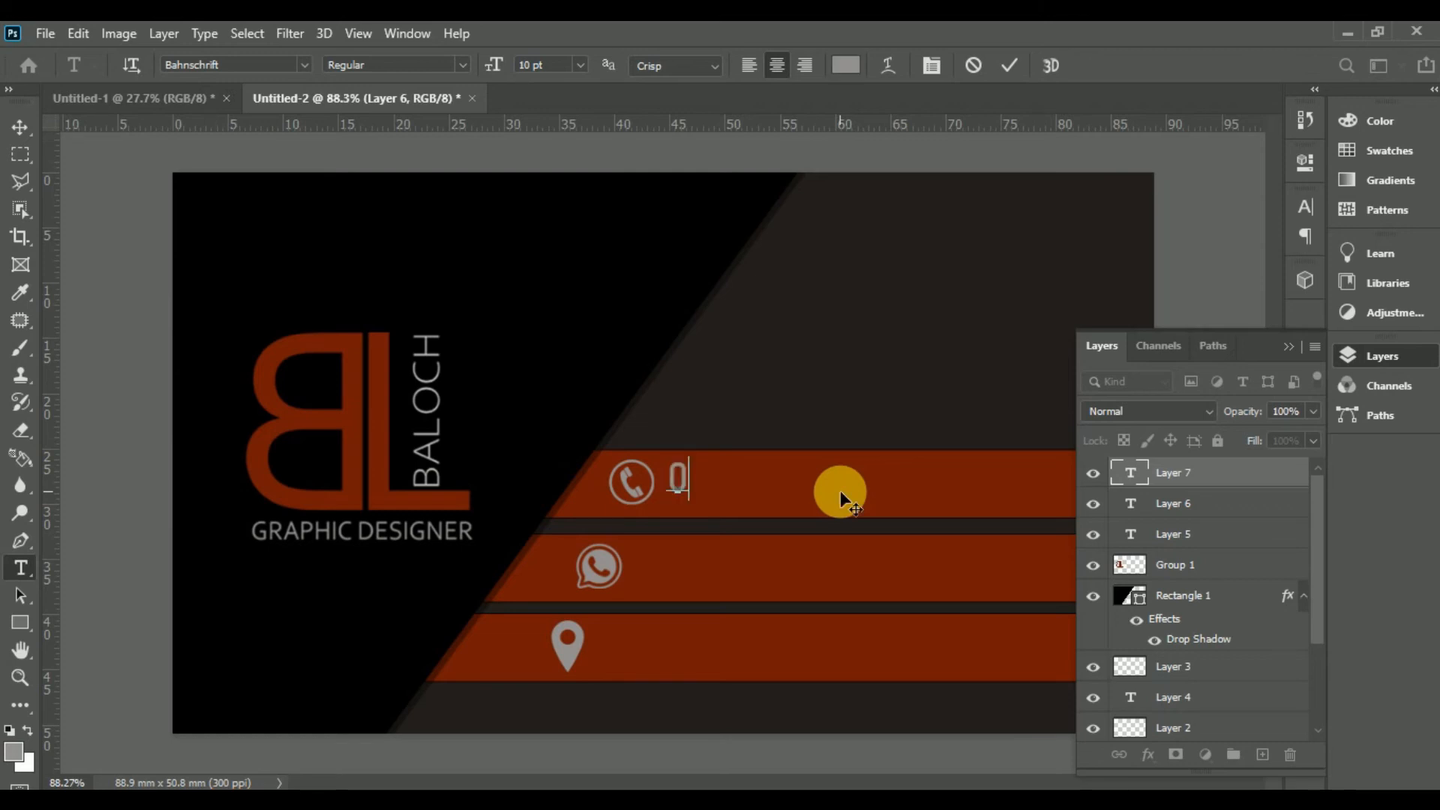
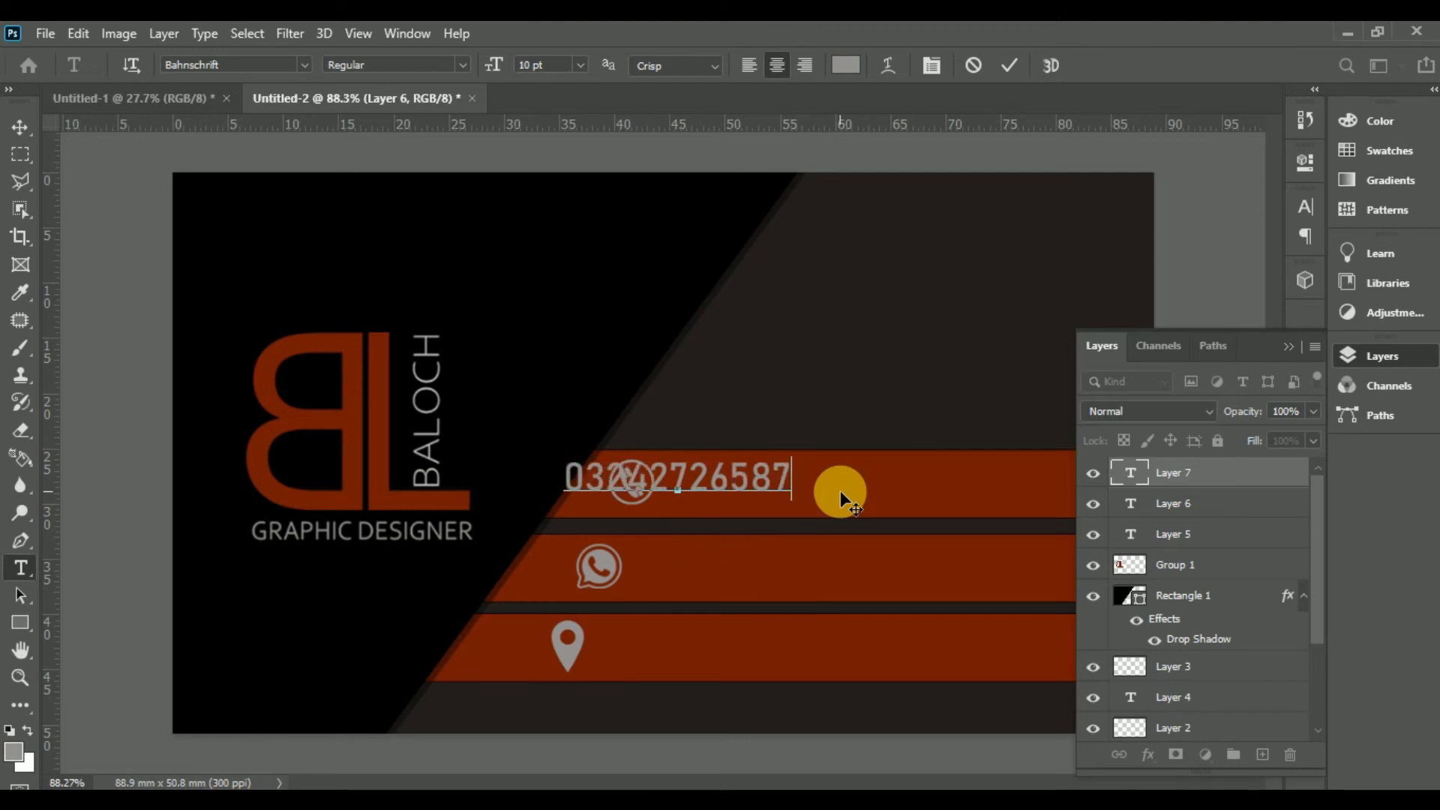
{"action": "left_click", "coordinate": [20, 126]}
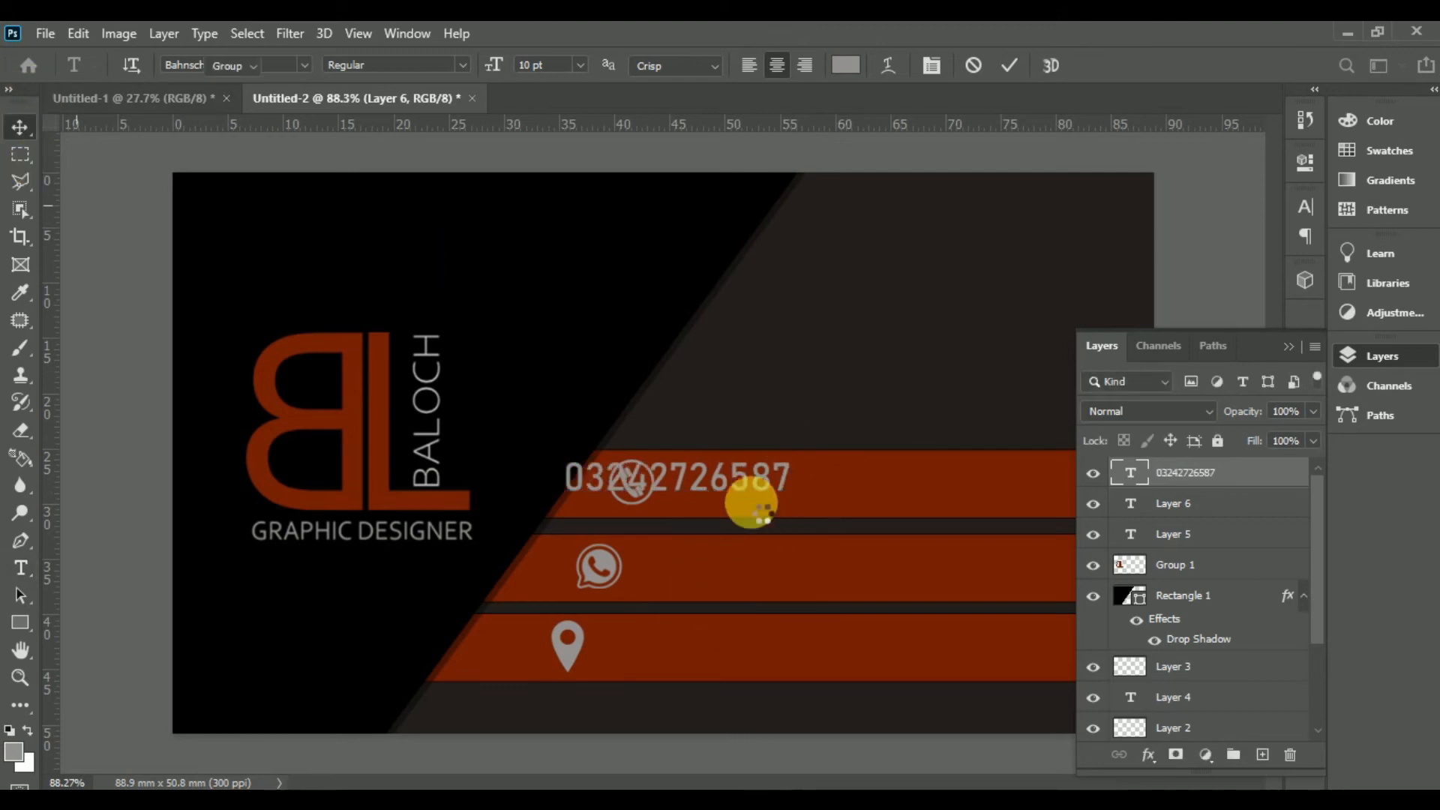
{"action": "left_click_drag", "start_coordinate": [745, 486], "coordinate": [851, 498]}
{"action": "key", "text": "Down"}
{"action": "key", "text": "Down"}
{"action": "key", "text": "Down"}
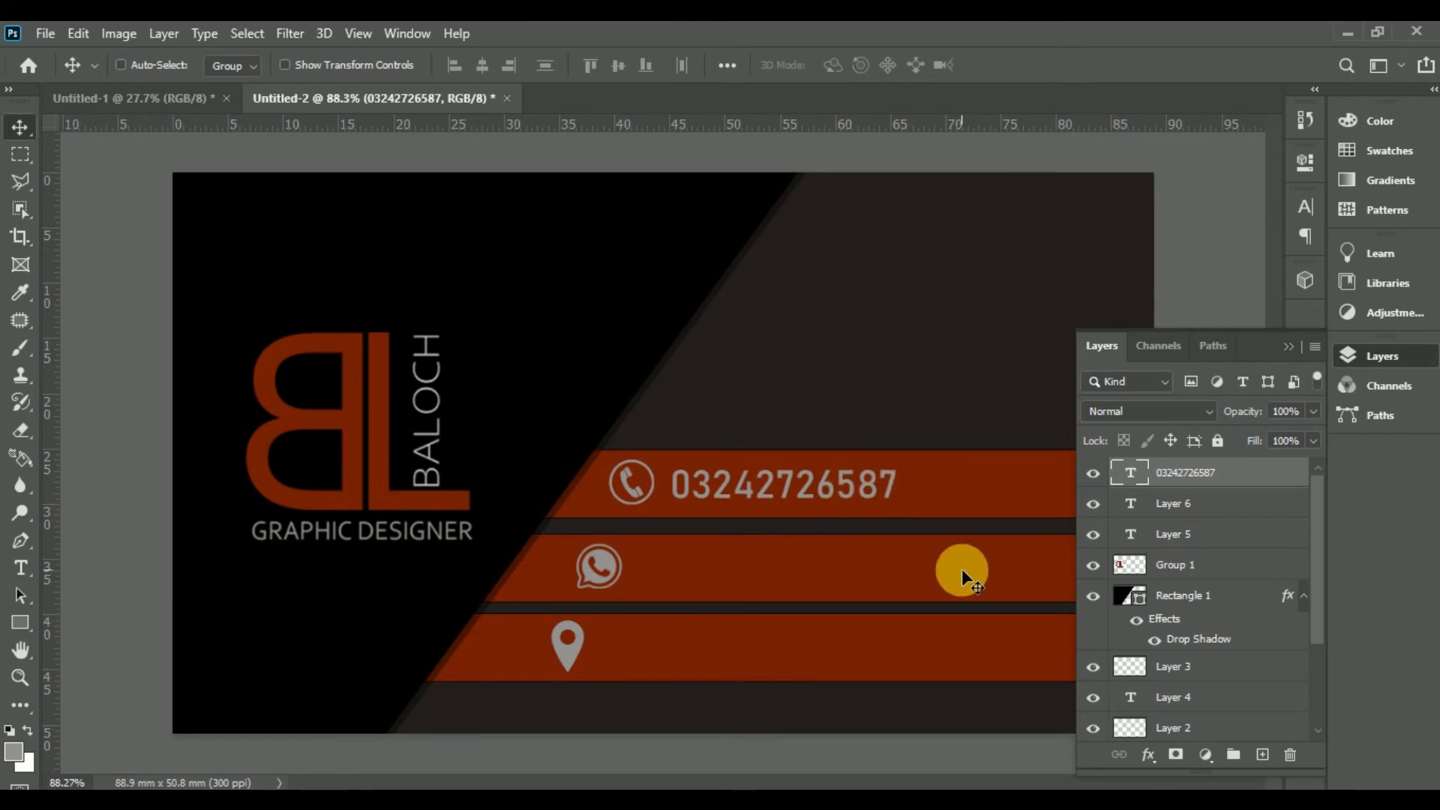
Step: Align the phone number, then duplicate it beside the WhatsApp icon and shift the copy left
{"action": "key", "text": "Up"}
{"action": "key", "text": "Up"}
{"action": "key", "text": "Down"}
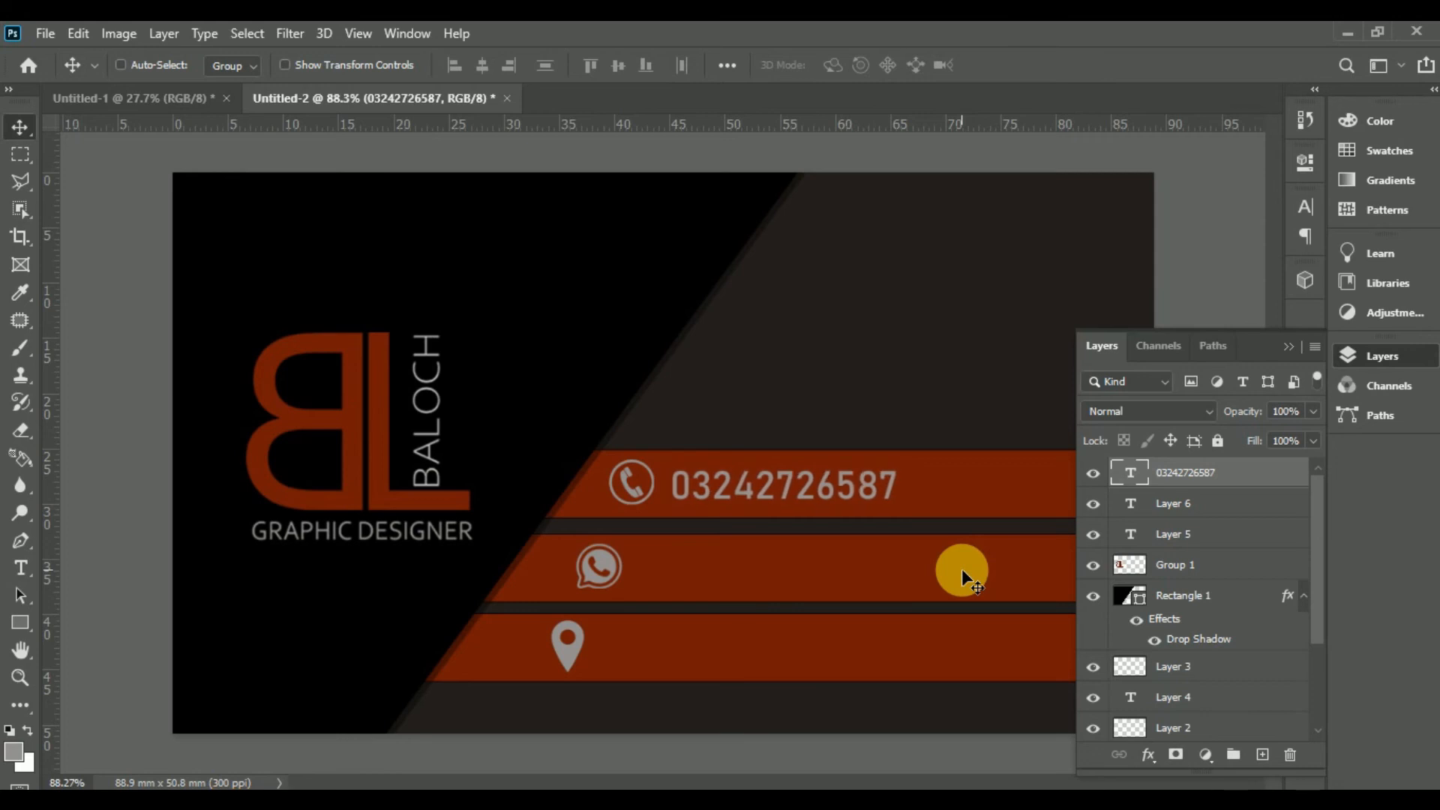
{"action": "left_click_drag", "start_coordinate": [876, 489], "coordinate": [849, 570]}
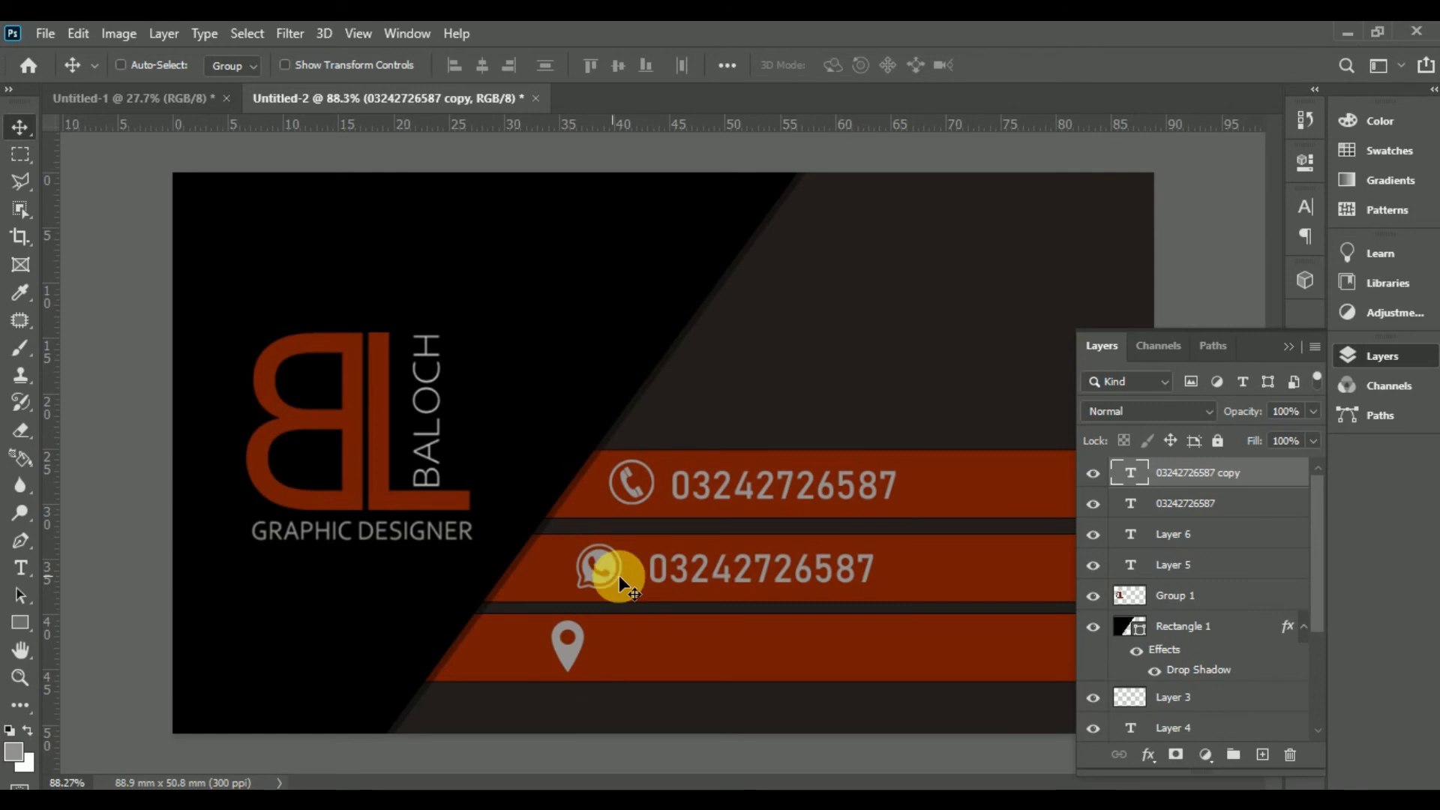
{"action": "key", "text": "Left"}
{"action": "key", "text": "Left"}
{"action": "key", "text": "Left"}
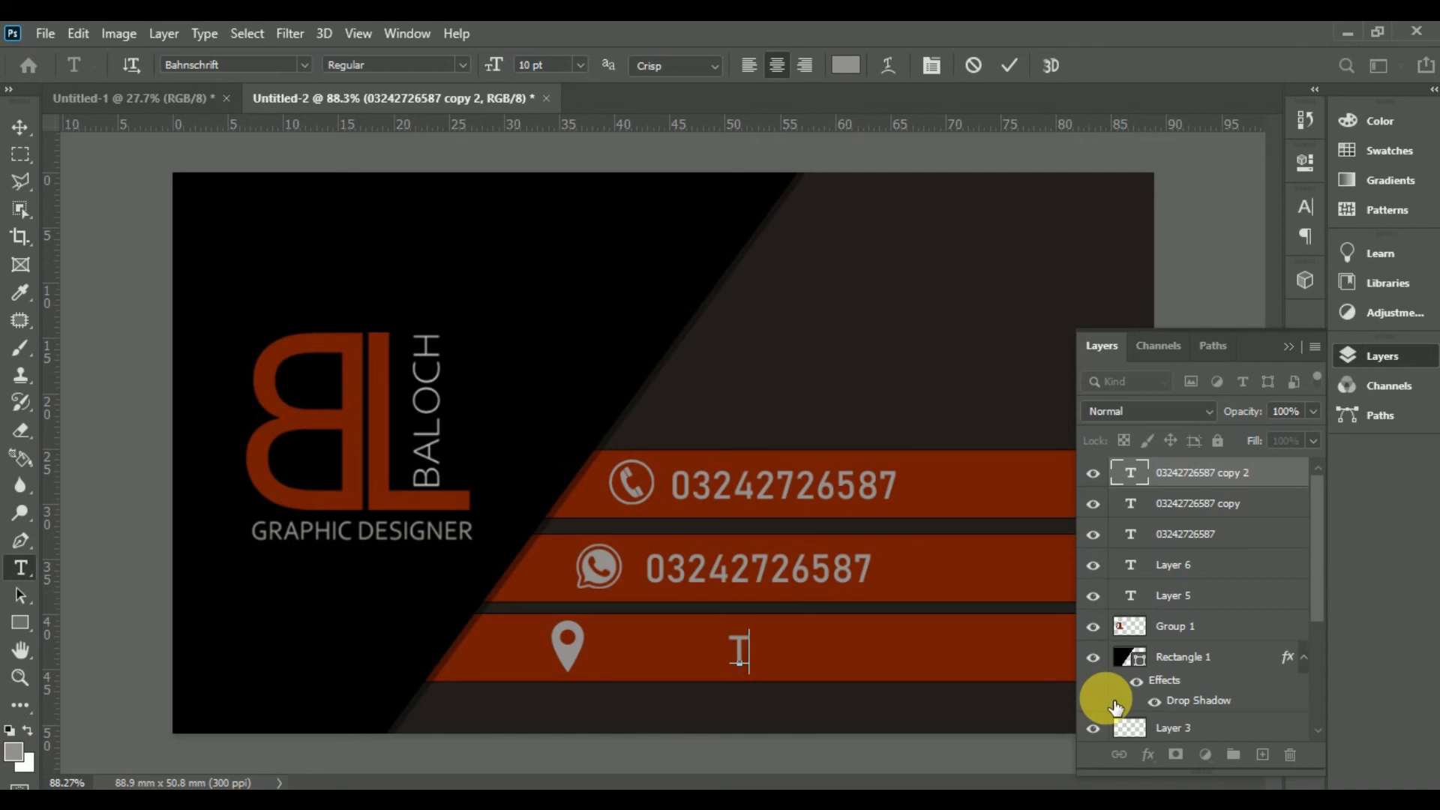
Step: Type 'Turbat/ Balochistan' as the location text and commit it
{"action": "type", "text": "Turbal"}
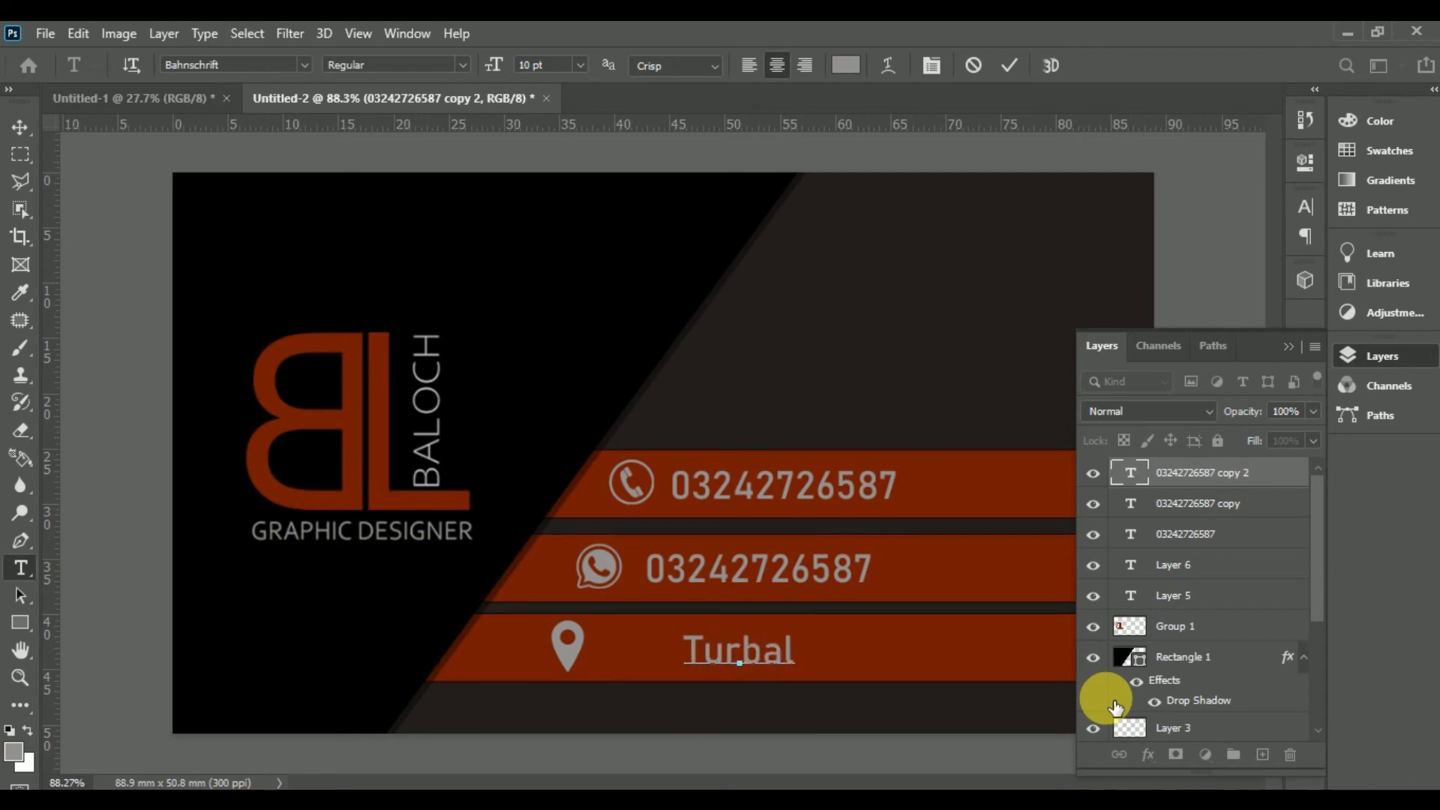
{"action": "key", "text": "BackSpace"}
{"action": "type", "text": "t/"}
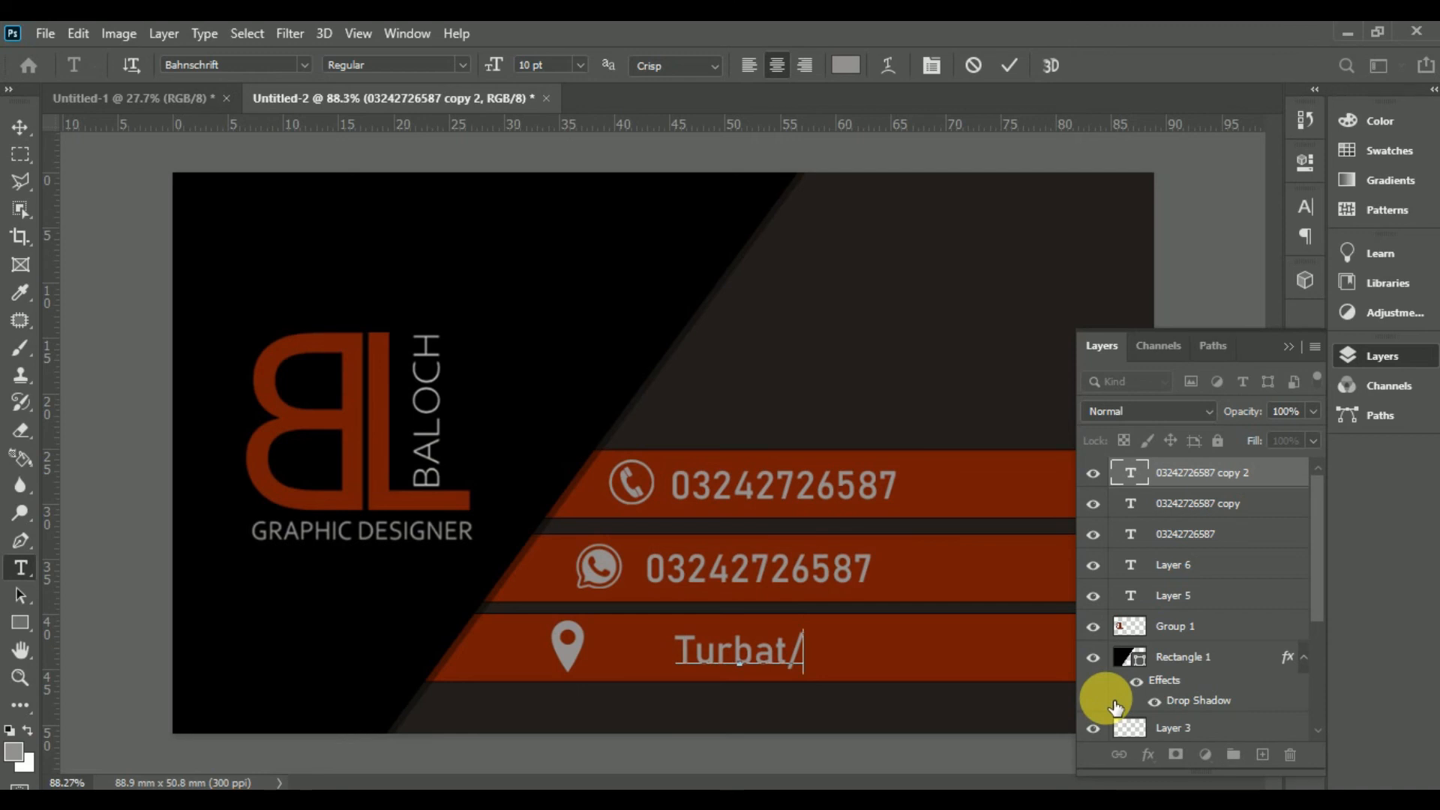
{"action": "type", "text": "B"}
{"action": "key", "text": "BackSpace"}
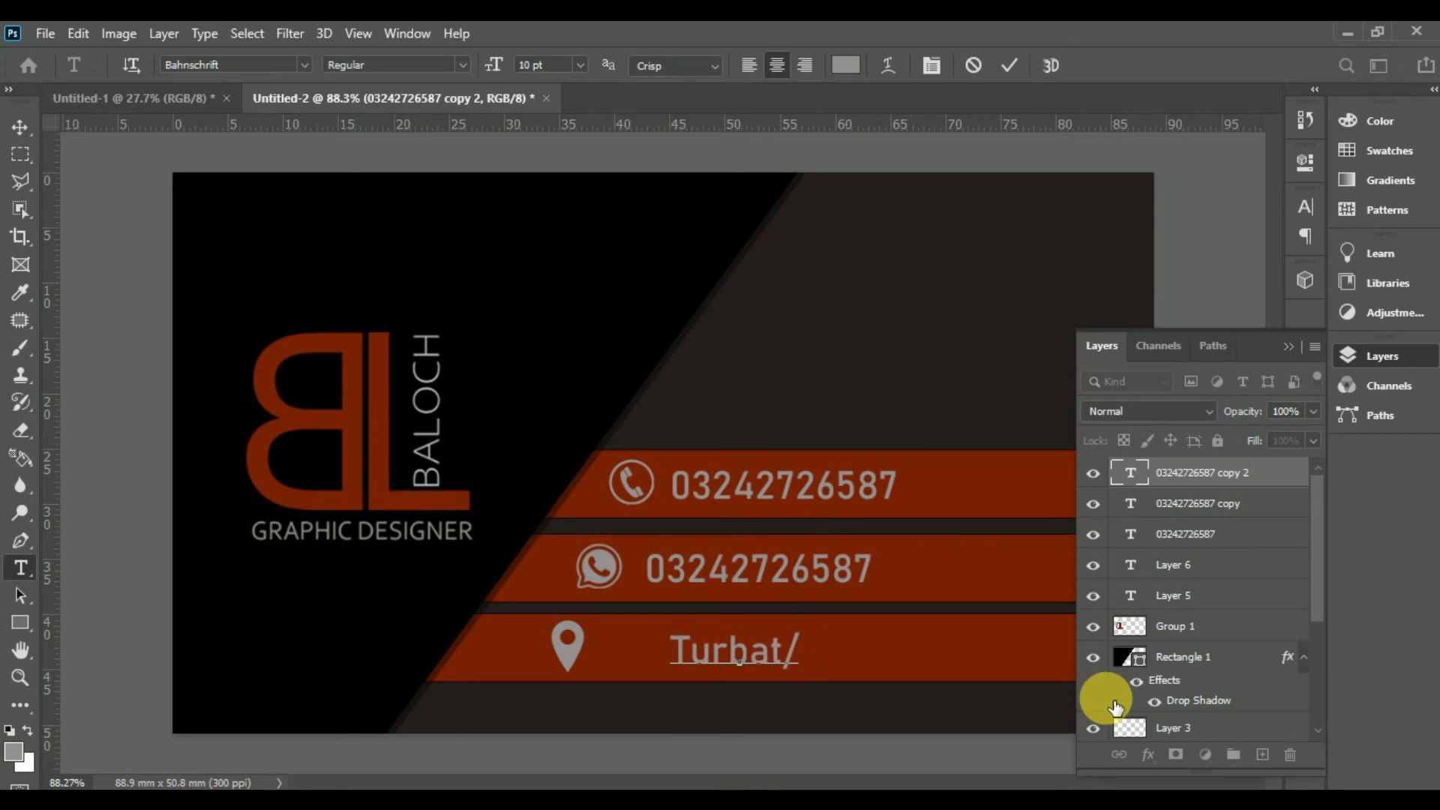
{"action": "type", "text": "Bal"}
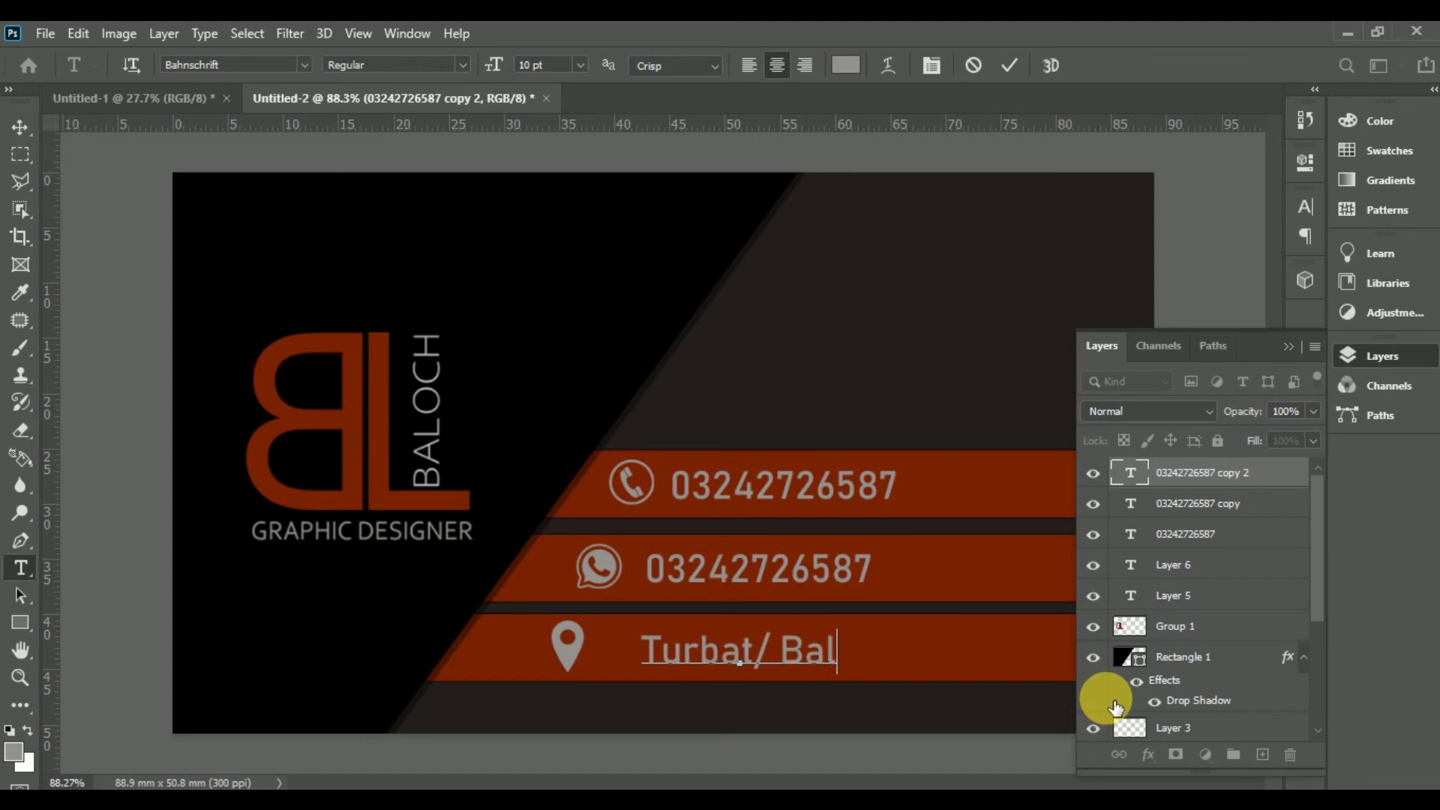
{"action": "type", "text": "ochistan"}
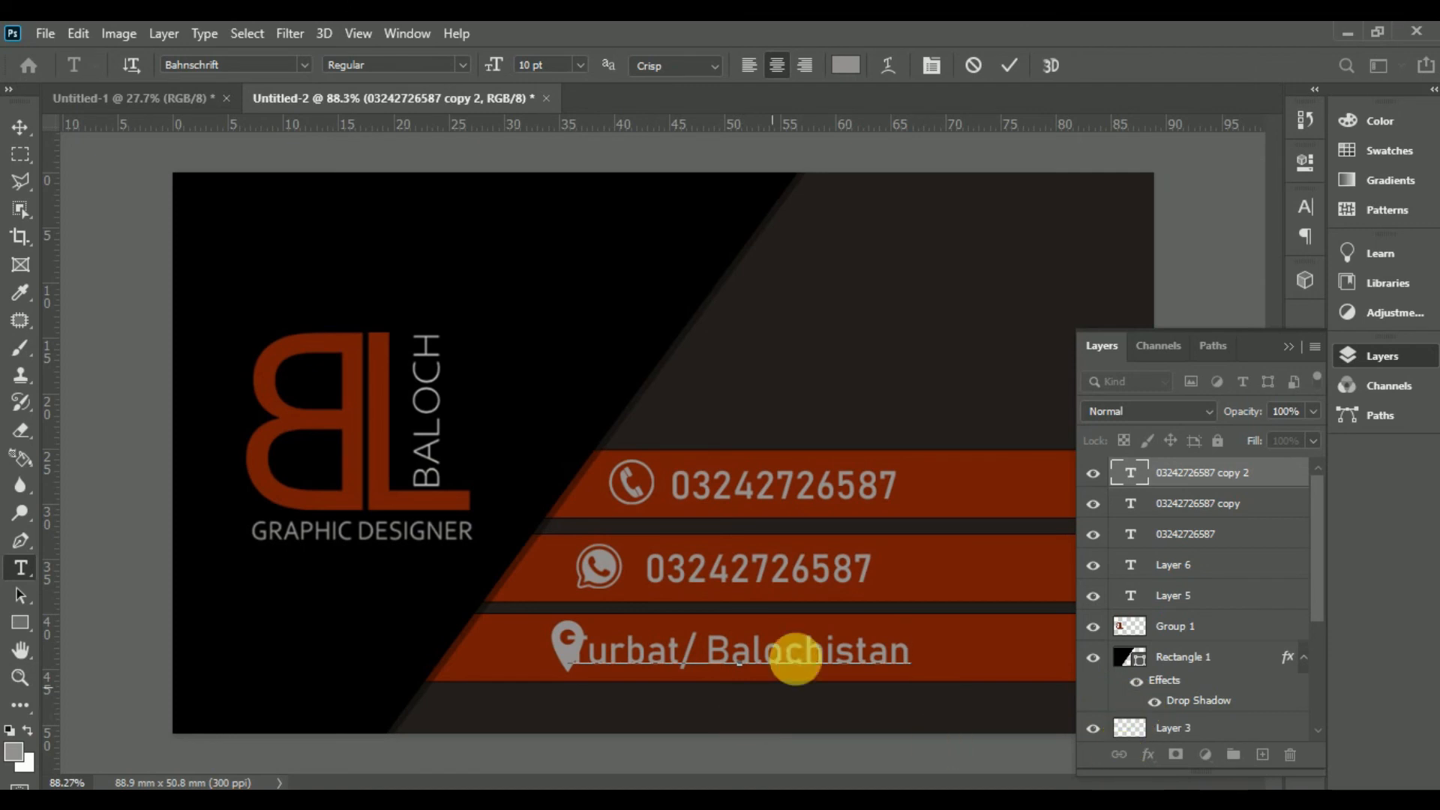
{"action": "key", "text": "ctrl+Return"}
Step: Nudge the Turbat/ Balochistan text slightly right and down beside the location pin
{"action": "left_click_drag", "start_coordinate": [891, 659], "coordinate": [917, 665]}
{"action": "left_click", "coordinate": [900, 666]}
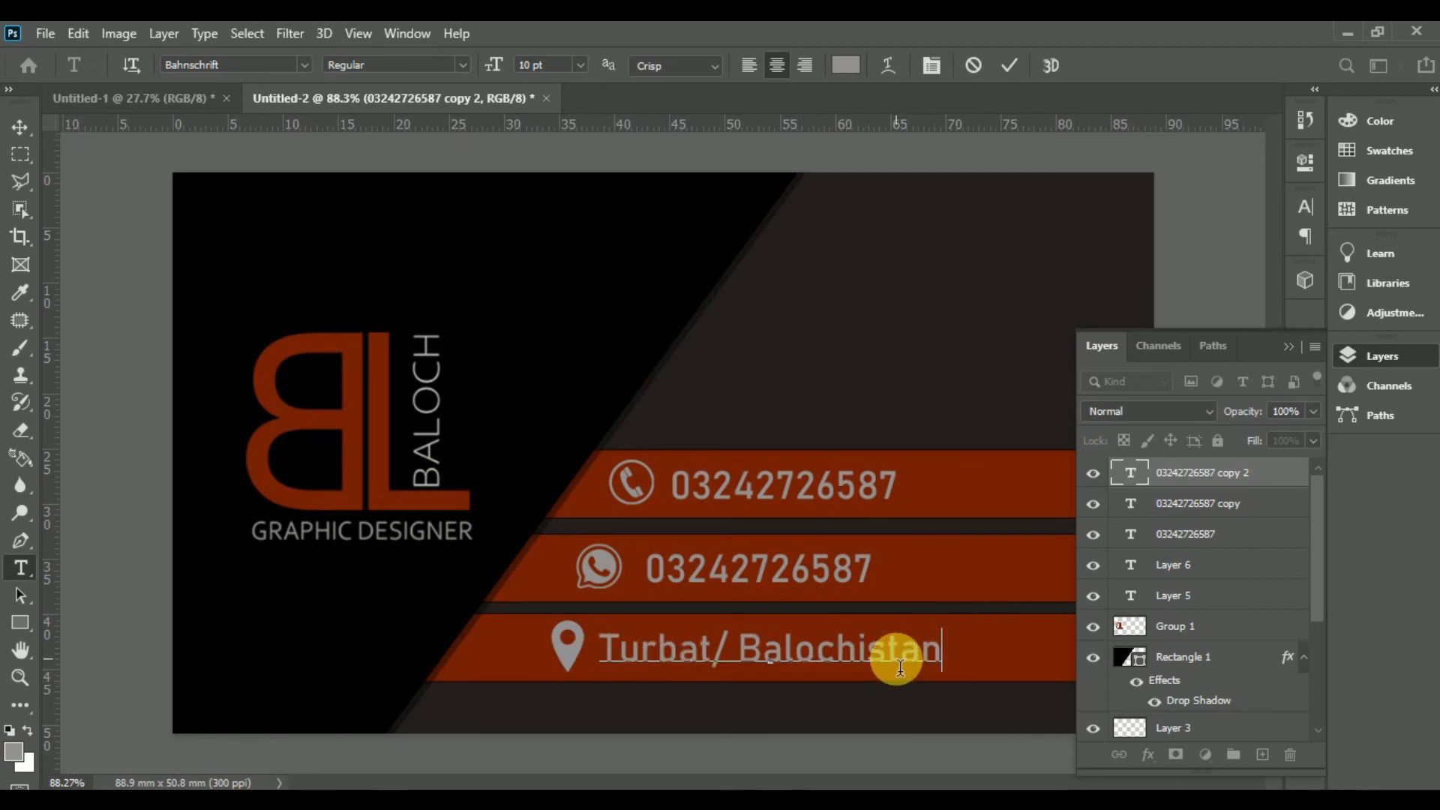
{"action": "key", "text": "ctrl+Return"}
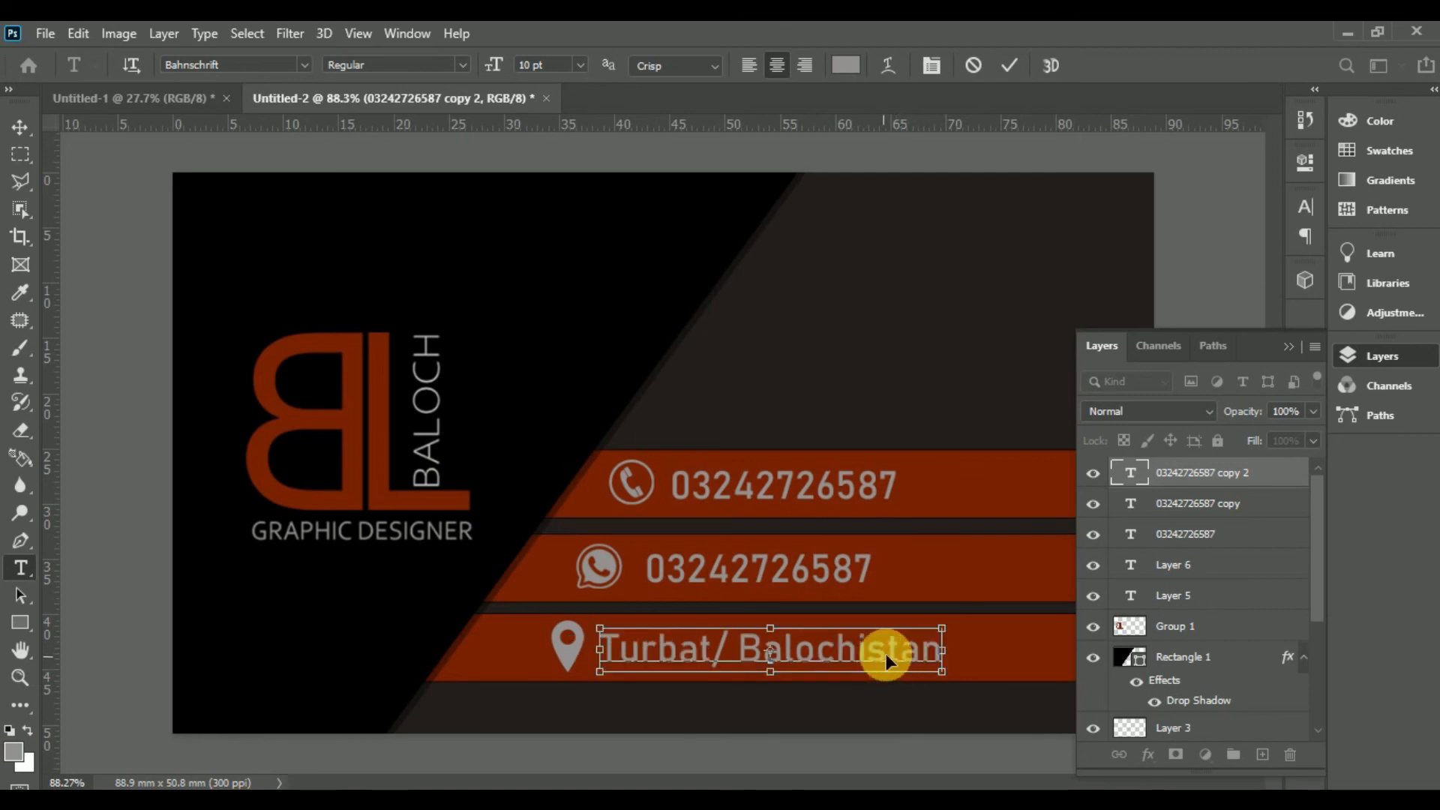
{"action": "left_click_drag", "start_coordinate": [894, 645], "coordinate": [903, 646]}
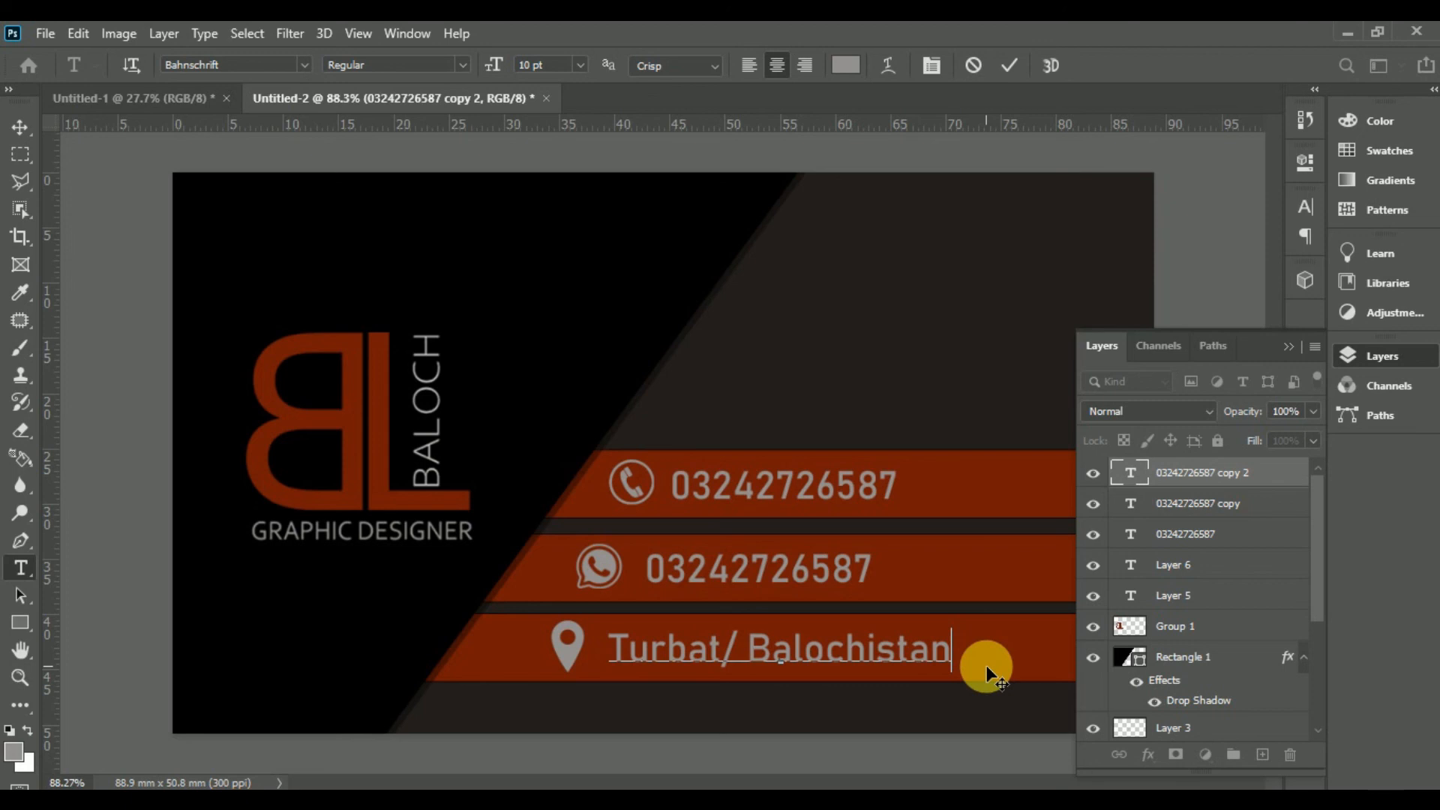
{"action": "left_click", "coordinate": [20, 126]}
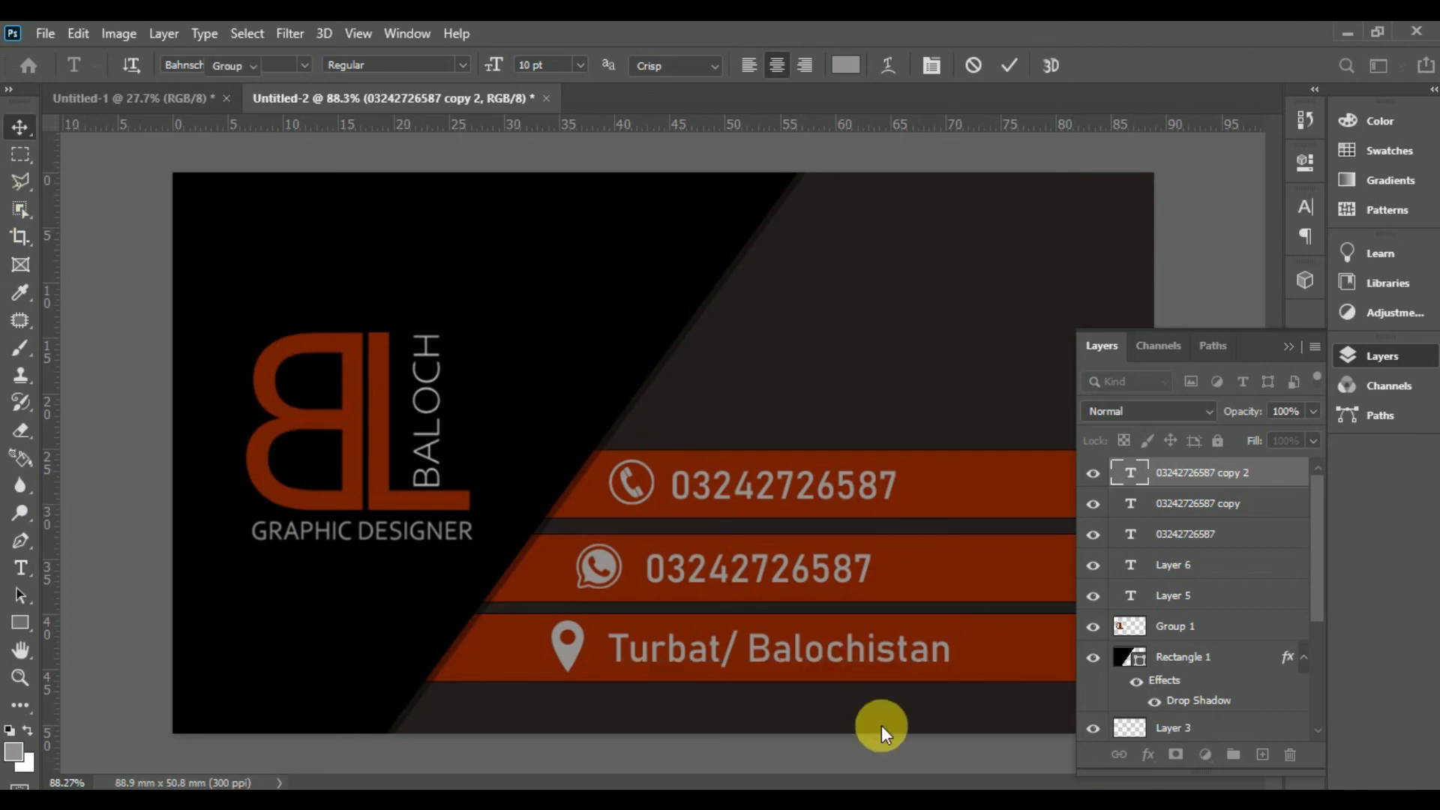
{"action": "left_click_drag", "start_coordinate": [812, 654], "coordinate": [820, 654]}
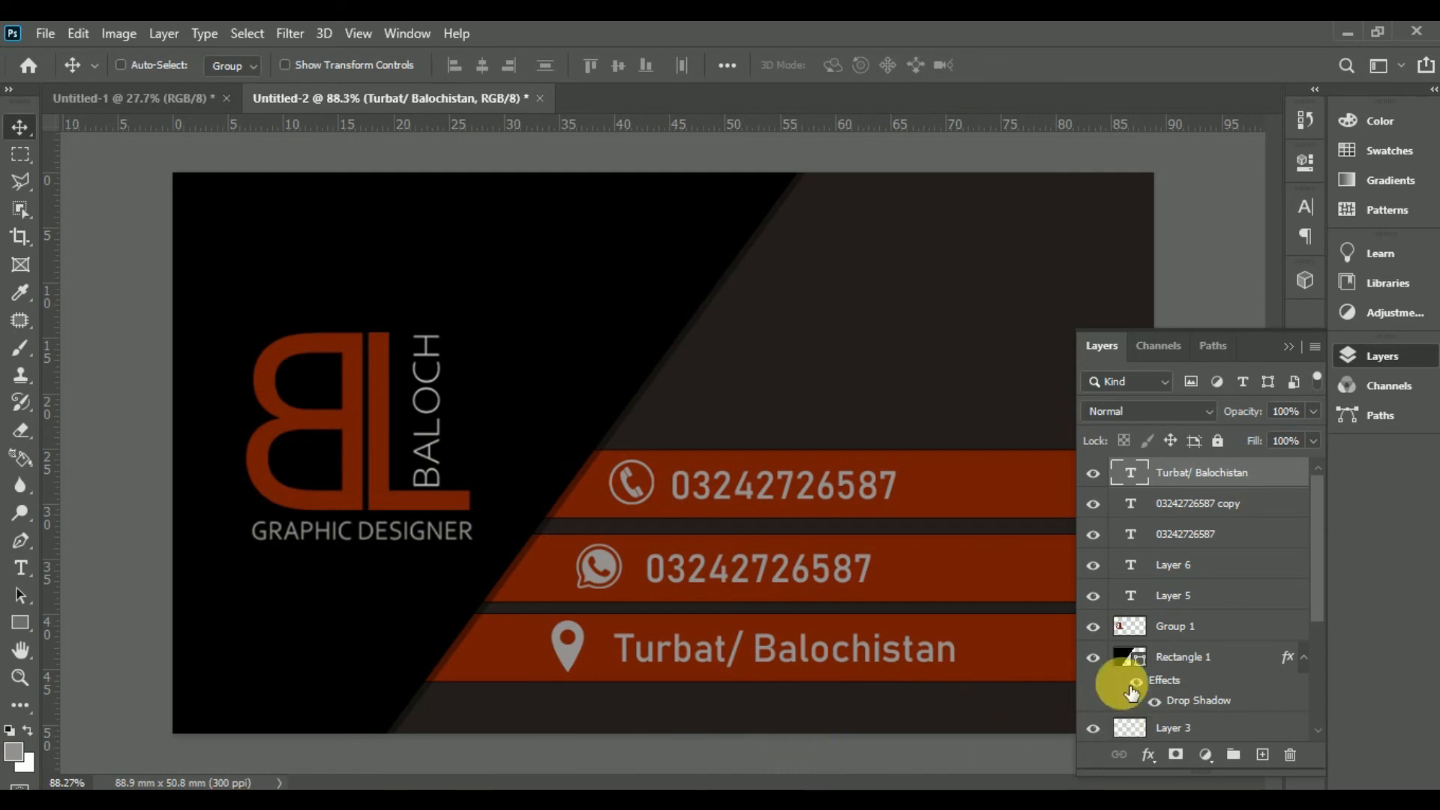
{"action": "left_click", "coordinate": [1288, 346]}
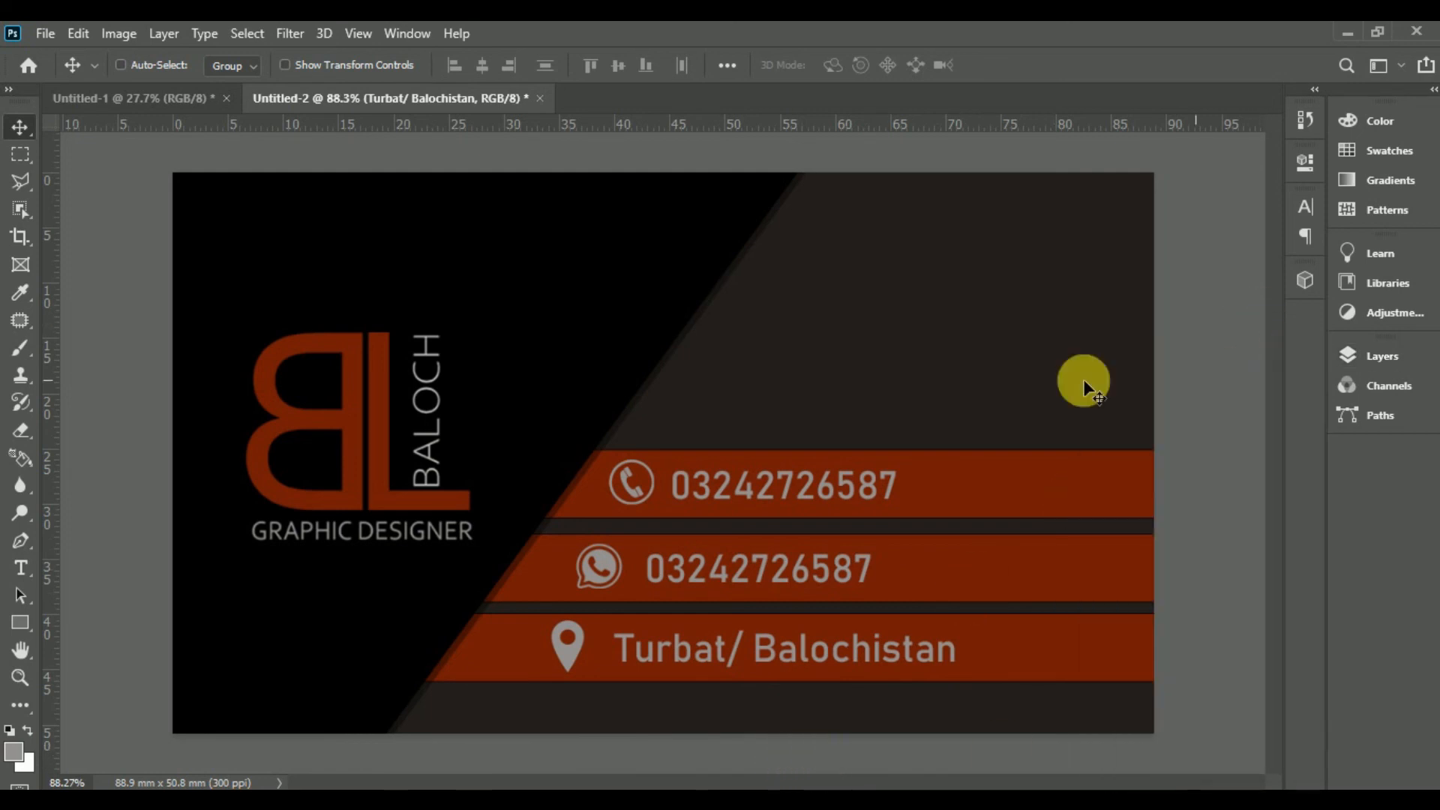
Step: Set Rectangle 1's Drop Shadow opacity to 6% in its layer style
{"action": "left_click", "coordinate": [797, 391], "text": "ctrl"}
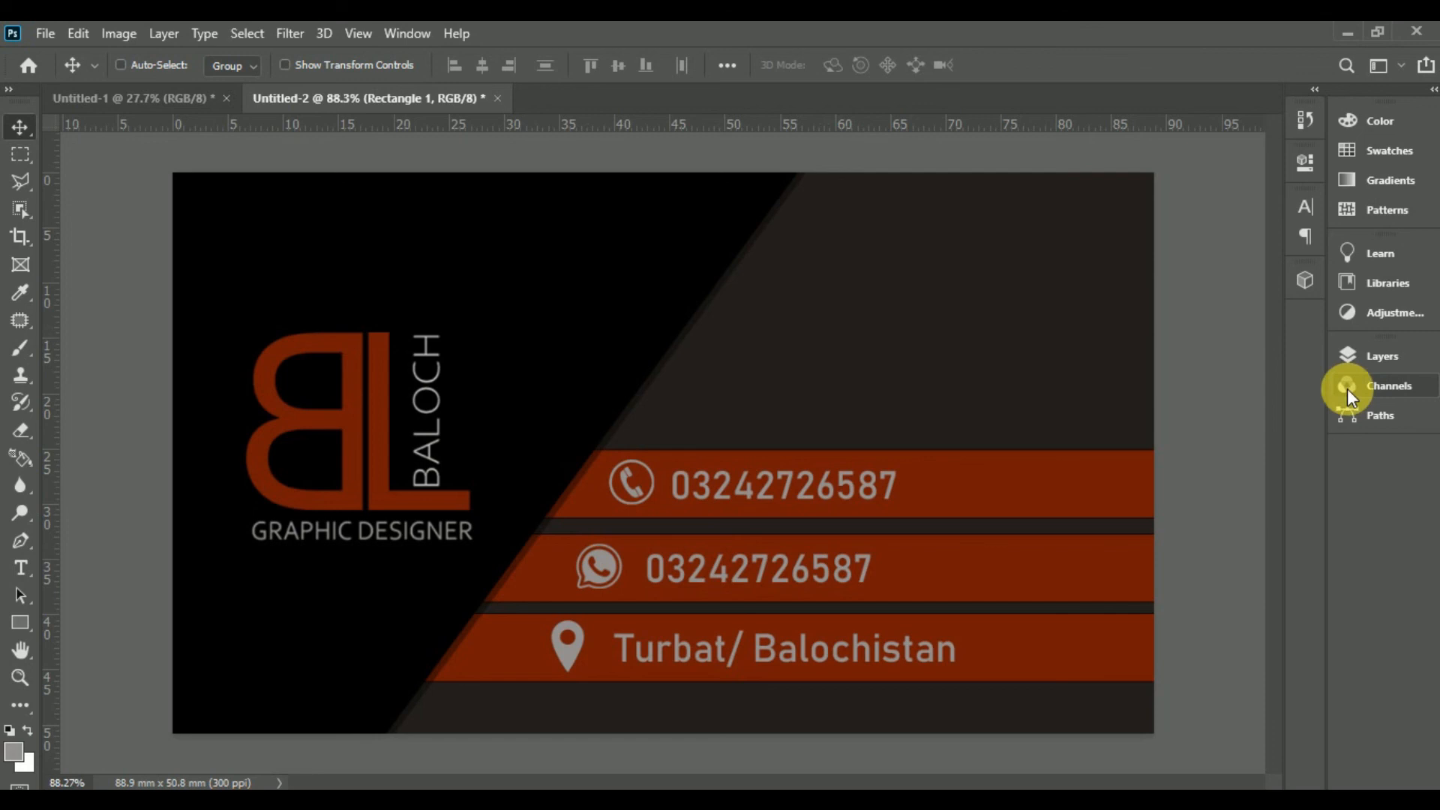
{"action": "left_click", "coordinate": [1358, 359]}
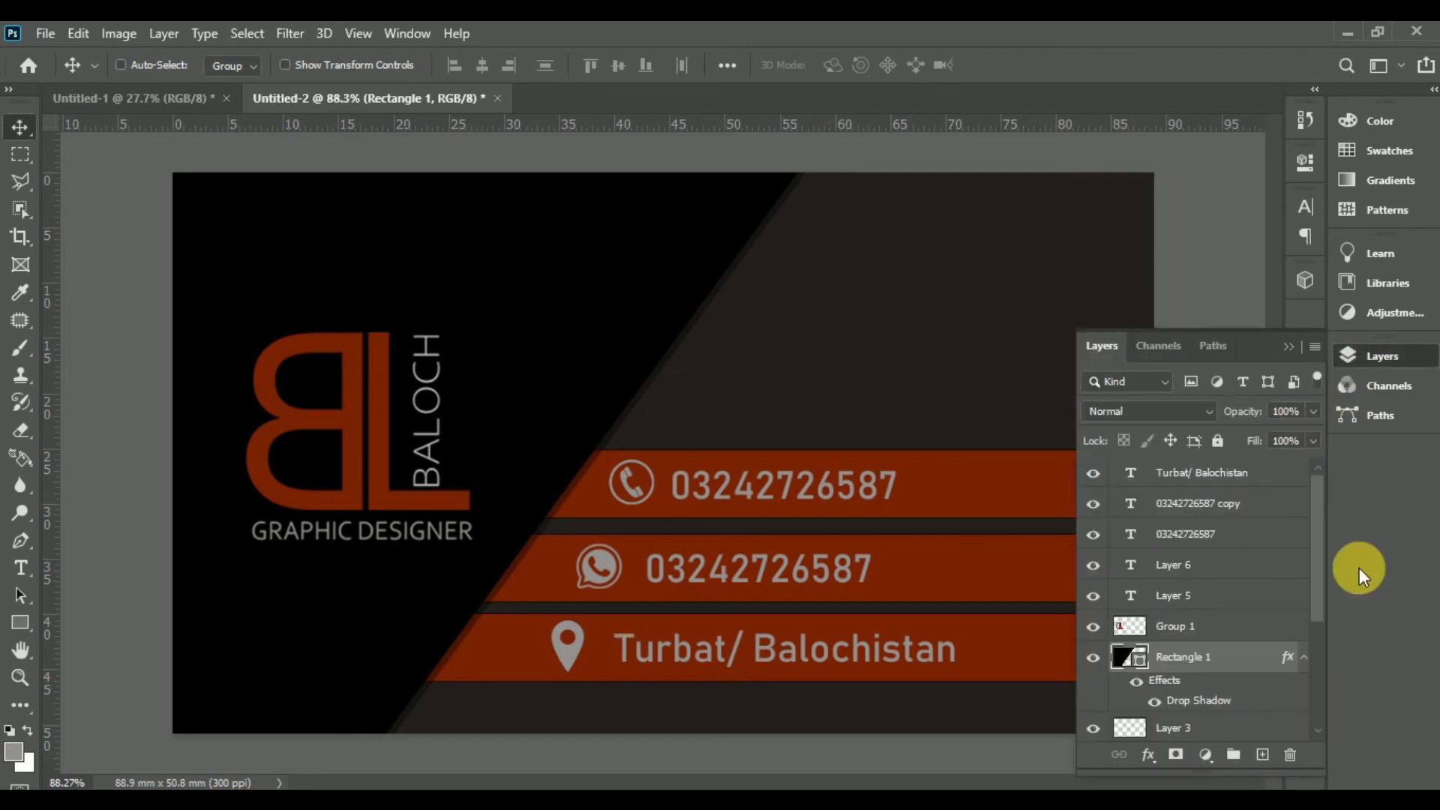
{"action": "double_click", "coordinate": [1288, 658]}
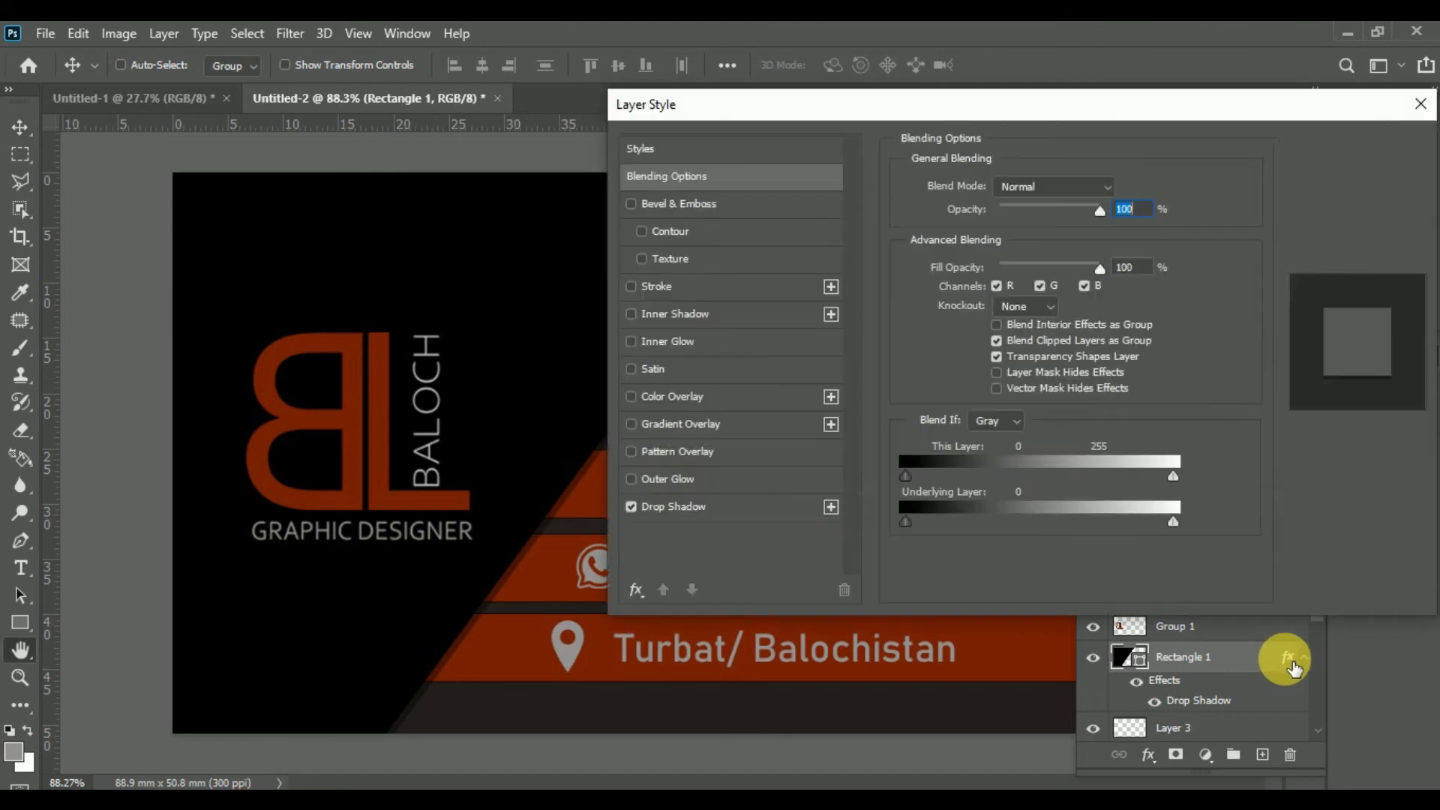
{"action": "left_click", "coordinate": [772, 501]}
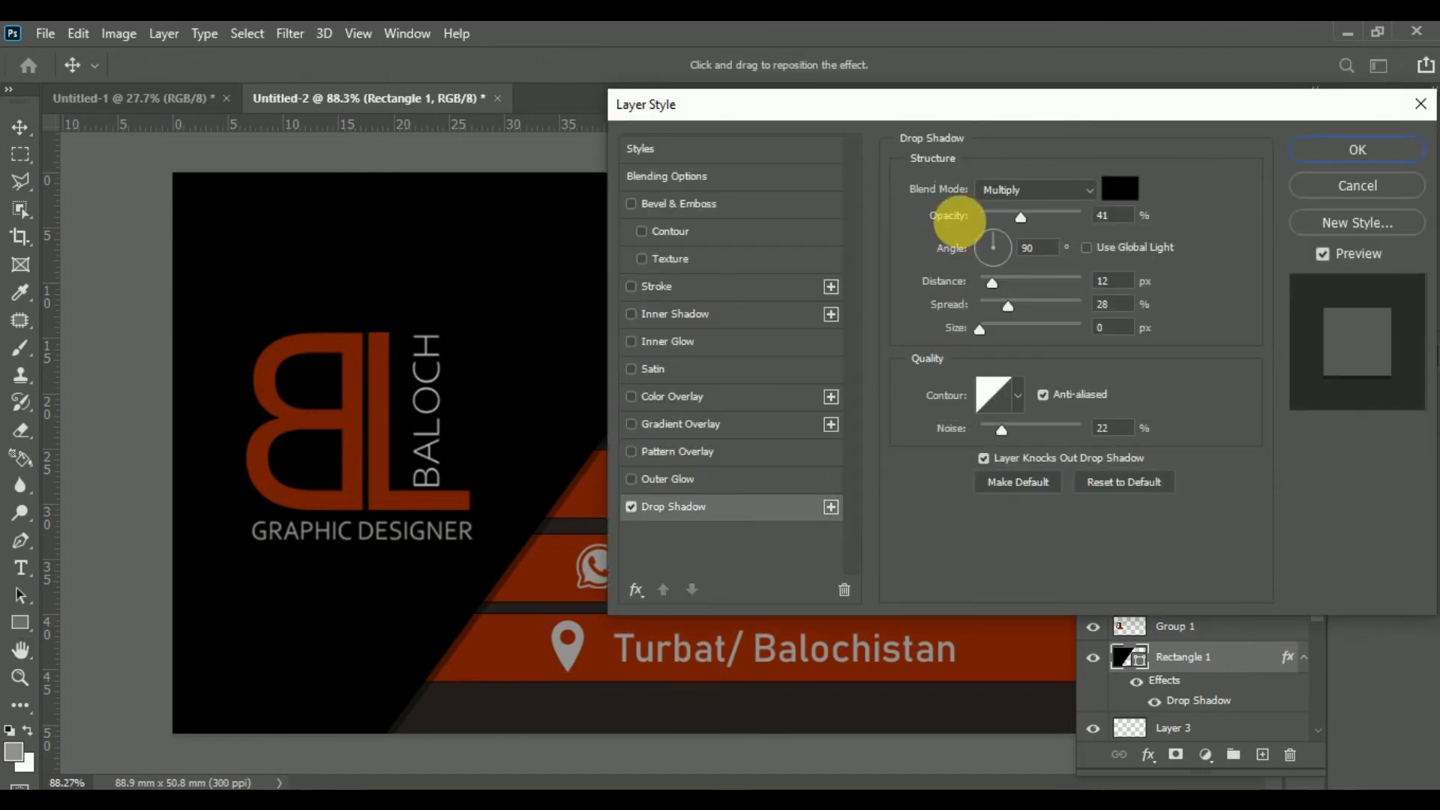
{"action": "left_click_drag", "start_coordinate": [969, 115], "coordinate": [1298, 123]}
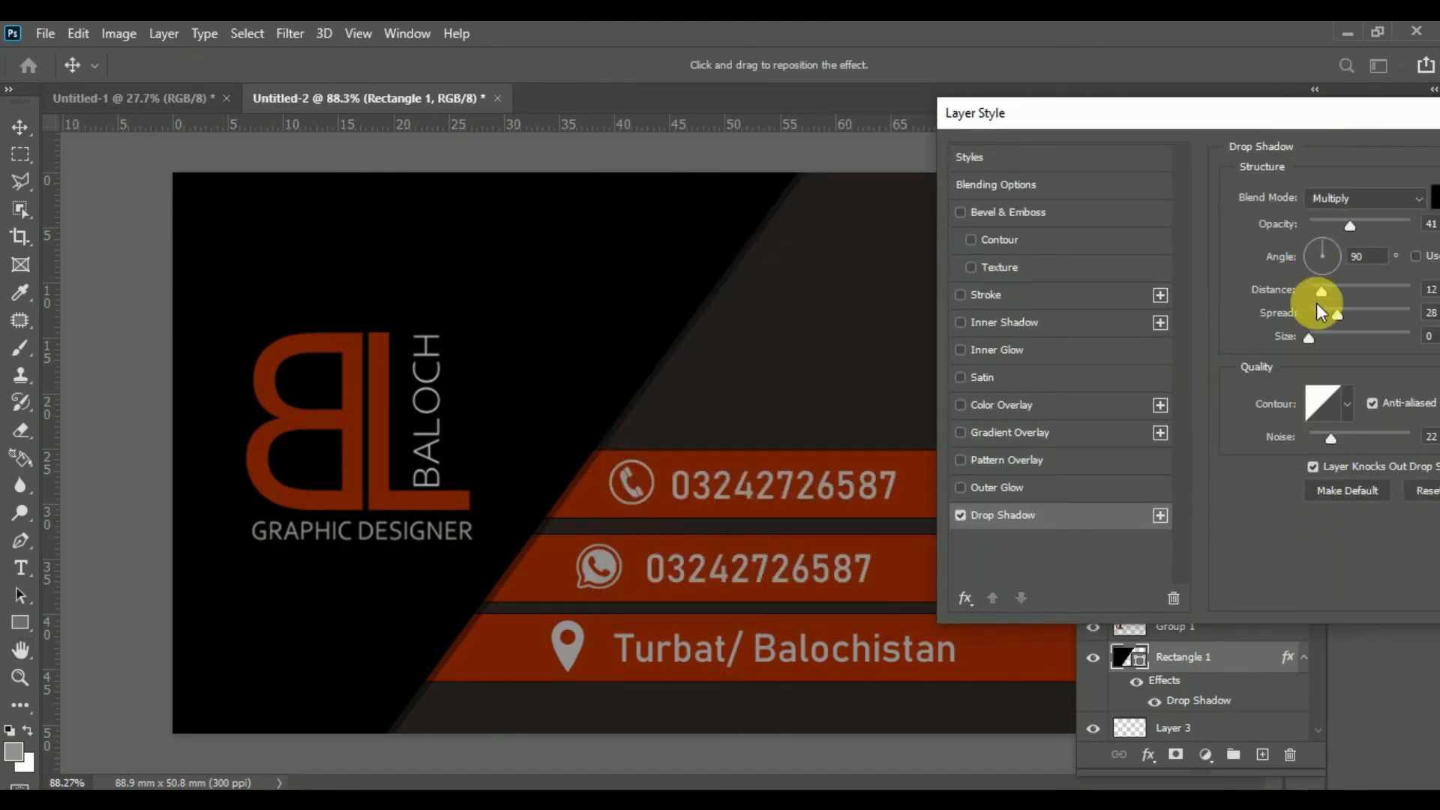
{"action": "left_click_drag", "start_coordinate": [1350, 230], "coordinate": [1314, 224]}
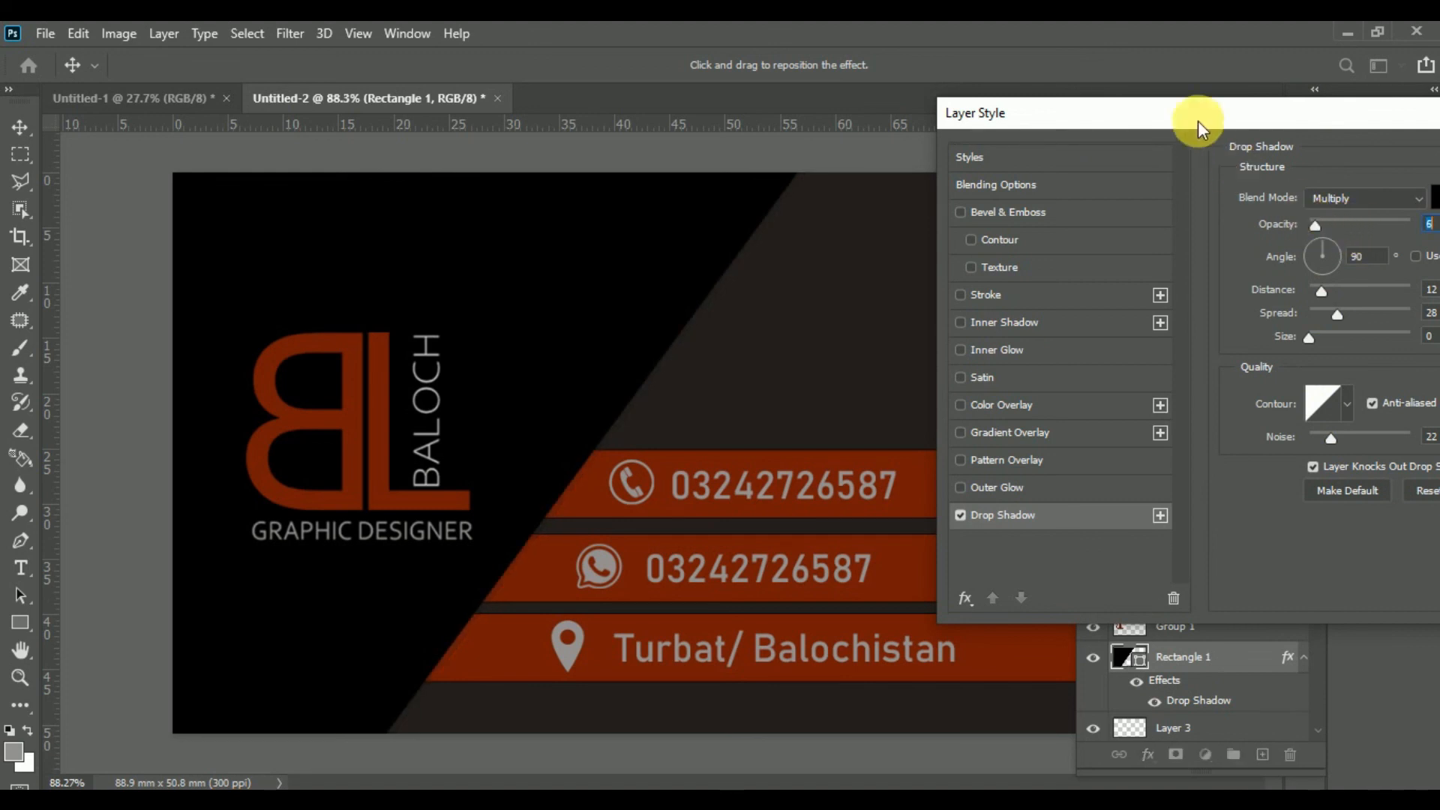
{"action": "left_click_drag", "start_coordinate": [1205, 114], "coordinate": [868, 136]}
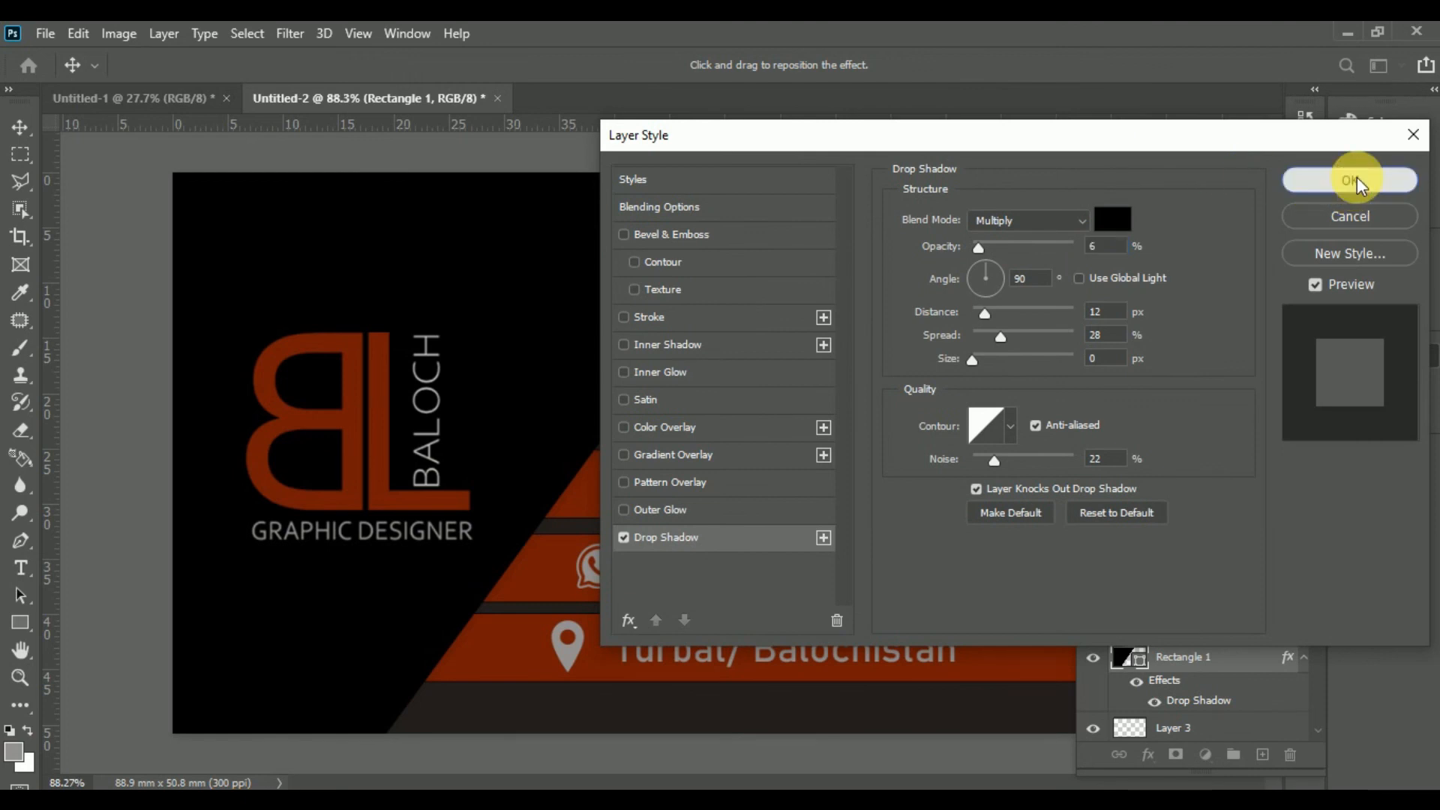
{"action": "left_click", "coordinate": [1354, 180]}
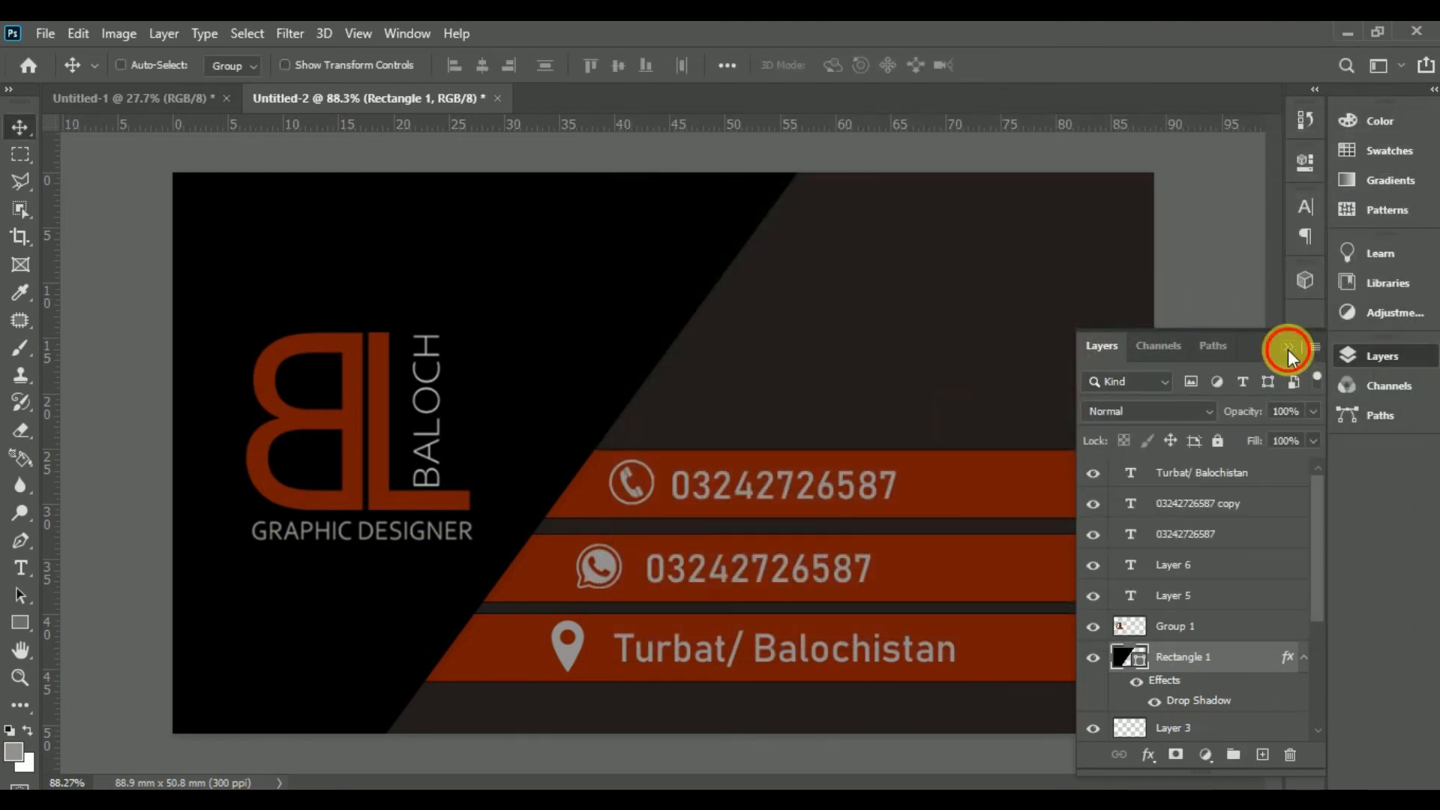
{"action": "left_click", "coordinate": [1287, 348]}
Step: Duplicate Rectangle 1, flip it horizontally and vertically, and place it in the lower-right corner
{"action": "left_click_drag", "start_coordinate": [674, 413], "coordinate": [771, 439]}
{"action": "key", "text": "ctrl+t"}
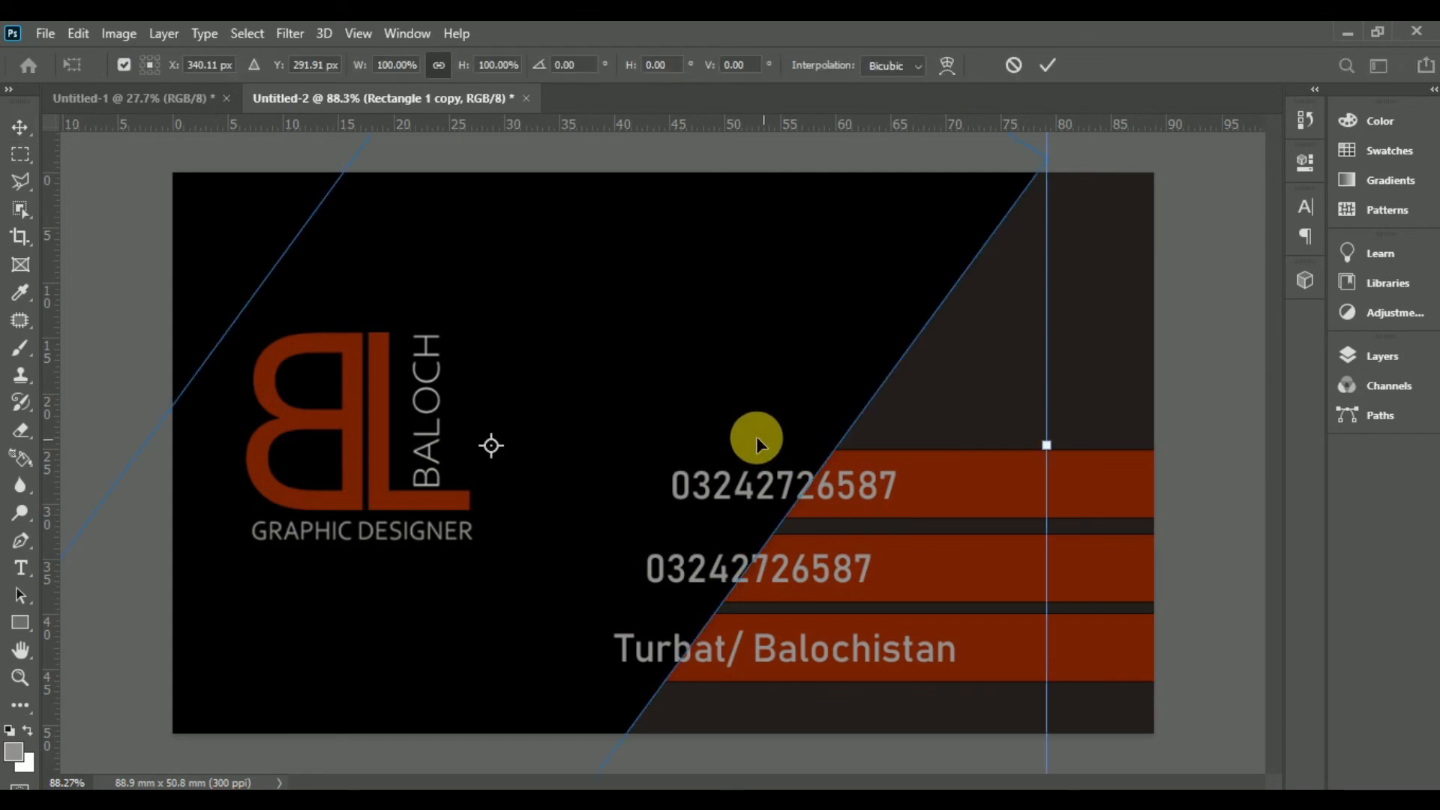
{"action": "right_click", "coordinate": [756, 435]}
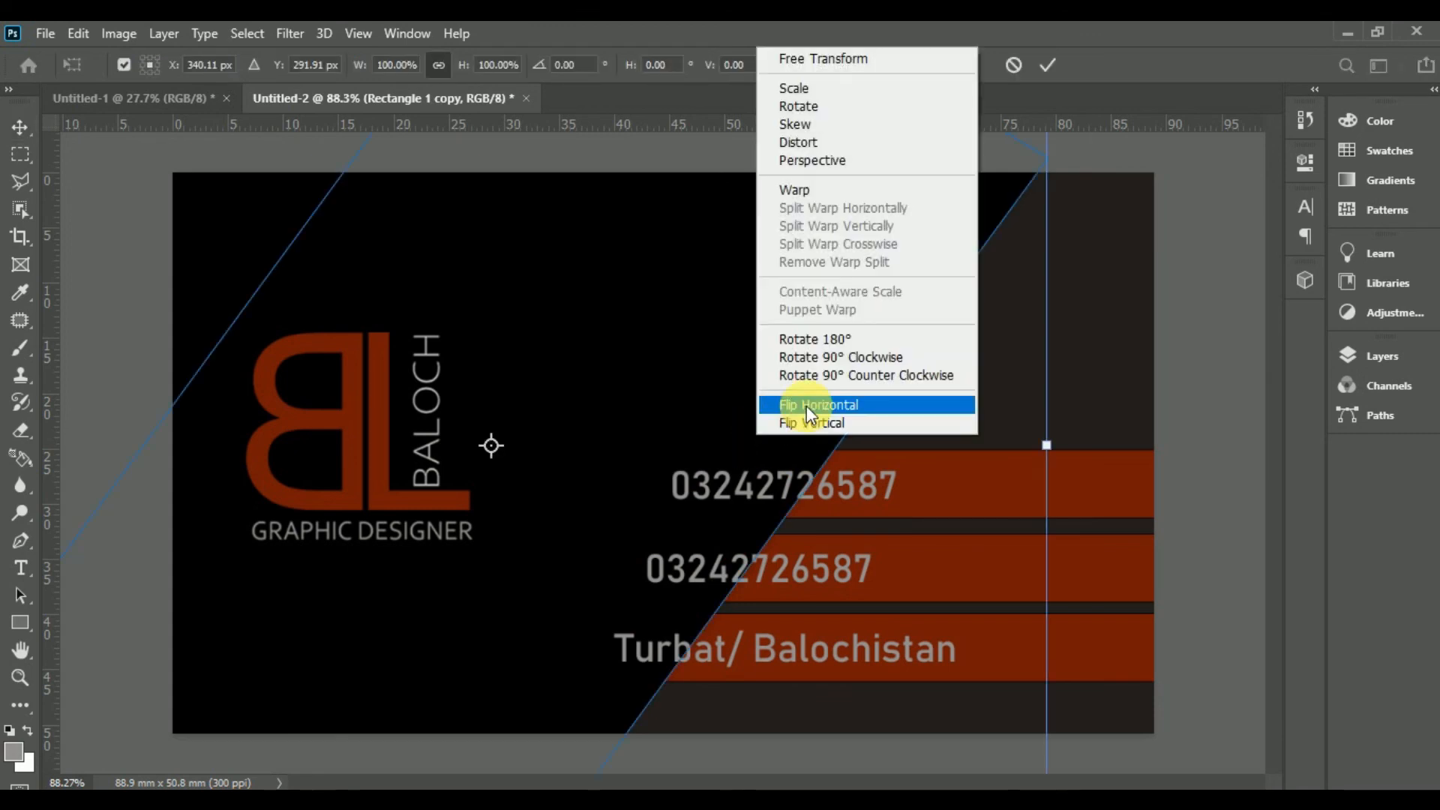
{"action": "left_click", "coordinate": [807, 407]}
{"action": "right_click", "coordinate": [718, 454]}
{"action": "left_click", "coordinate": [767, 440]}
{"action": "left_click_drag", "start_coordinate": [677, 524], "coordinate": [1390, 809]}
{"action": "left_click_drag", "start_coordinate": [1098, 628], "coordinate": [1051, 664]}
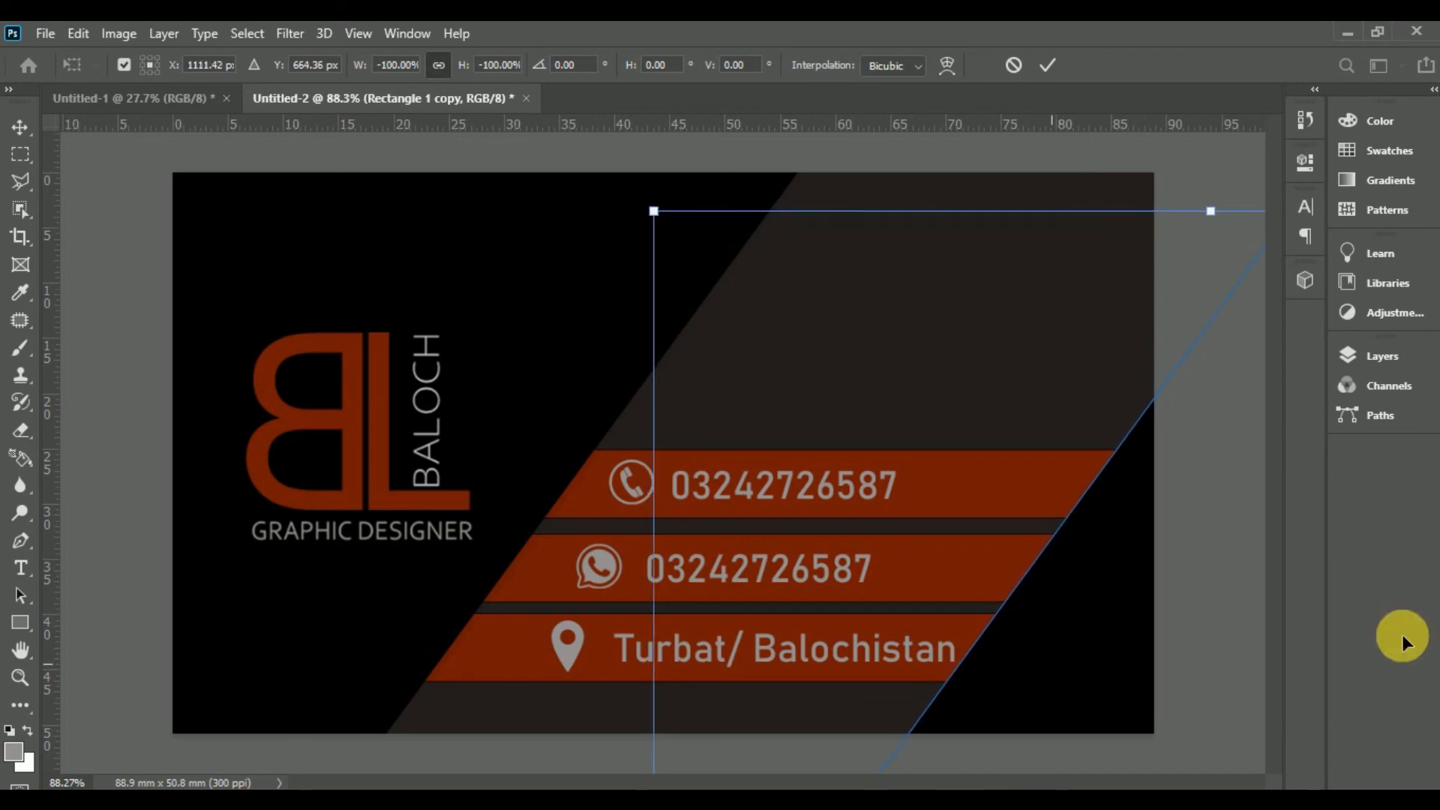
{"action": "key", "text": "Return"}
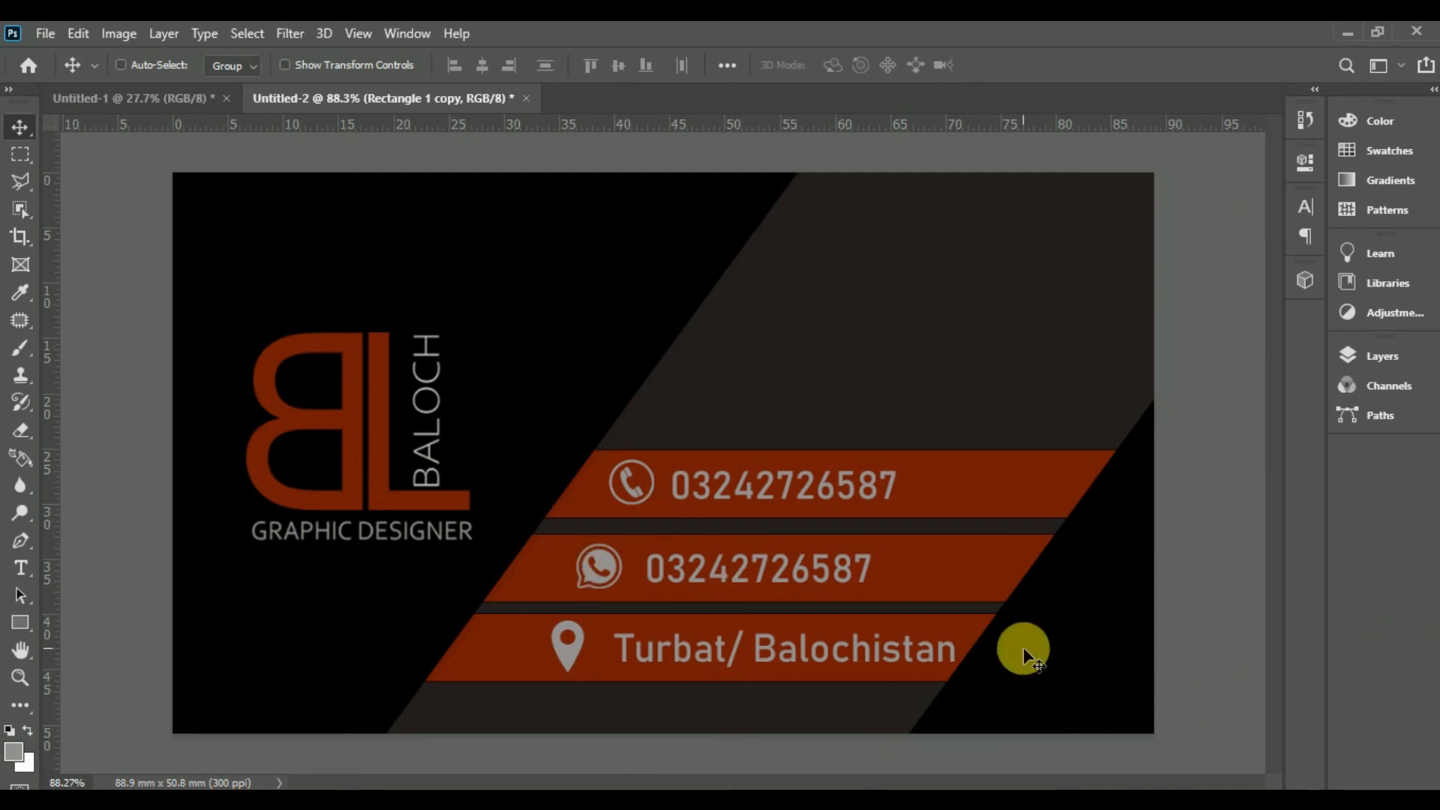
Step: Nudge the corner shape two pixels right, then one back left
{"action": "key", "text": "Right"}
{"action": "key", "text": "Right"}
{"action": "key", "text": "Right"}
{"action": "key", "text": "Right"}
{"action": "key", "text": "Right"}
{"action": "key", "text": "Right"}
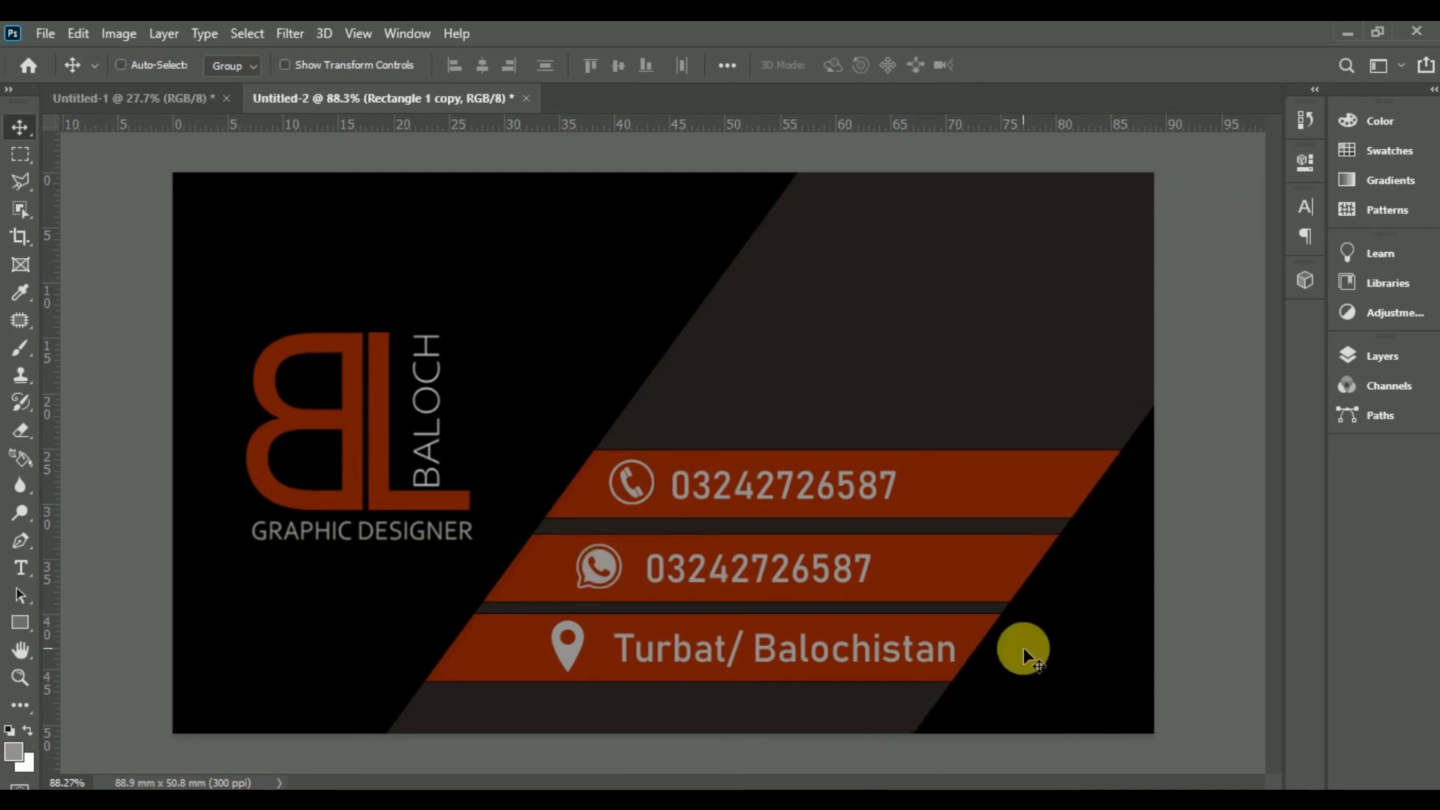
{"action": "key", "text": "Right"}
{"action": "key", "text": "Left"}
{"action": "key", "text": "Left"}
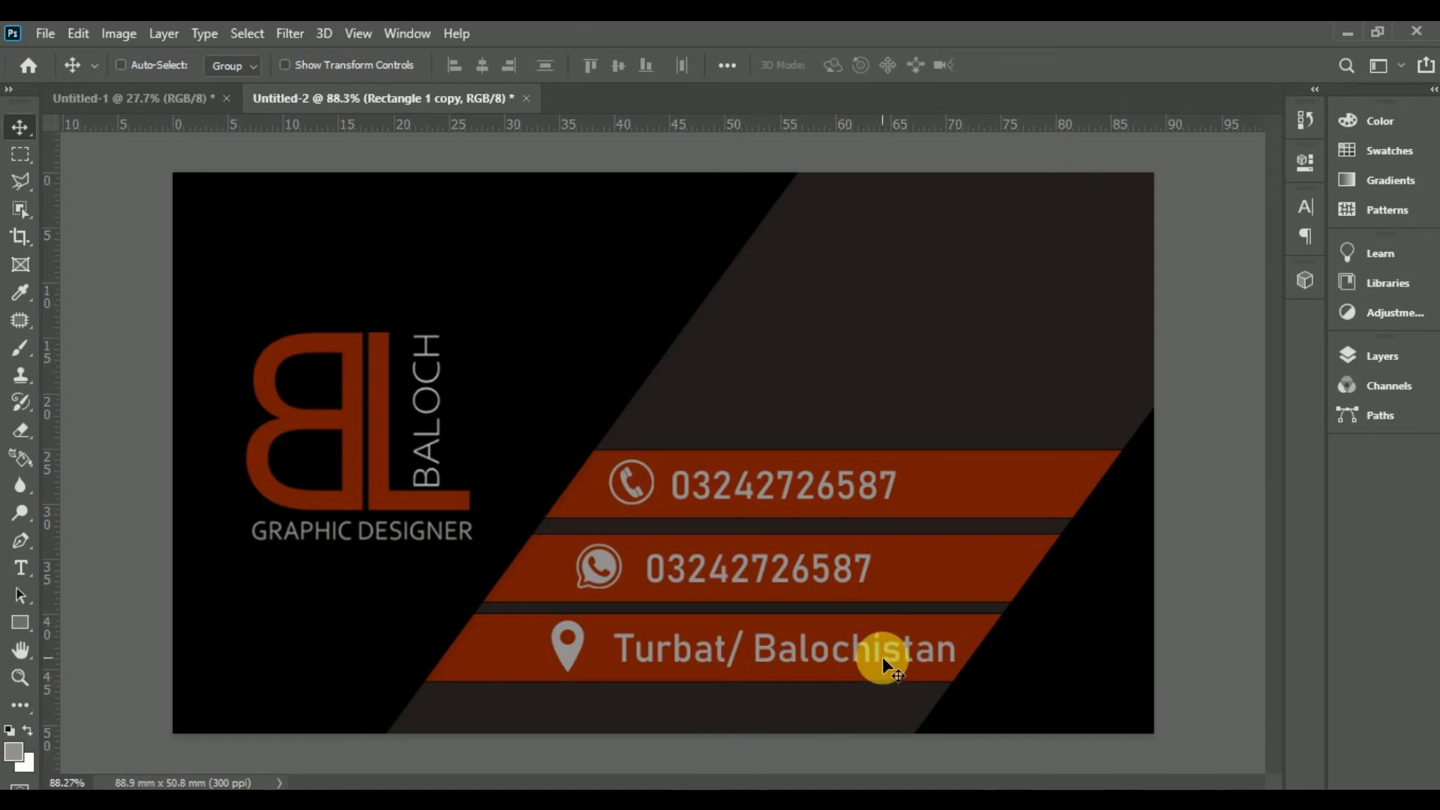
Step: Zoom to 100%, then zoom out to review the whole card
{"action": "left_click_drag", "start_coordinate": [870, 683], "coordinate": [879, 691]}
{"action": "key", "text": "ctrl+plus"}
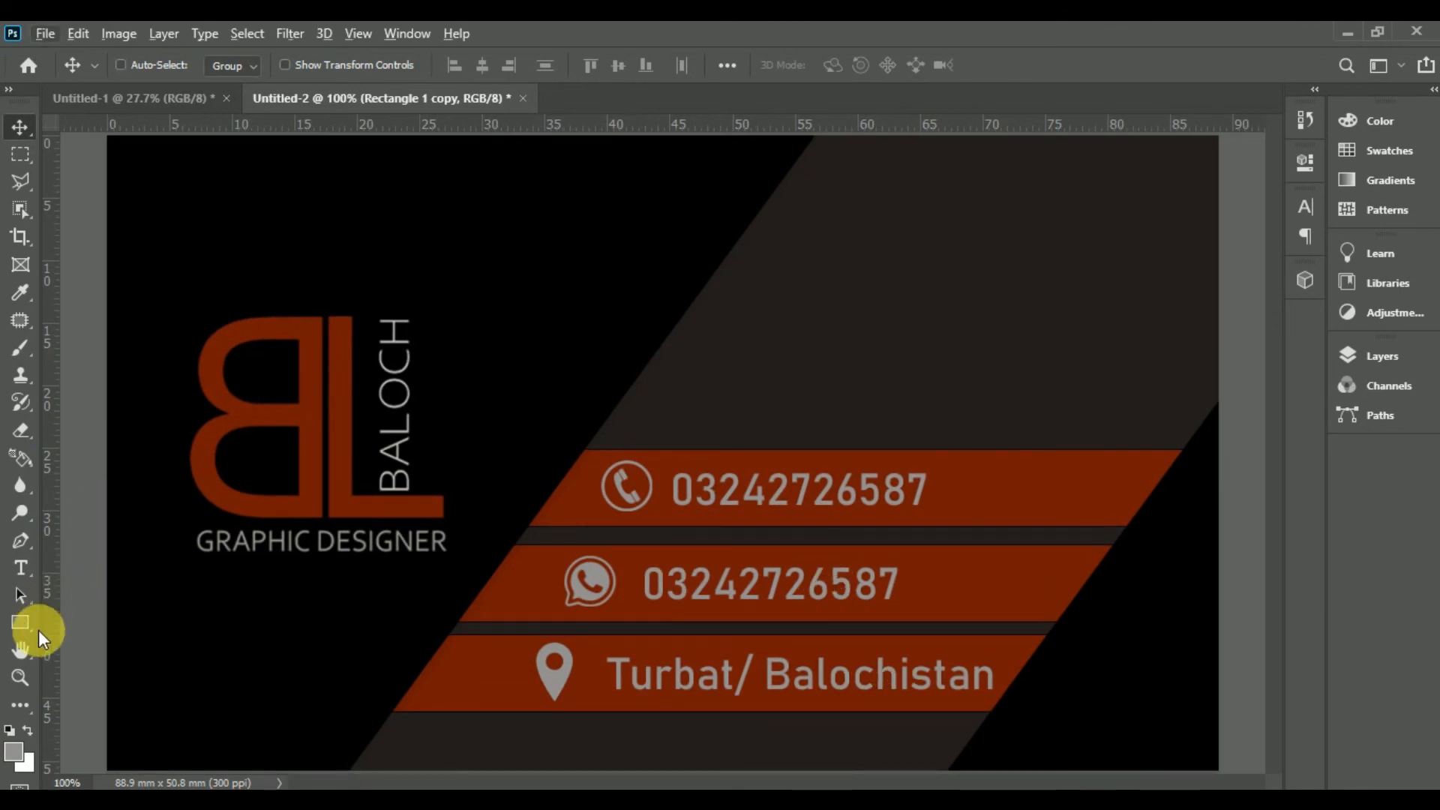
{"action": "left_click", "coordinate": [21, 677]}
{"action": "left_click_drag", "start_coordinate": [615, 448], "coordinate": [638, 388]}
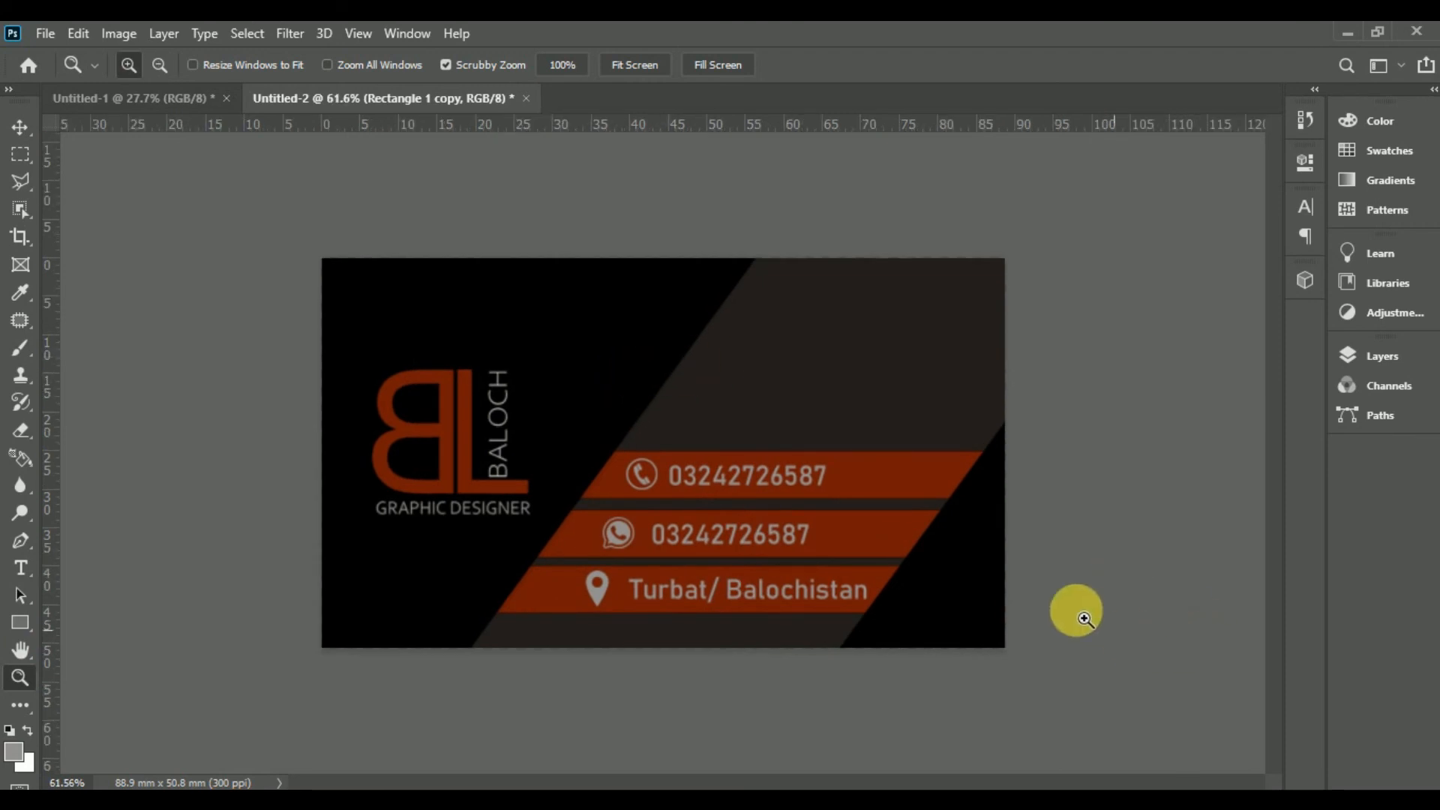